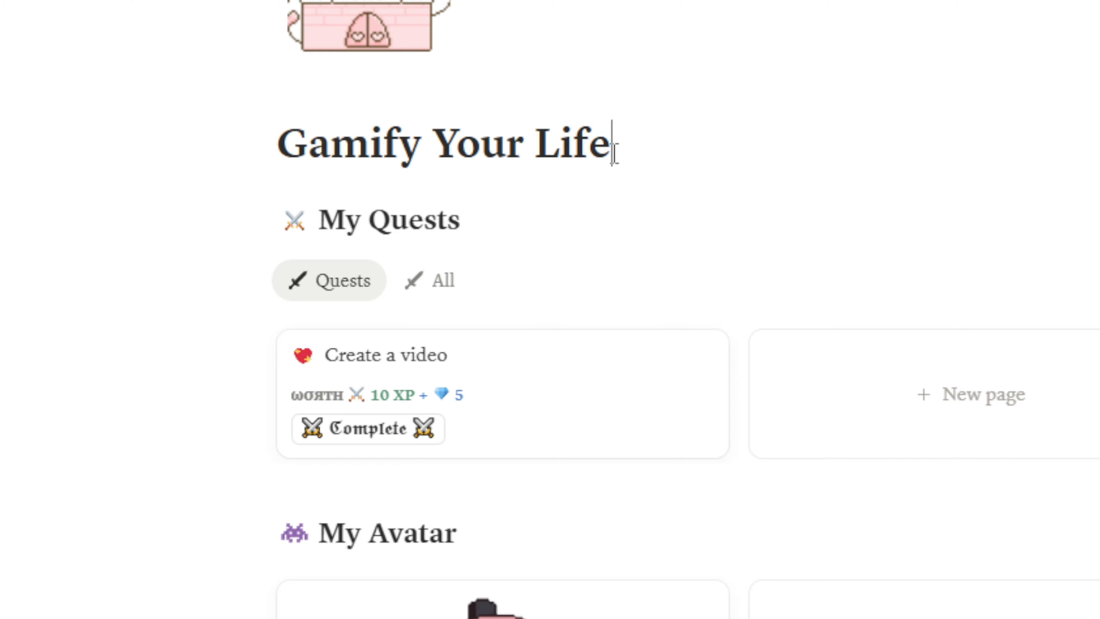
Switch the page display to dark mode
{"action": "key", "text": "ctrl+shift+l"}
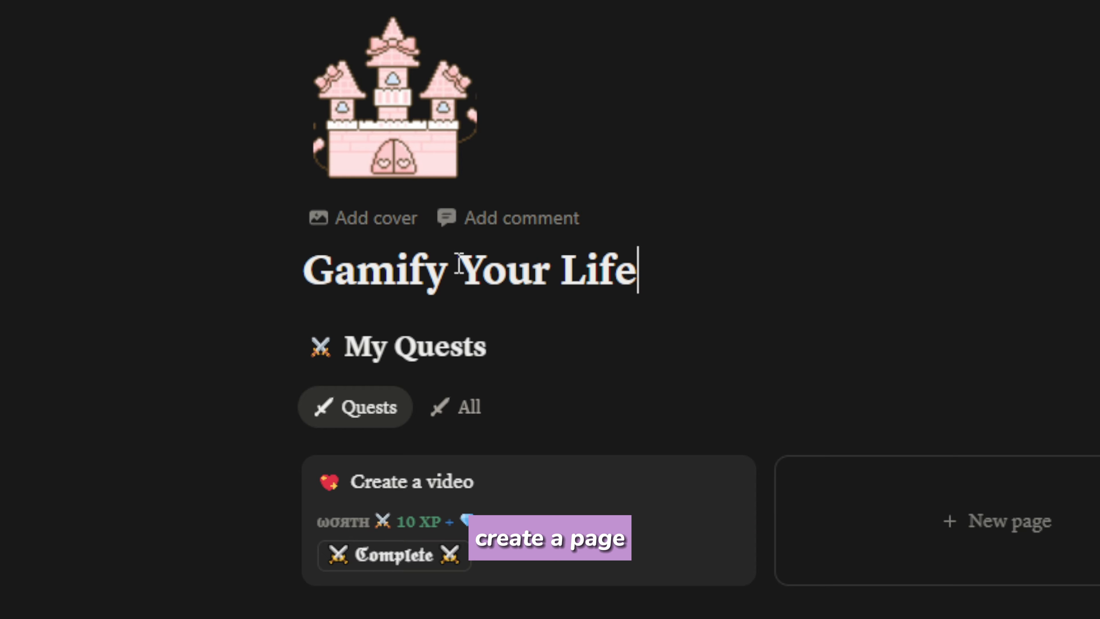
{"action": "left_click_drag", "start_coordinate": [483, 270], "coordinate": [643, 276]}
{"action": "left_click", "coordinate": [644, 275]}
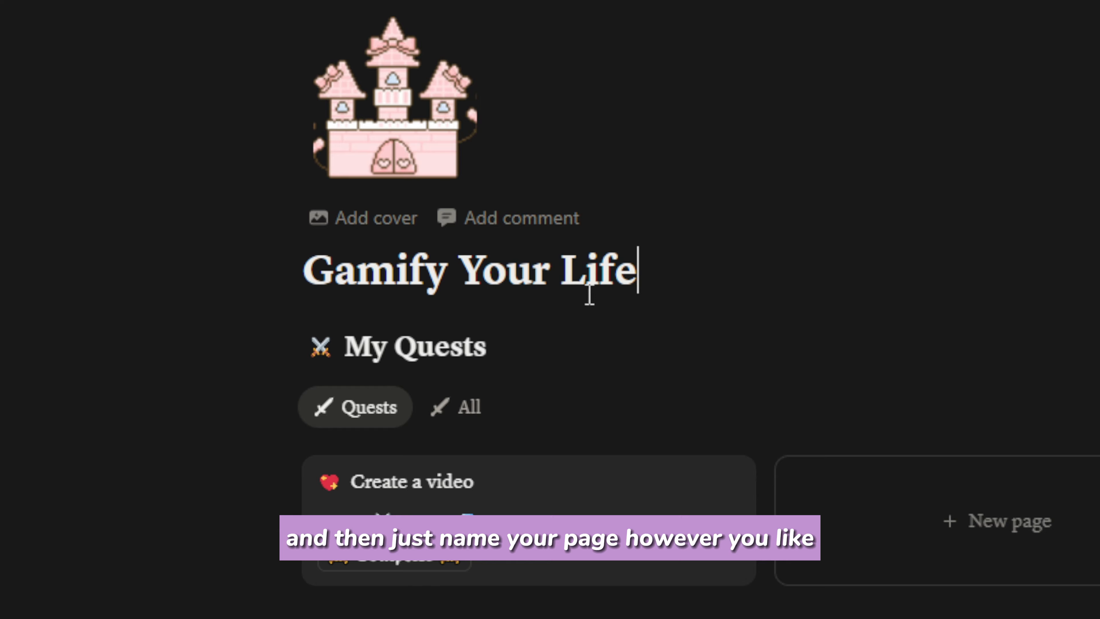
{"action": "left_click_drag", "start_coordinate": [315, 275], "coordinate": [654, 277]}
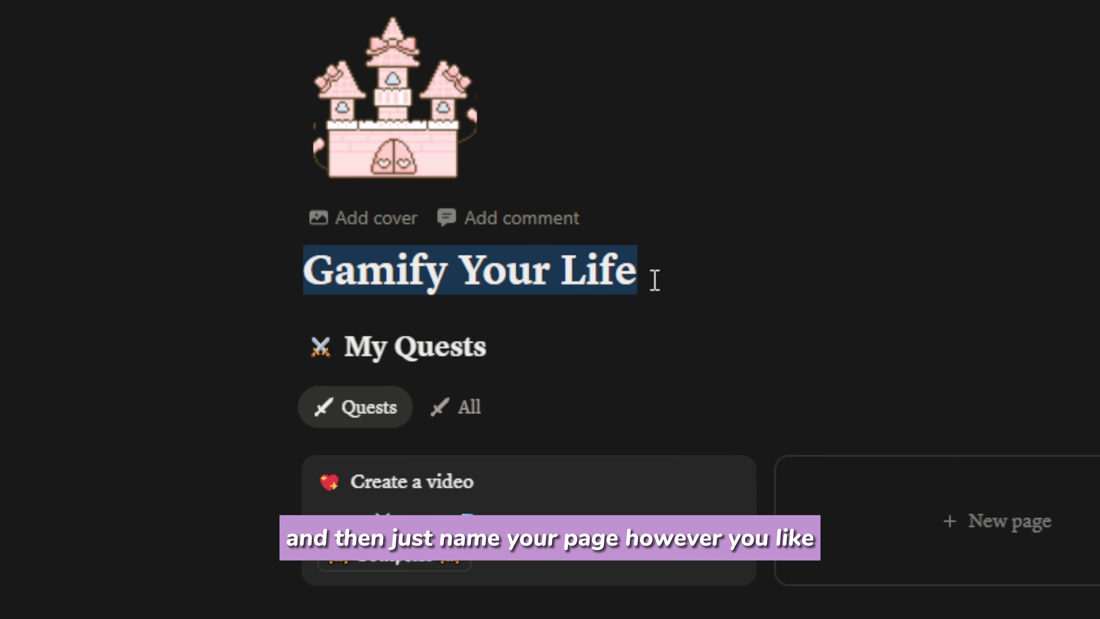
{"action": "left_click", "coordinate": [645, 288]}
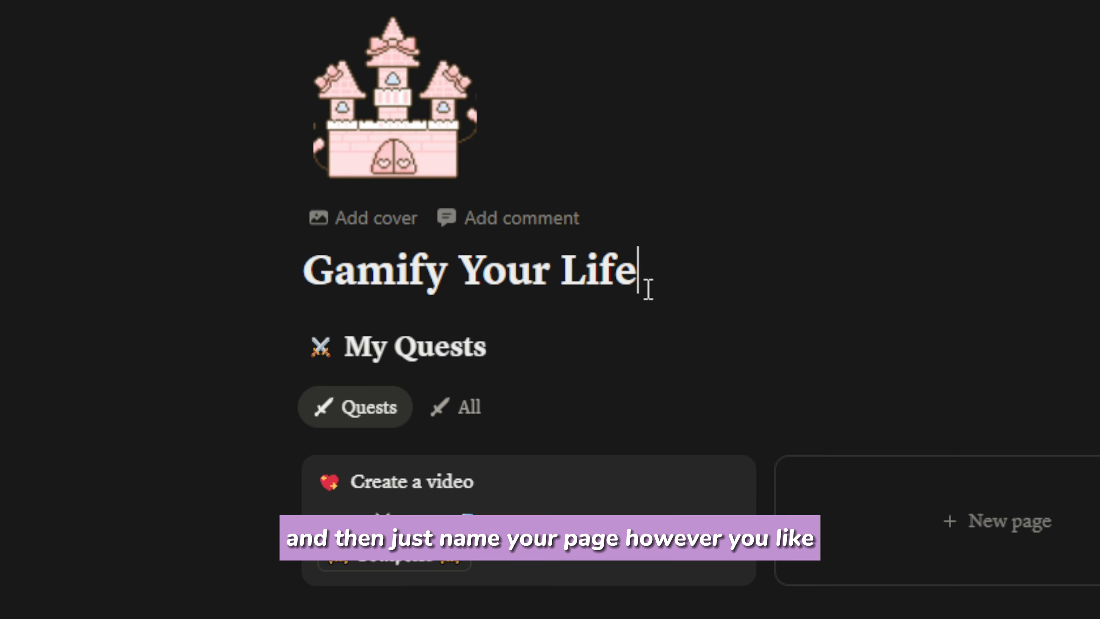
Examine the emoji, built-in icon and image upload options available for the page's castle icon
{"action": "left_click", "coordinate": [407, 141]}
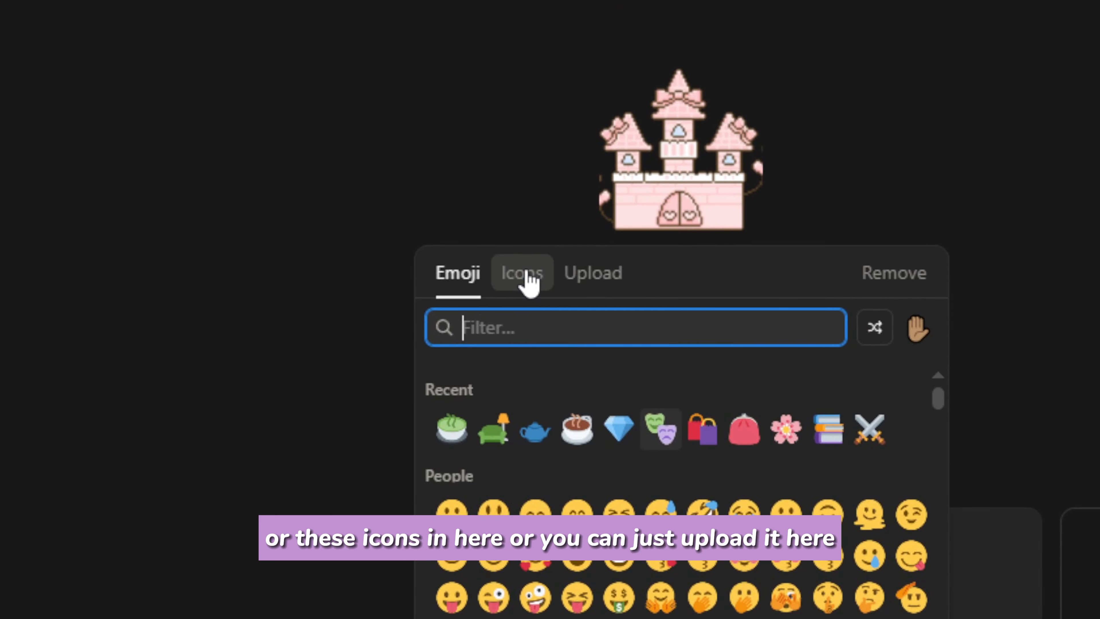
{"action": "left_click", "coordinate": [523, 273]}
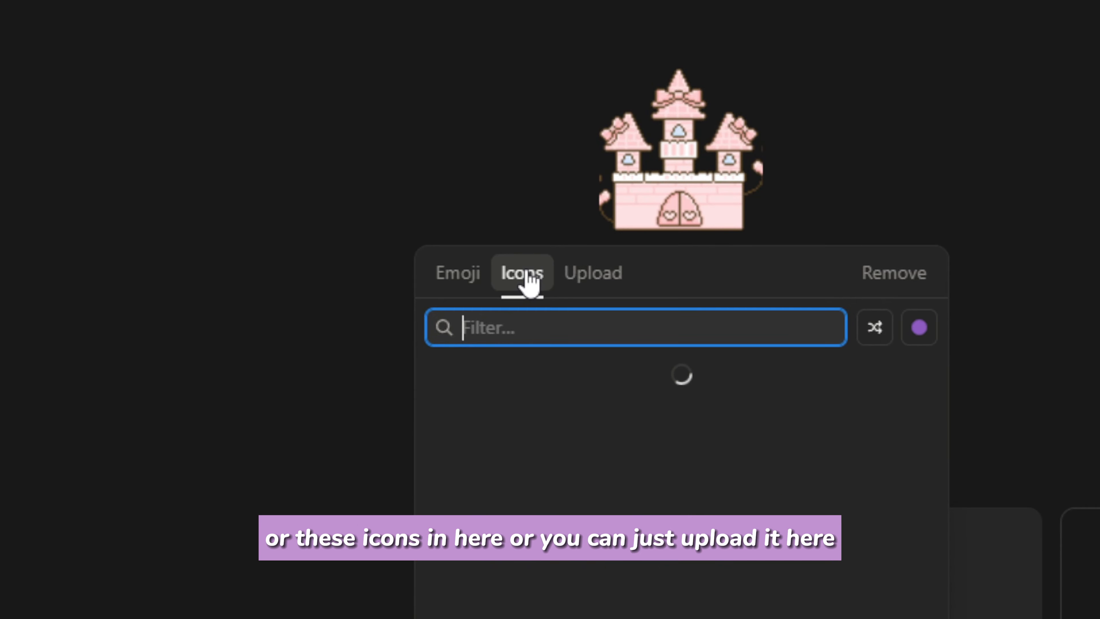
{"action": "left_click", "coordinate": [589, 273]}
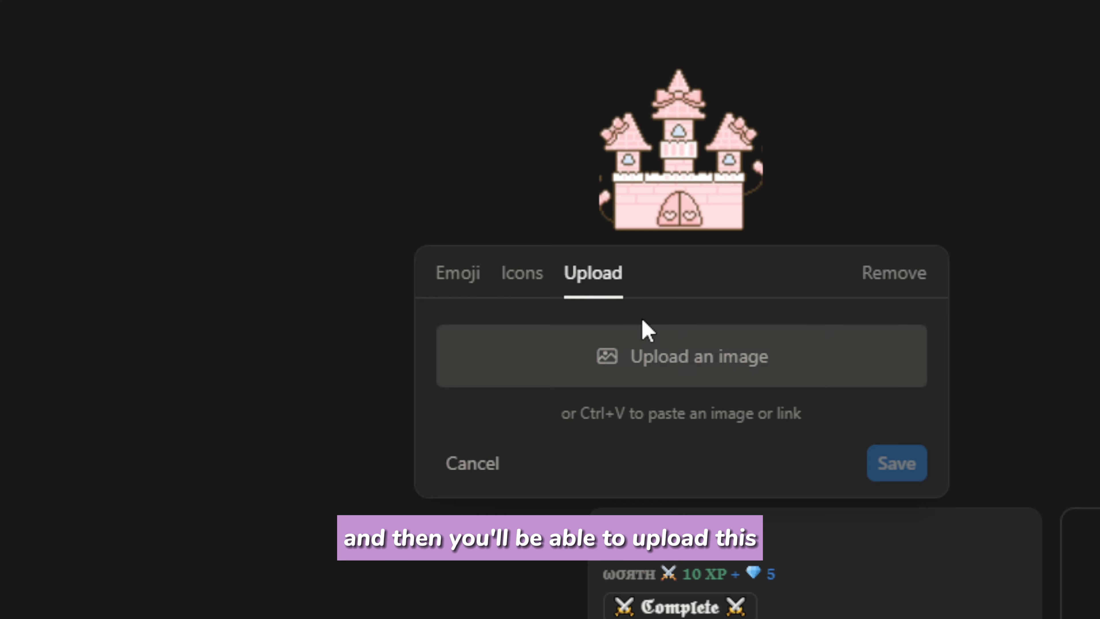
{"action": "left_click", "coordinate": [452, 277]}
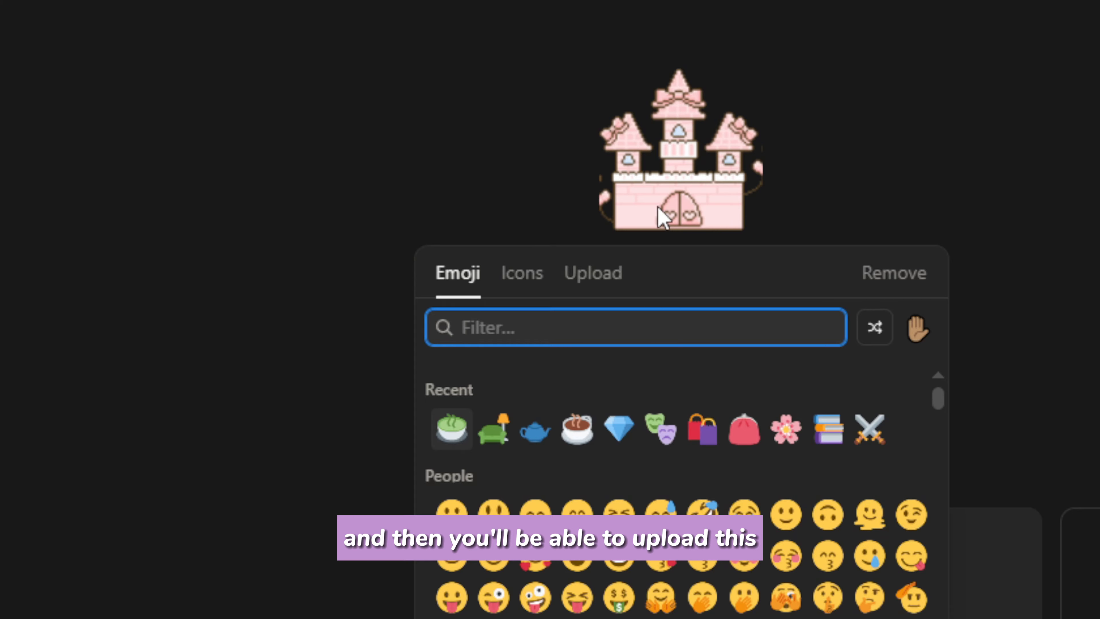
{"action": "left_click", "coordinate": [658, 217]}
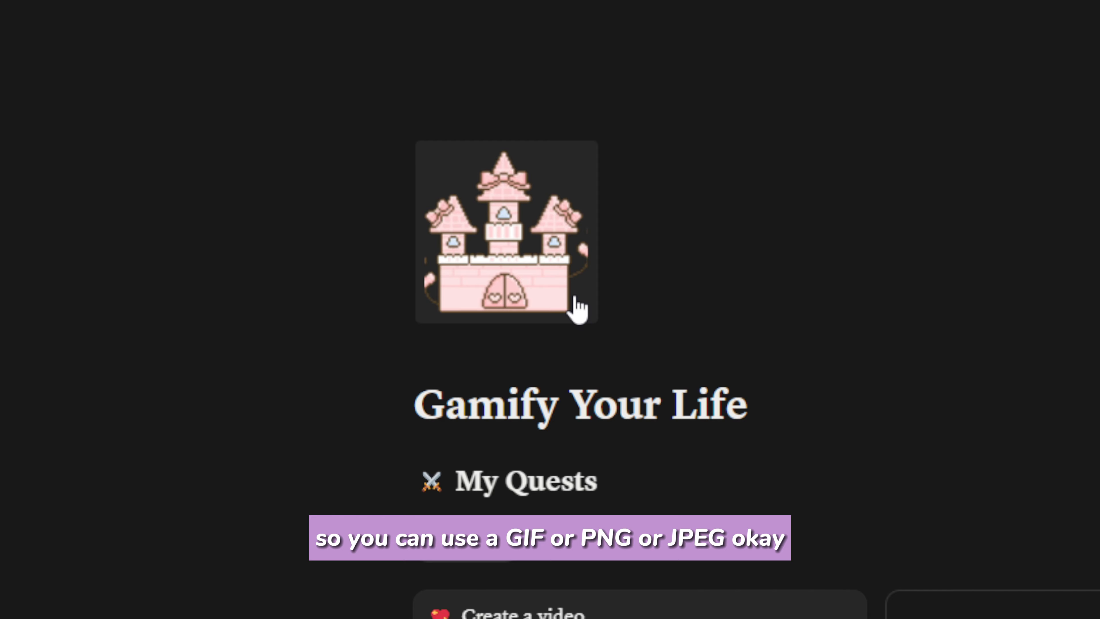
Try to add a database block on a new line below the Gamify Your Life title using the /database command
{"action": "left_click", "coordinate": [748, 414]}
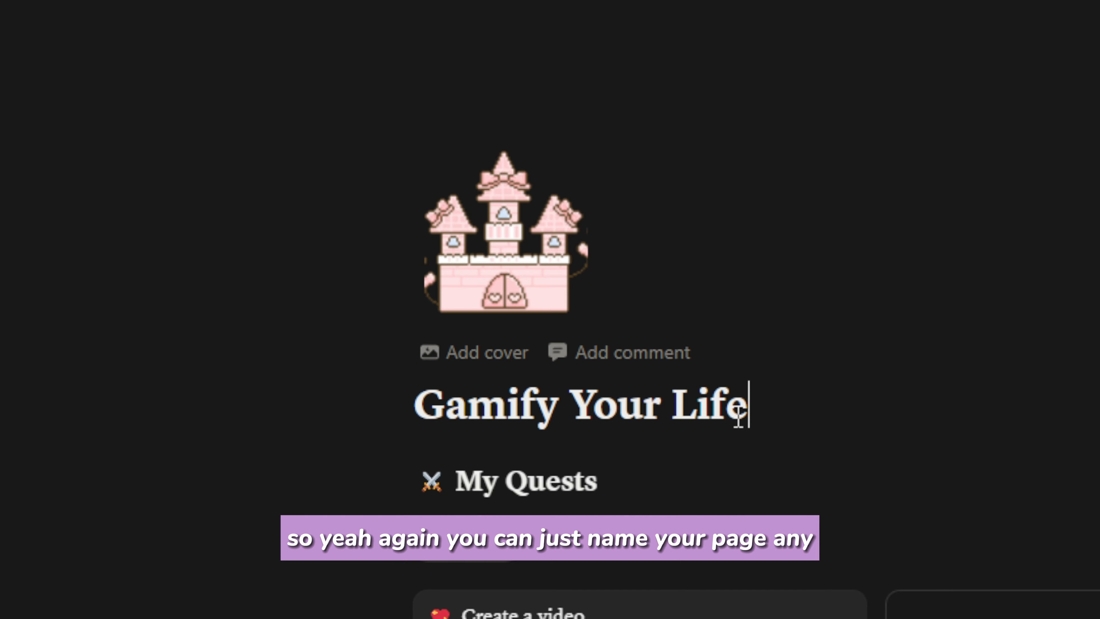
{"action": "scroll", "coordinate": [739, 419], "scroll_direction": "down", "scroll_amount": 1}
{"action": "scroll", "coordinate": [739, 419], "scroll_direction": "up", "scroll_amount": 1}
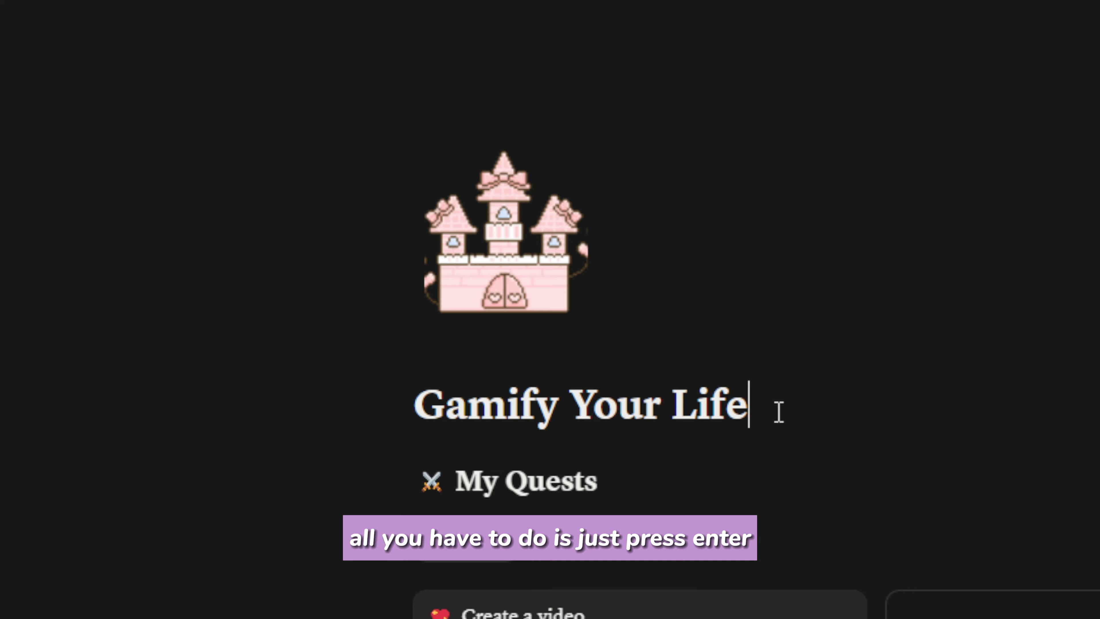
{"action": "key", "text": "Return"}
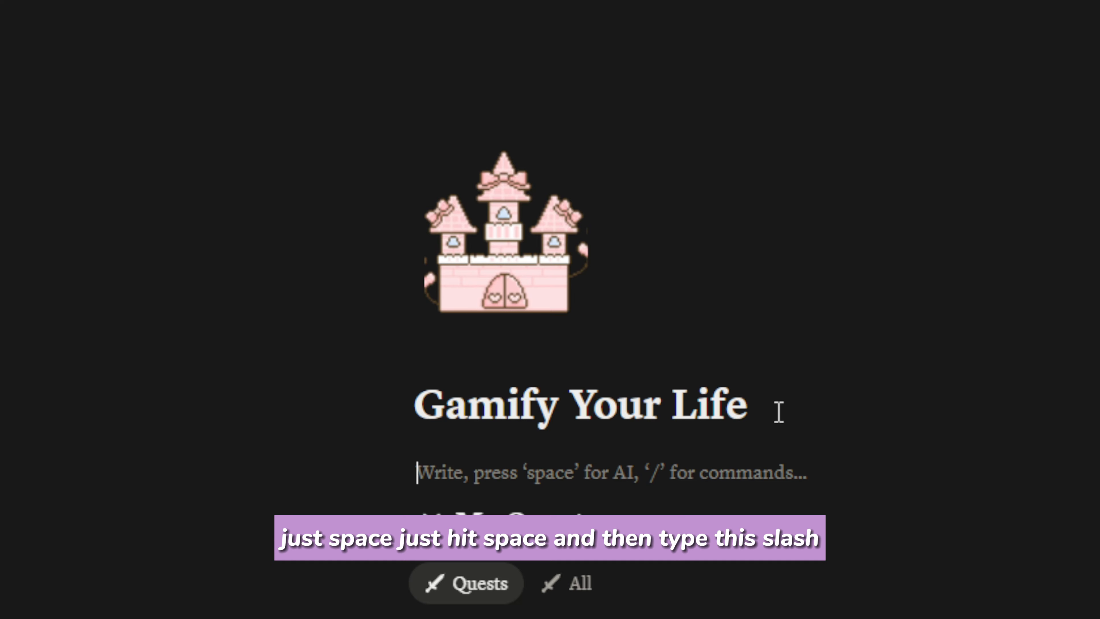
{"action": "type", "text": "/"}
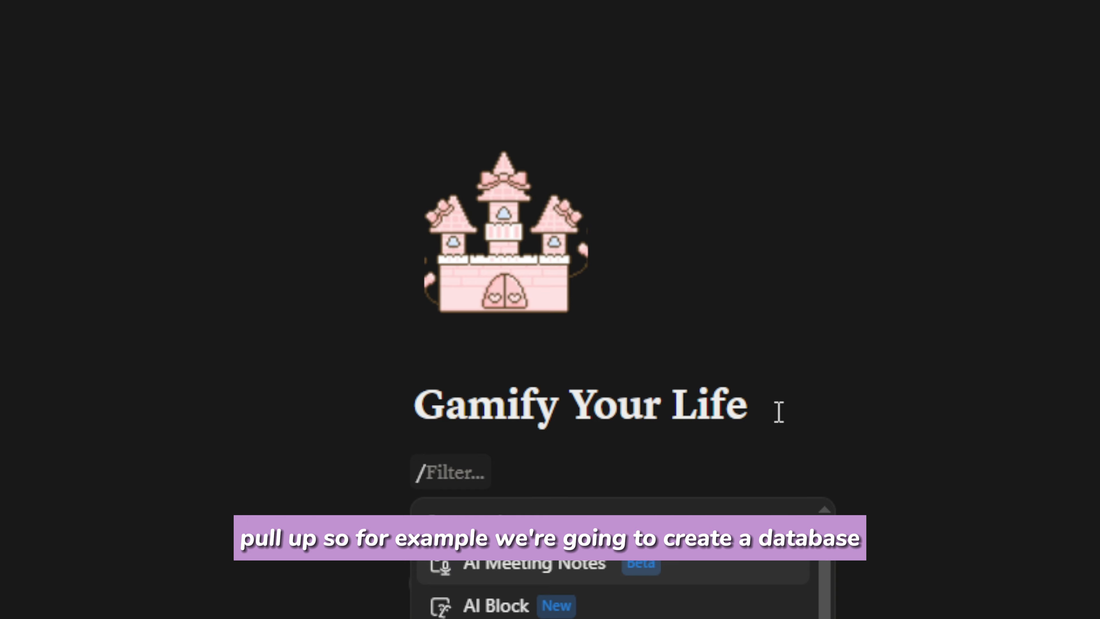
{"action": "type", "text": "data"}
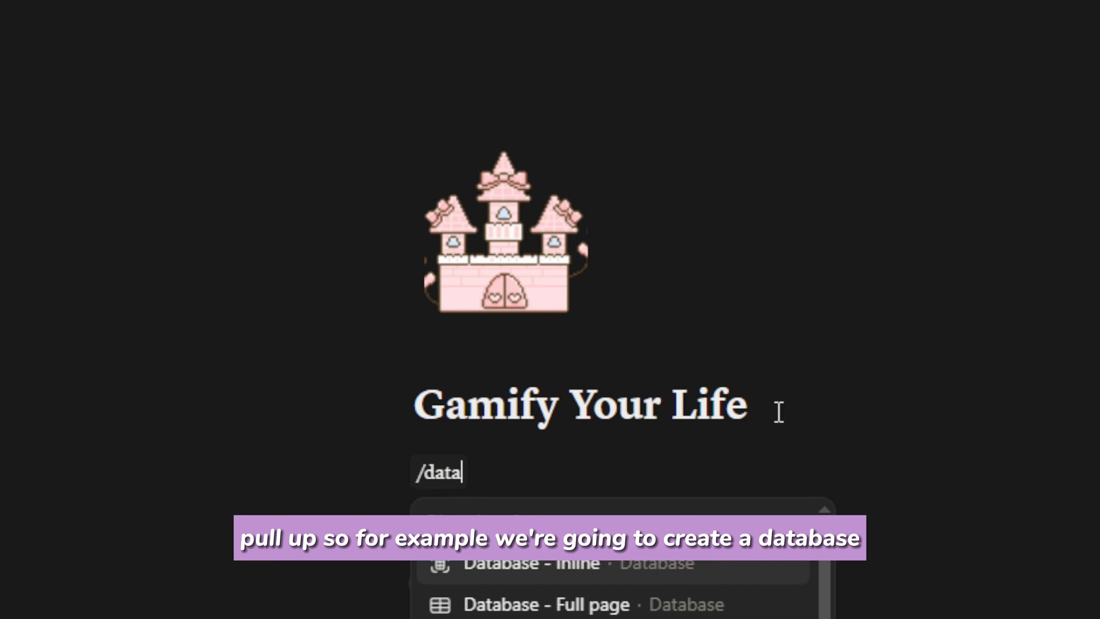
{"action": "type", "text": "base"}
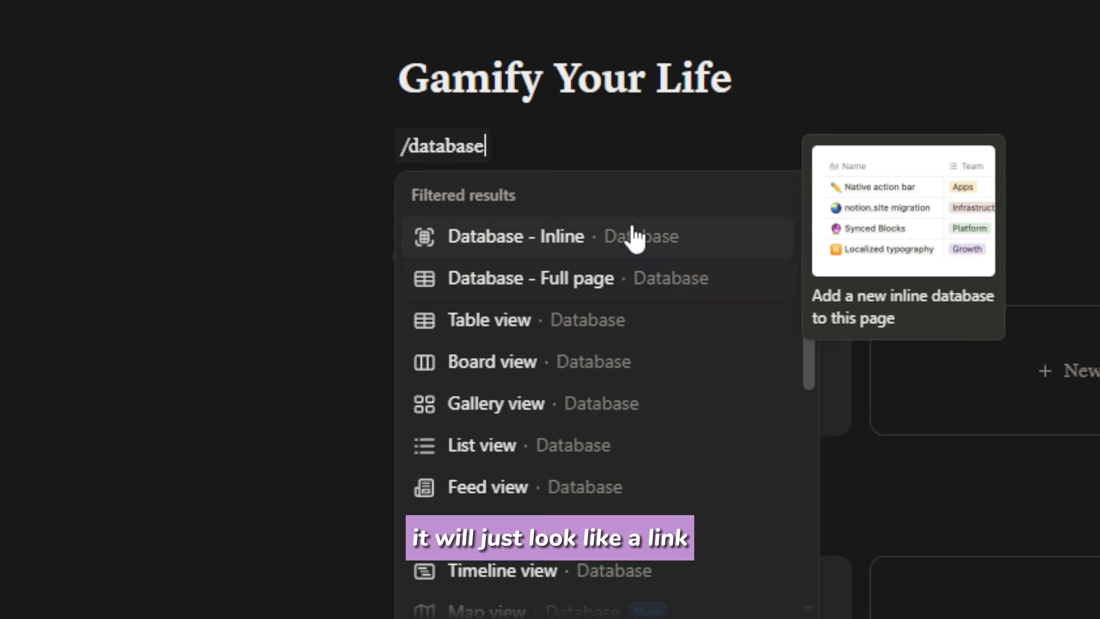
{"action": "left_click", "coordinate": [549, 129]}
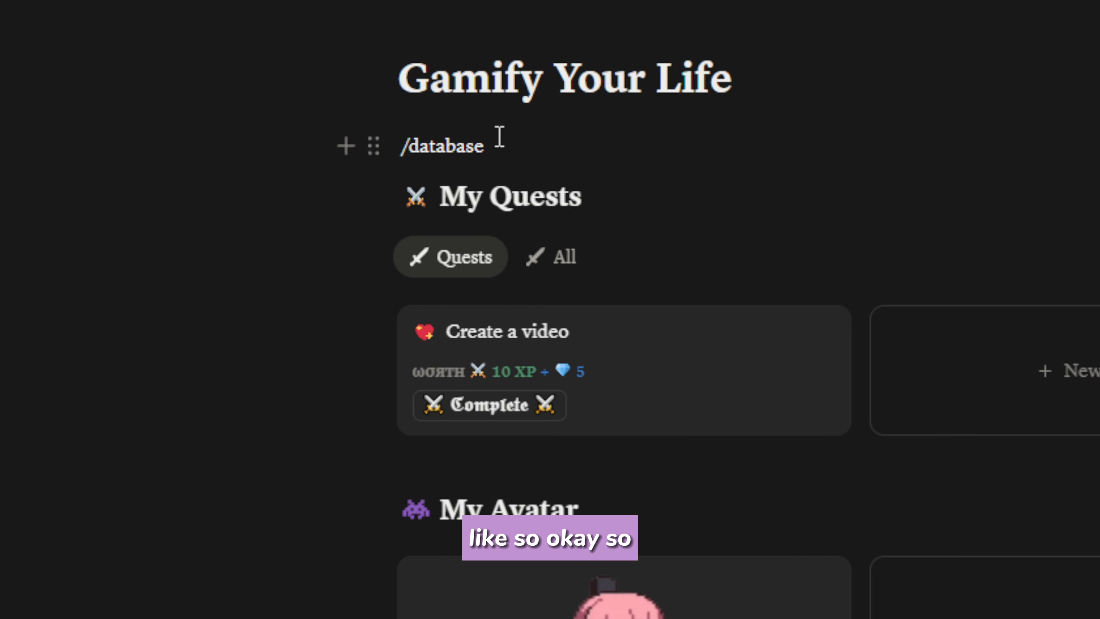
Delete the leftover /database text and its empty line above My Quests
{"action": "left_click_drag", "start_coordinate": [498, 138], "coordinate": [362, 138]}
{"action": "key", "text": "BackSpace"}
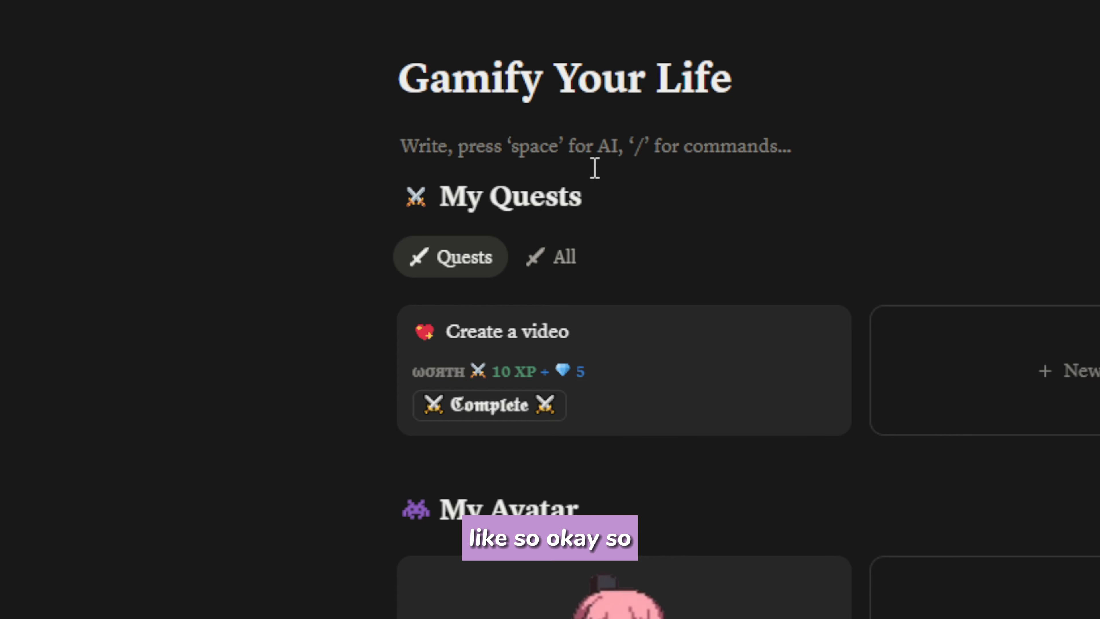
{"action": "key", "text": "Delete"}
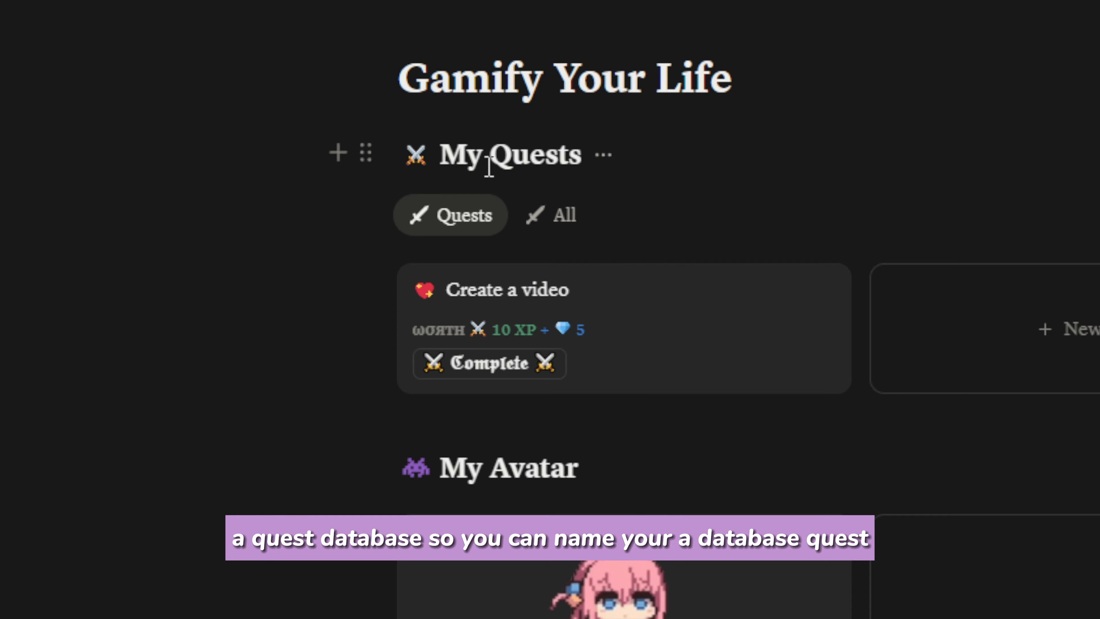
{"action": "left_click_drag", "start_coordinate": [443, 154], "coordinate": [583, 174]}
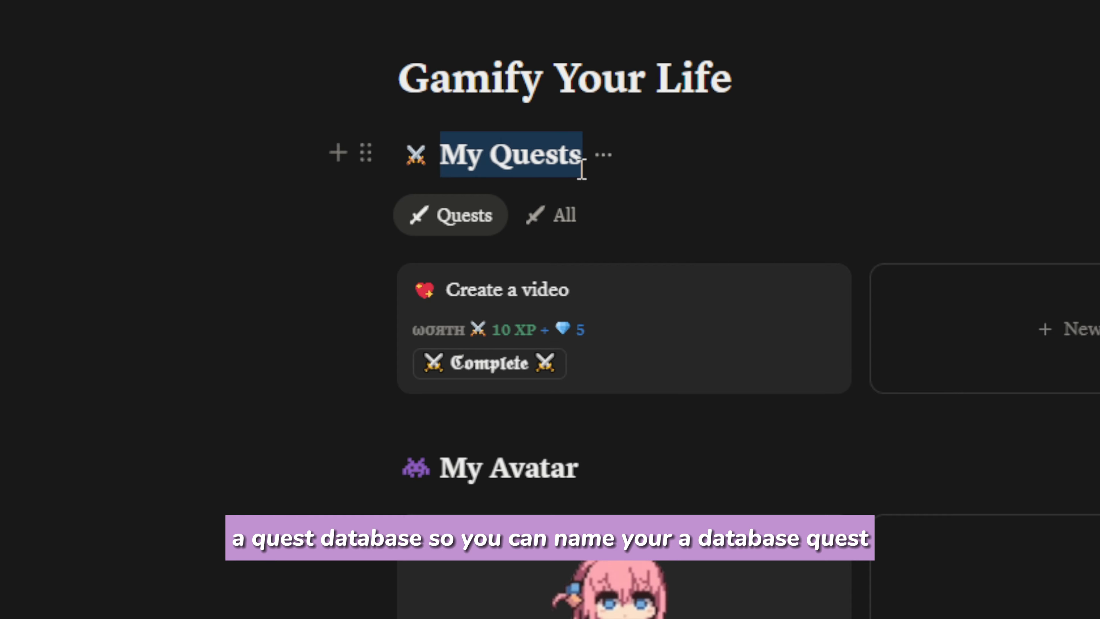
{"action": "left_click", "coordinate": [582, 160]}
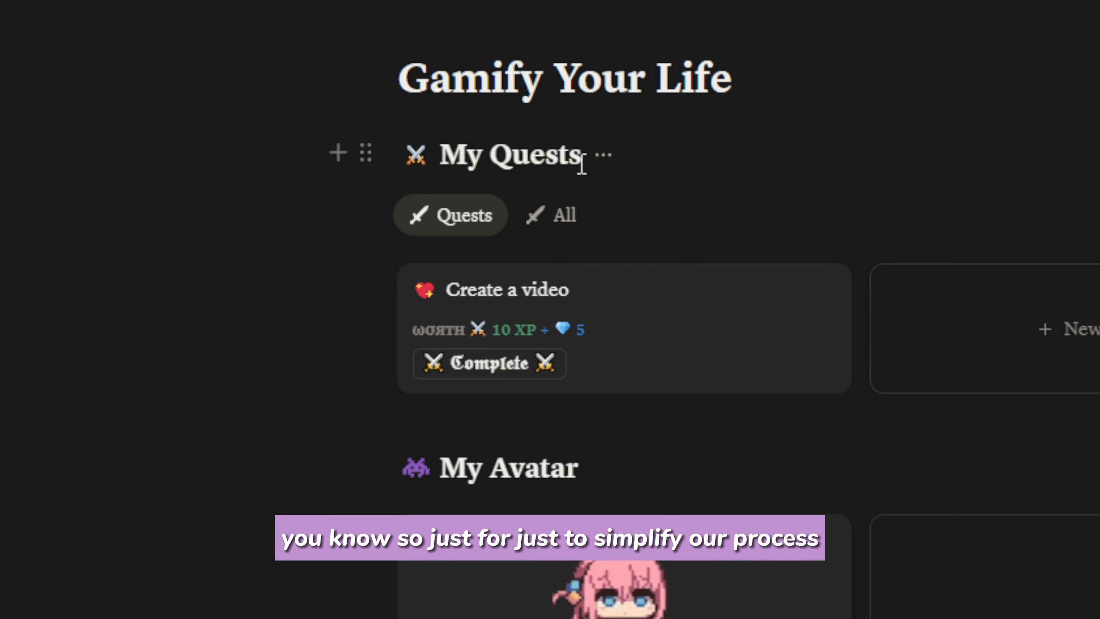
{"action": "left_click", "coordinate": [604, 159]}
{"action": "left_click", "coordinate": [607, 159]}
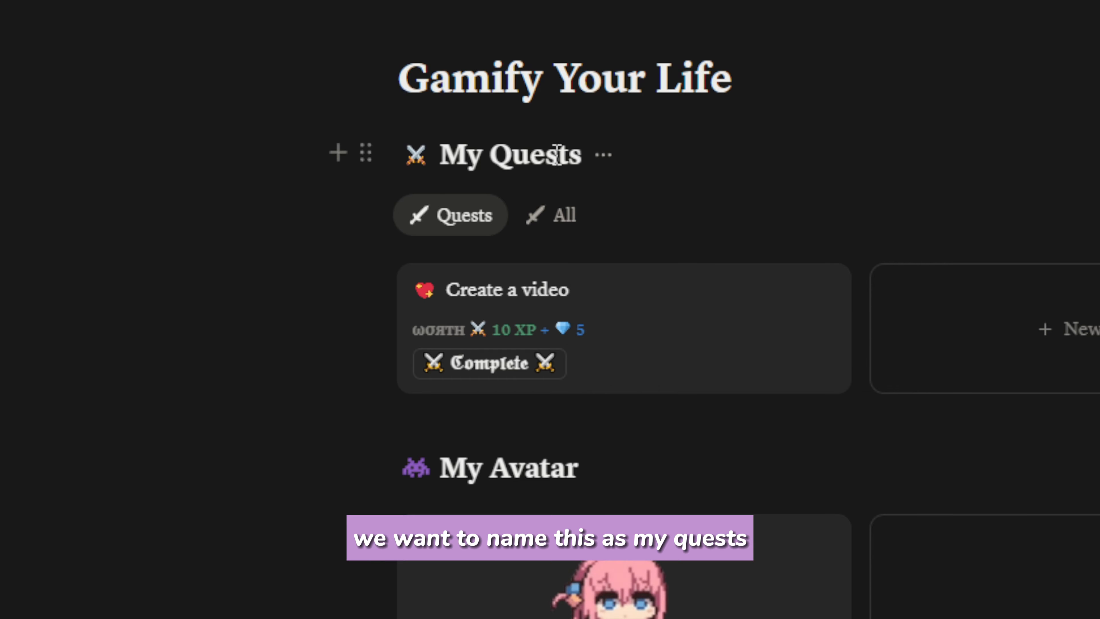
Examine the emoji choices for the My Quests database icon and the database's title, icon and layout editing options
{"action": "left_click", "coordinate": [417, 166]}
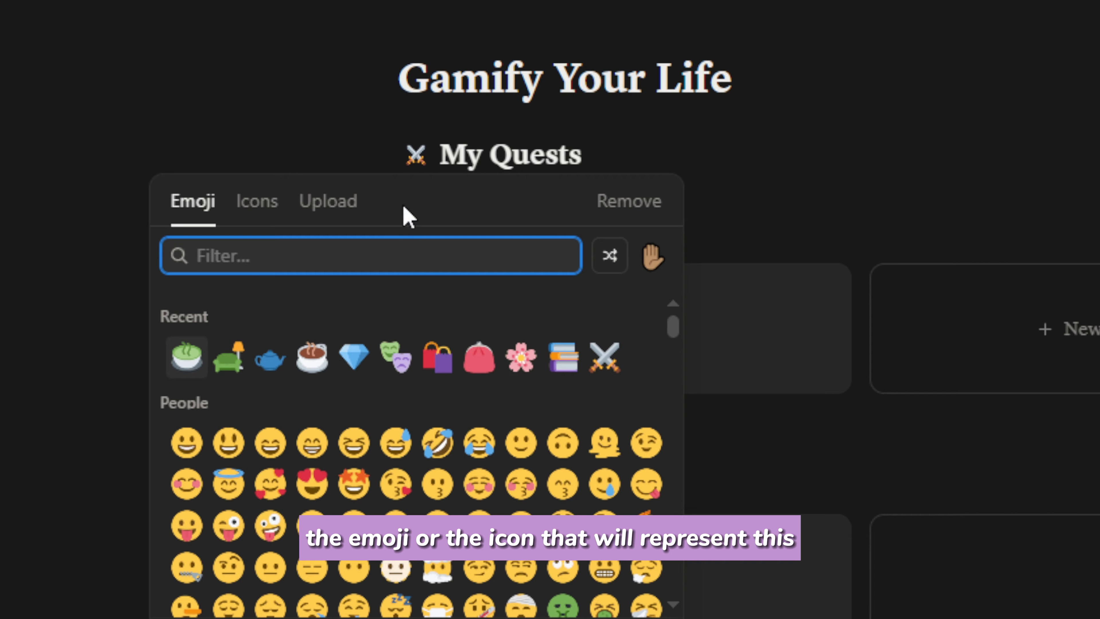
{"action": "left_click", "coordinate": [417, 151]}
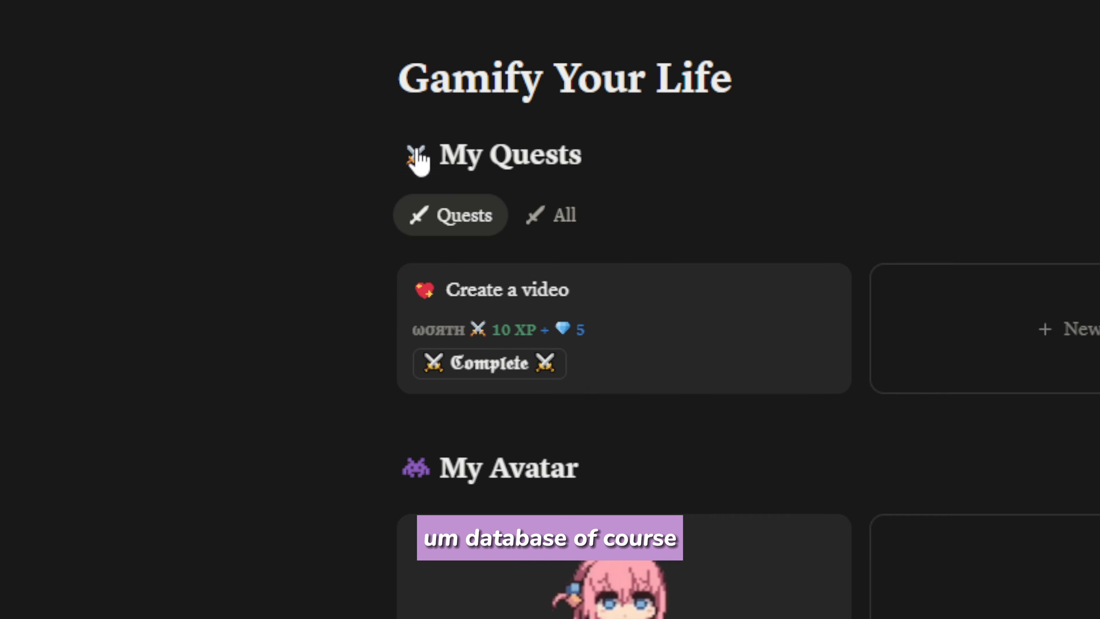
{"action": "left_click", "coordinate": [418, 164]}
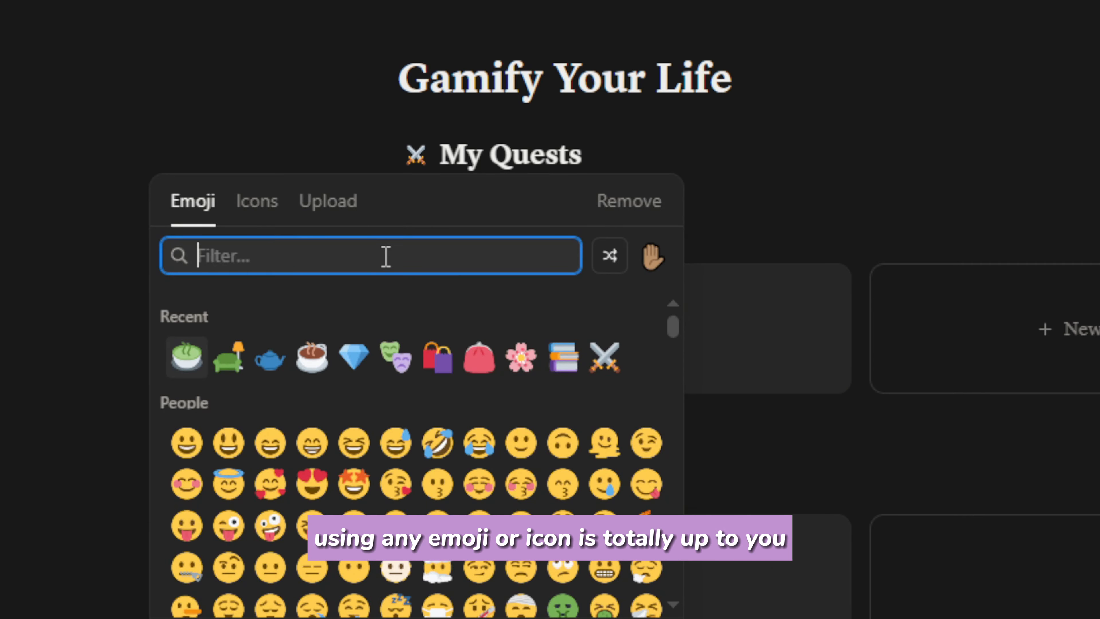
{"action": "left_click", "coordinate": [416, 162]}
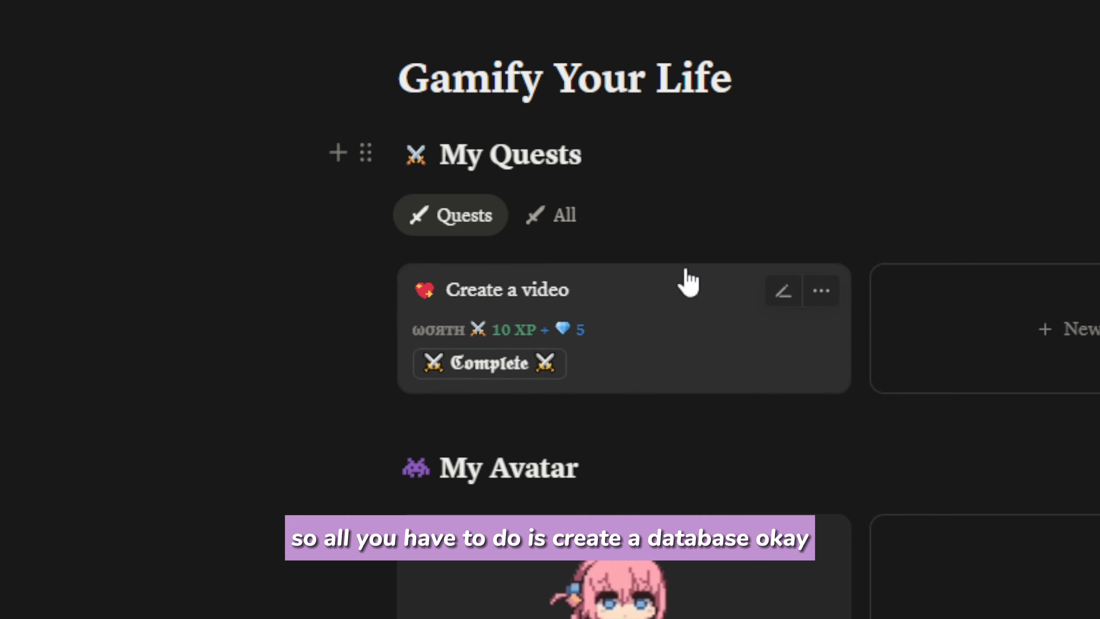
{"action": "left_click", "coordinate": [606, 162]}
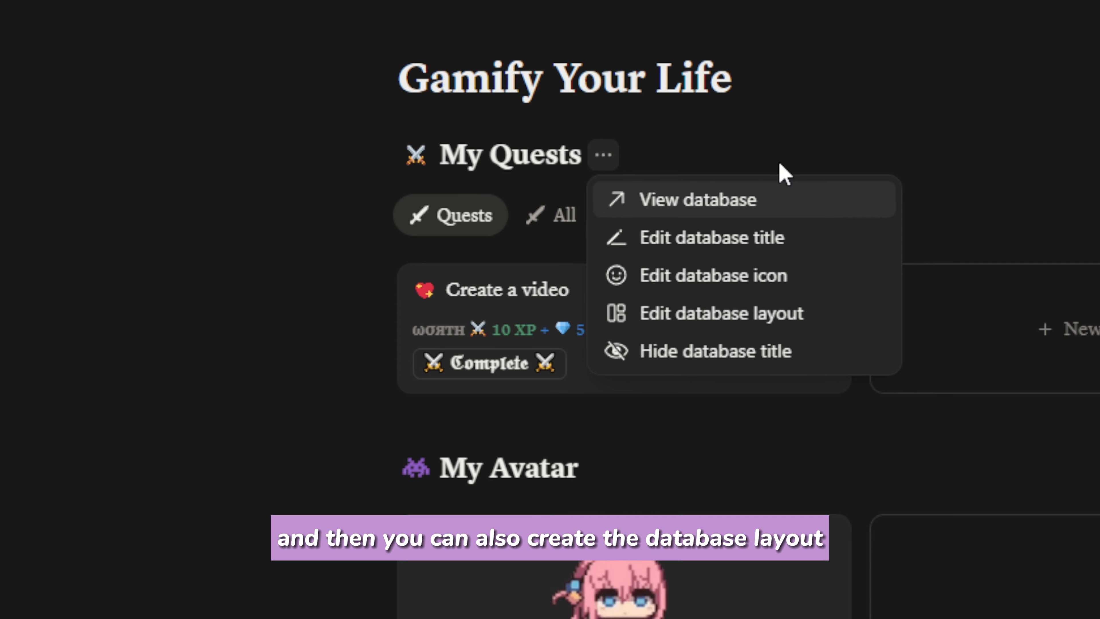
{"action": "left_click", "coordinate": [784, 153]}
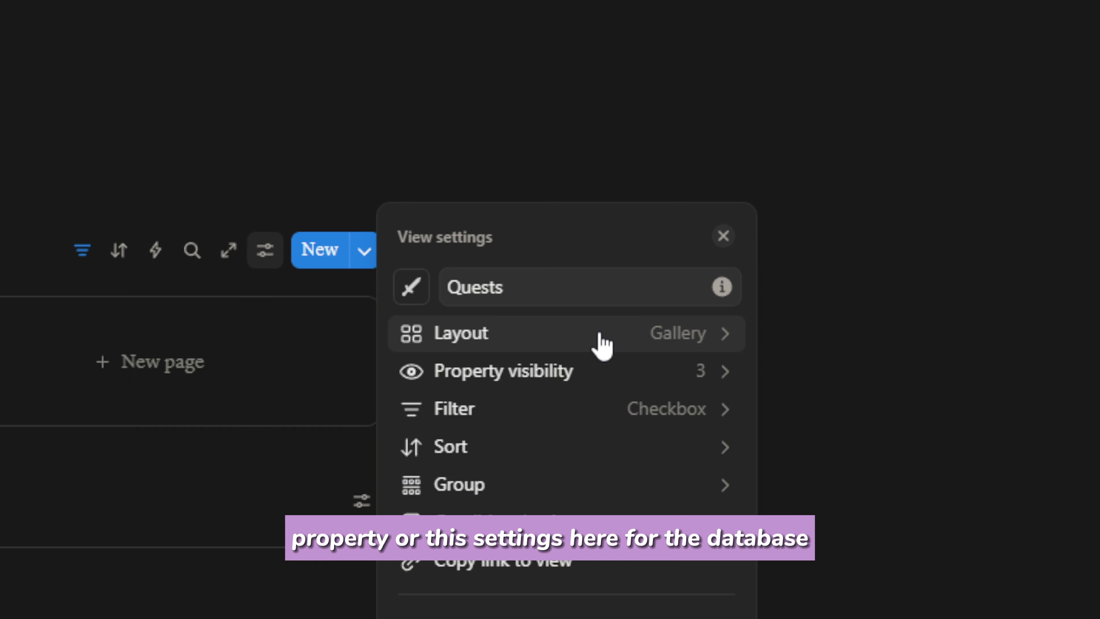
Examine the Quests view's Gallery layout settings, including the choices for card preview and card size
{"action": "left_click", "coordinate": [599, 341]}
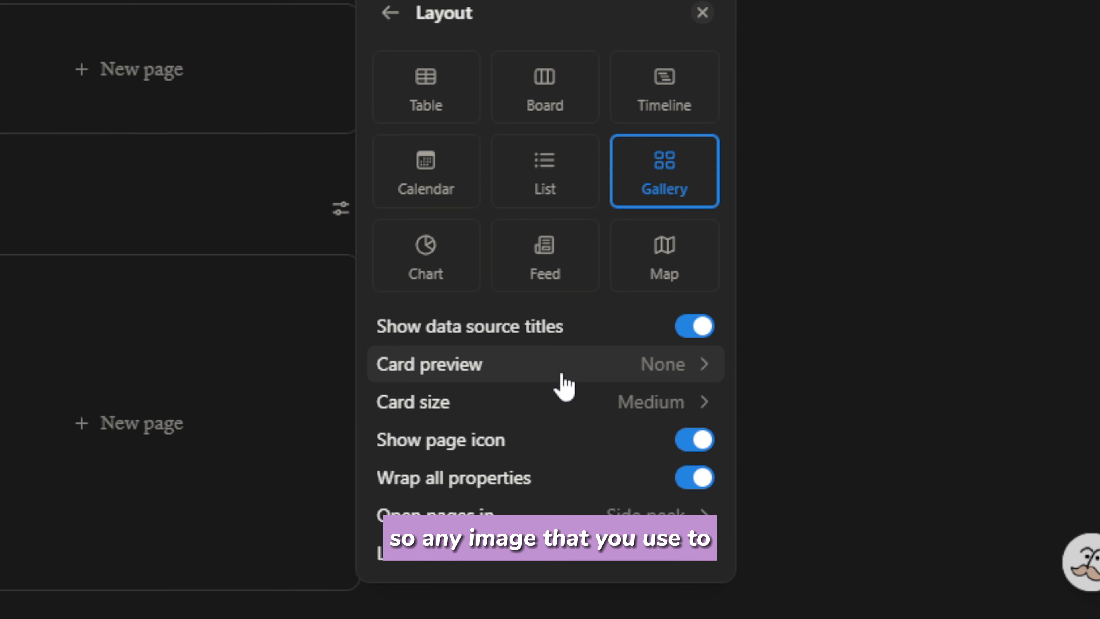
{"action": "left_click", "coordinate": [564, 384]}
{"action": "left_click", "coordinate": [564, 374]}
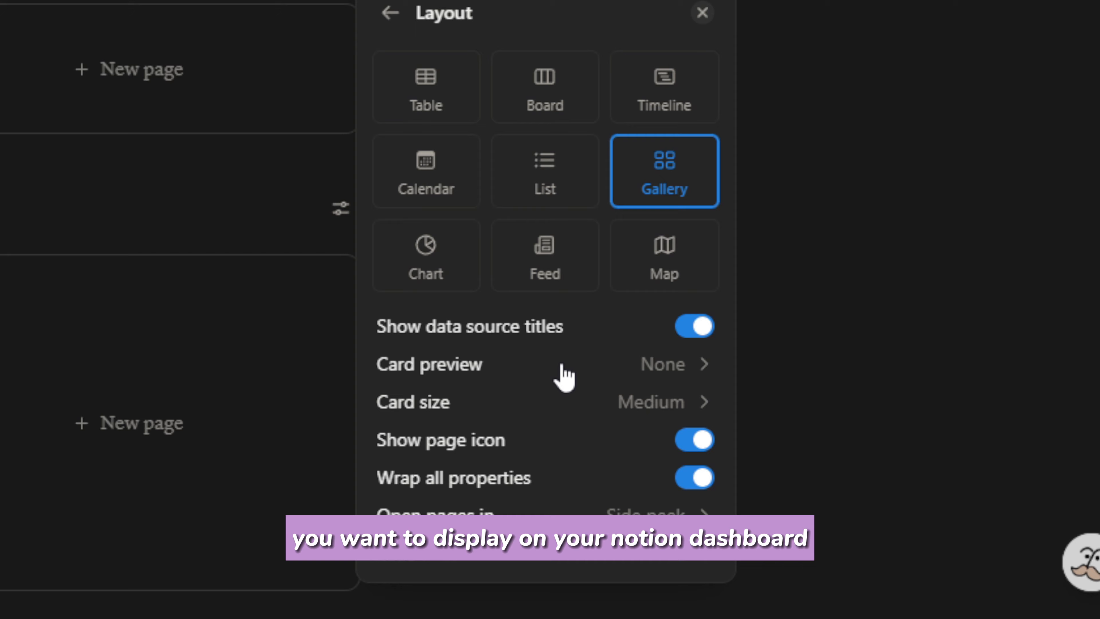
{"action": "left_click", "coordinate": [562, 367]}
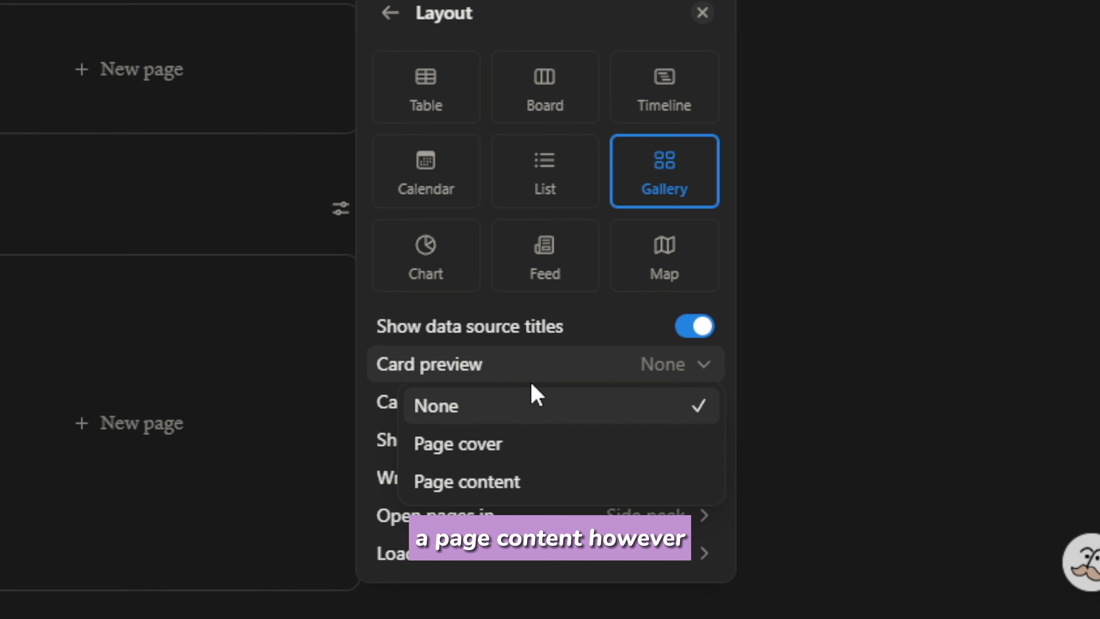
{"action": "left_click", "coordinate": [536, 365]}
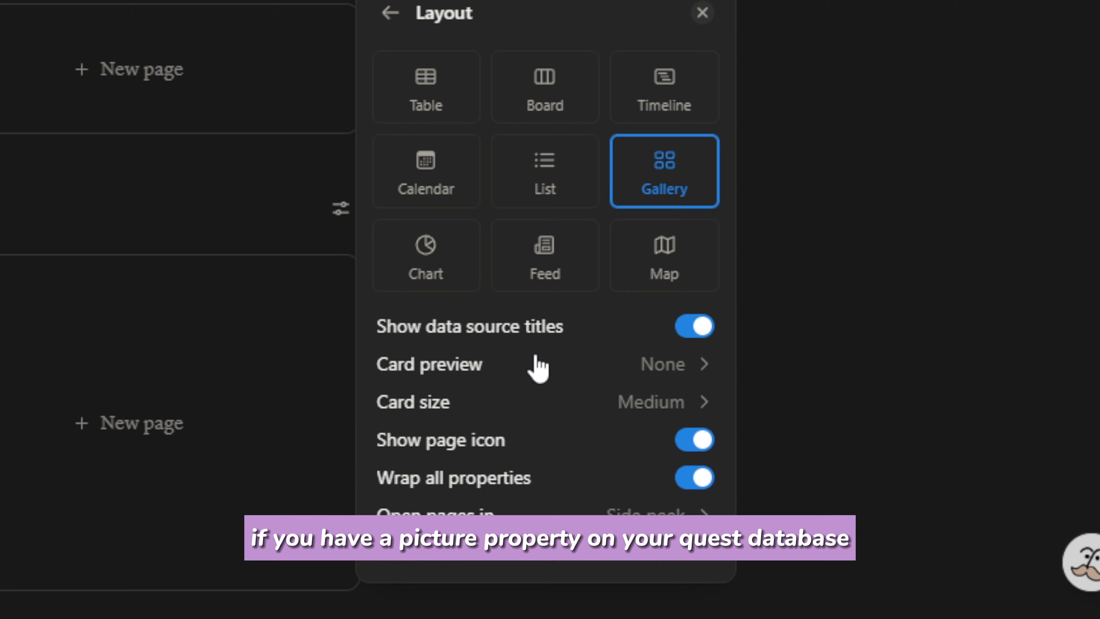
{"action": "left_click", "coordinate": [538, 366]}
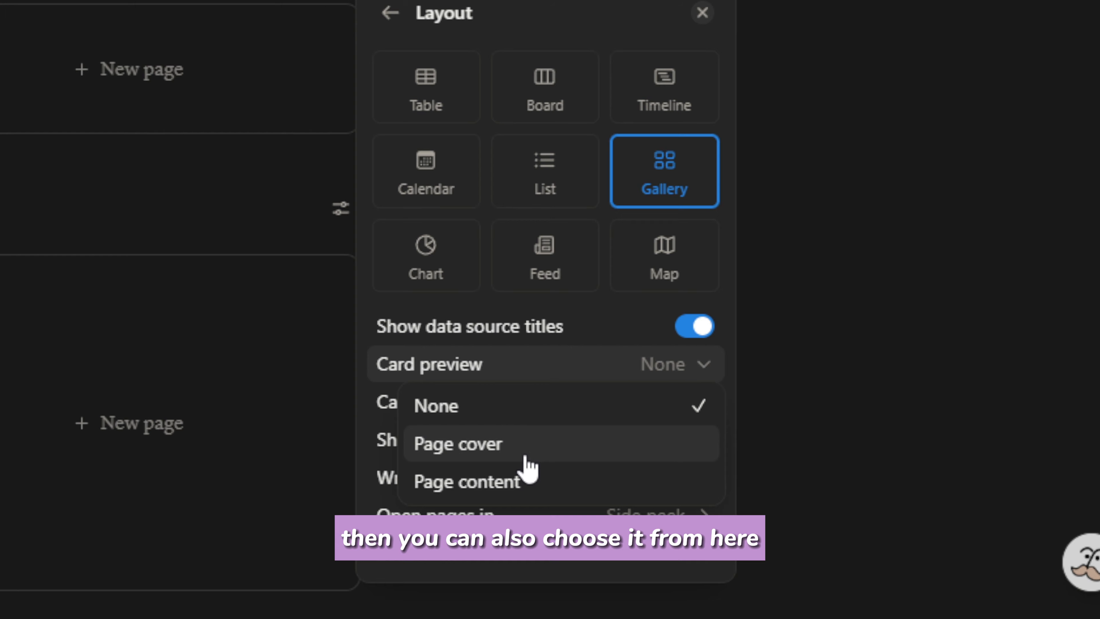
{"action": "left_click", "coordinate": [538, 362]}
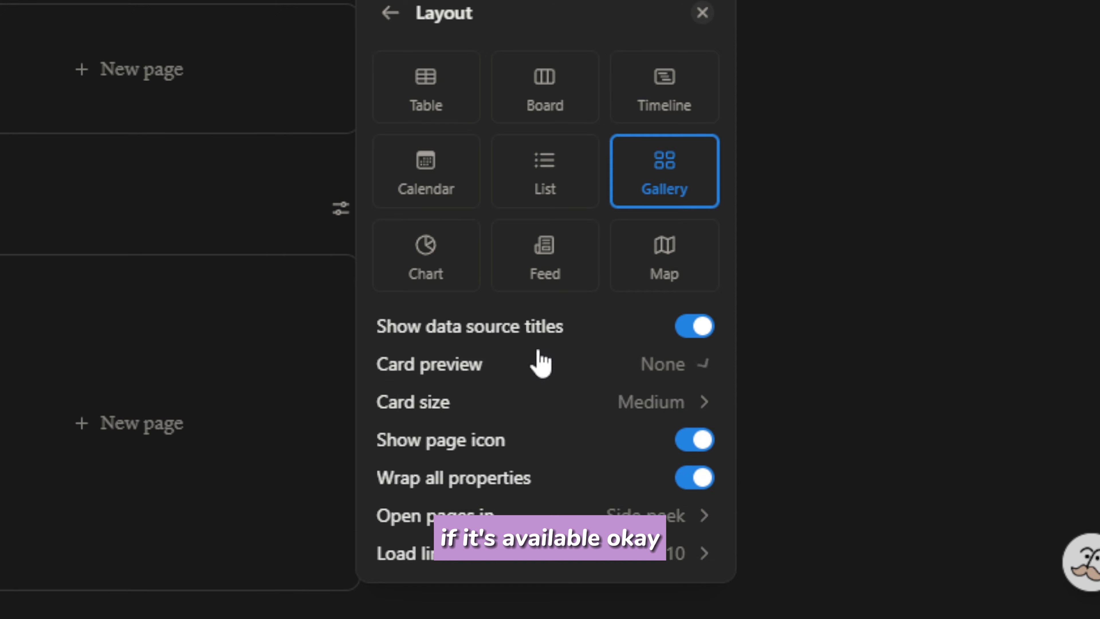
{"action": "left_click", "coordinate": [530, 405]}
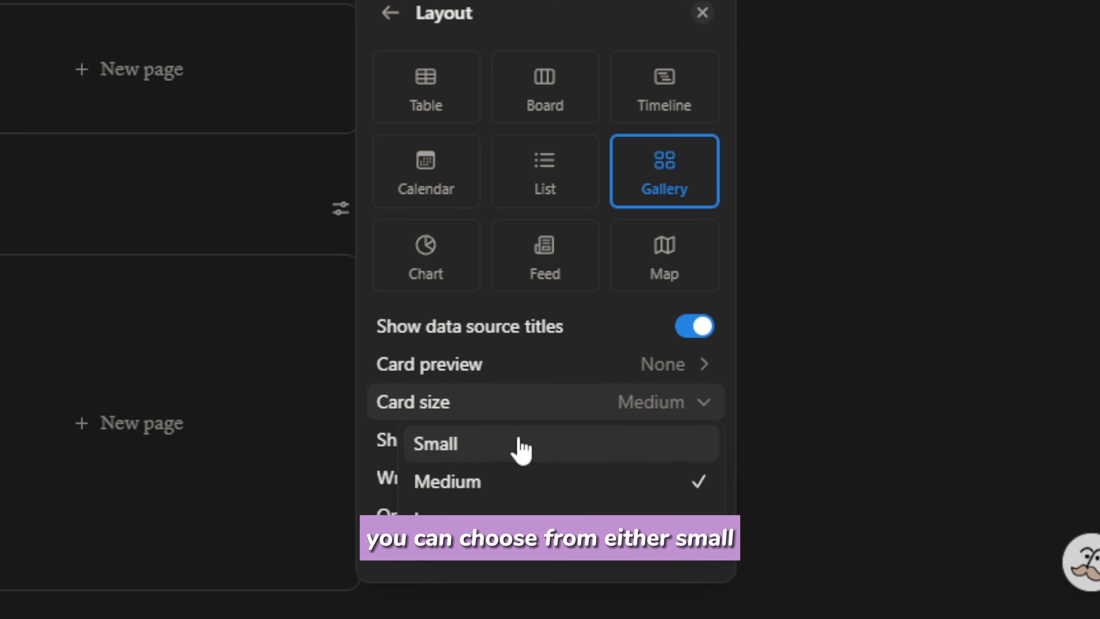
{"action": "left_click", "coordinate": [538, 411]}
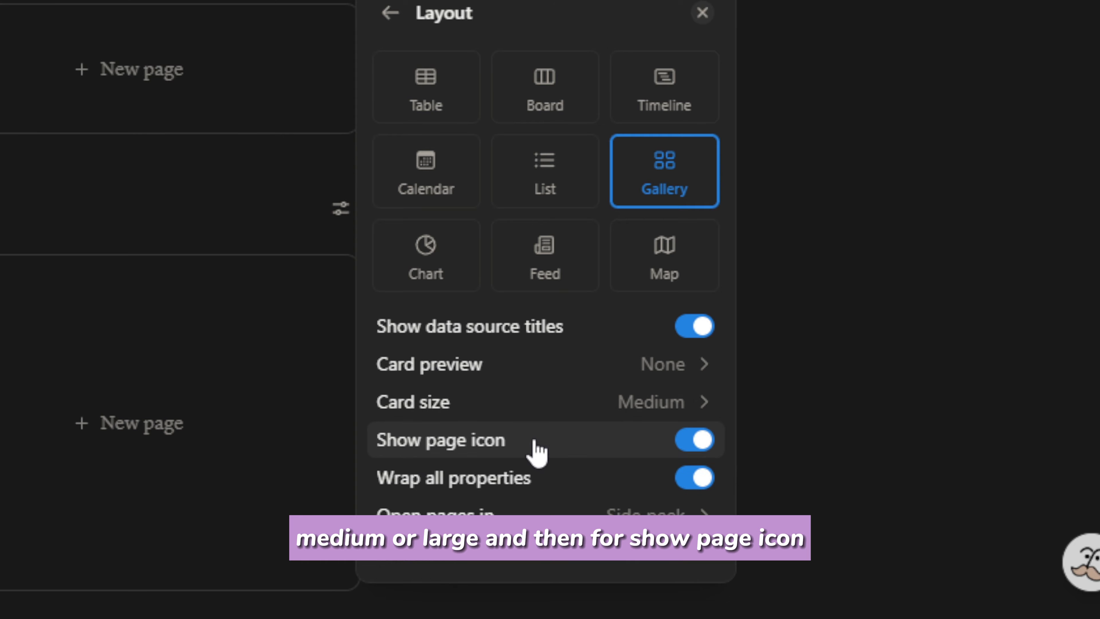
Toggle the Show page icon option of the Quests view's Gallery layout off and back on
{"action": "left_click", "coordinate": [557, 450]}
{"action": "left_click", "coordinate": [559, 444]}
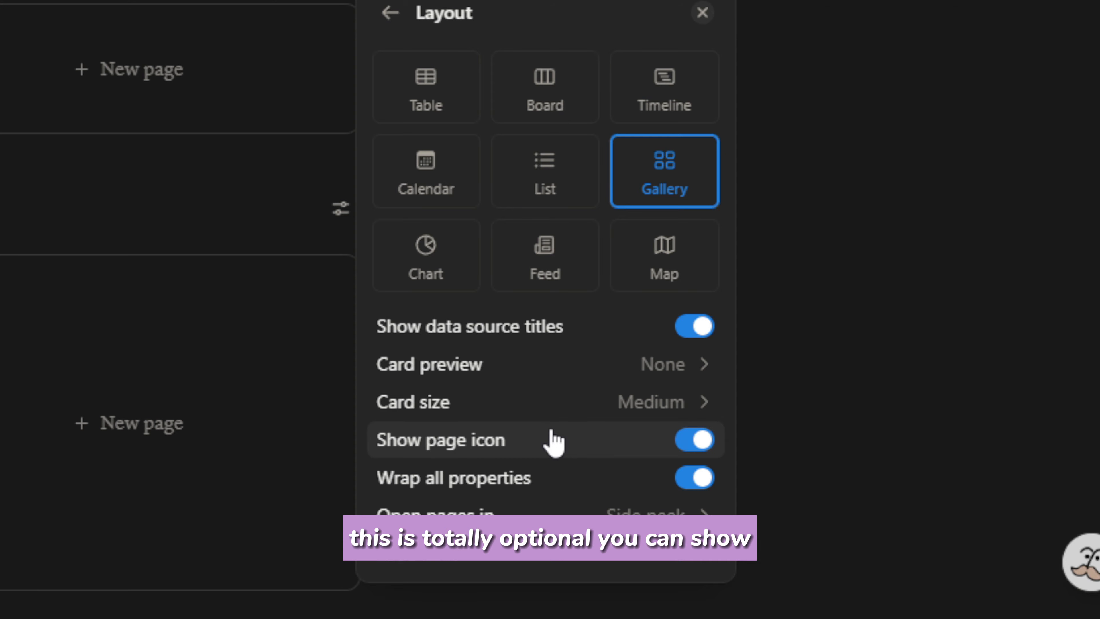
{"action": "left_click", "coordinate": [553, 440]}
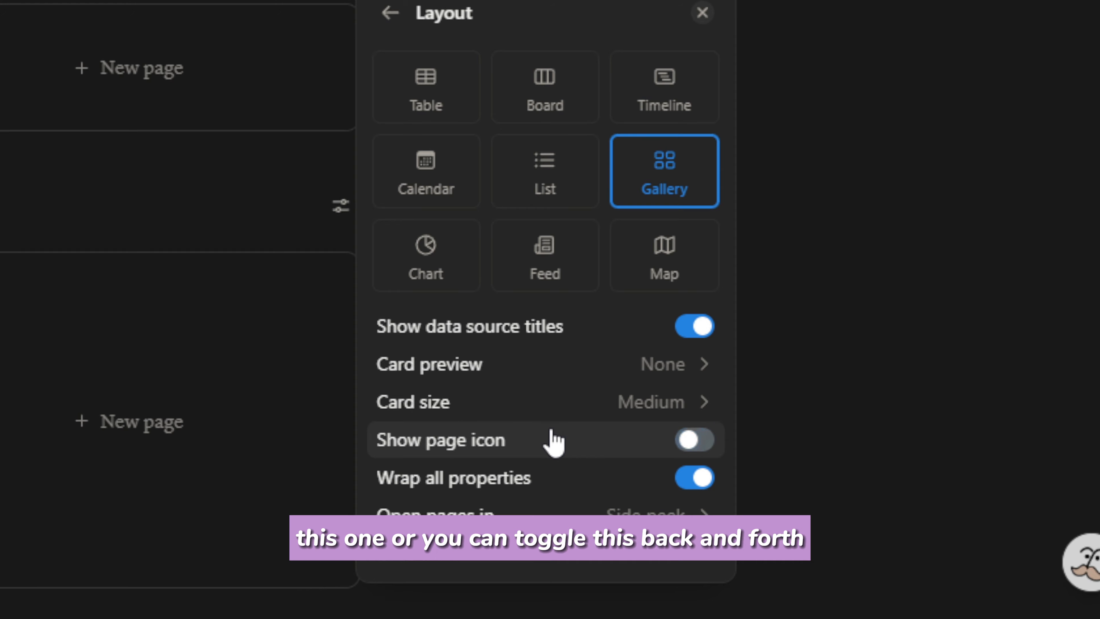
{"action": "left_click", "coordinate": [554, 441]}
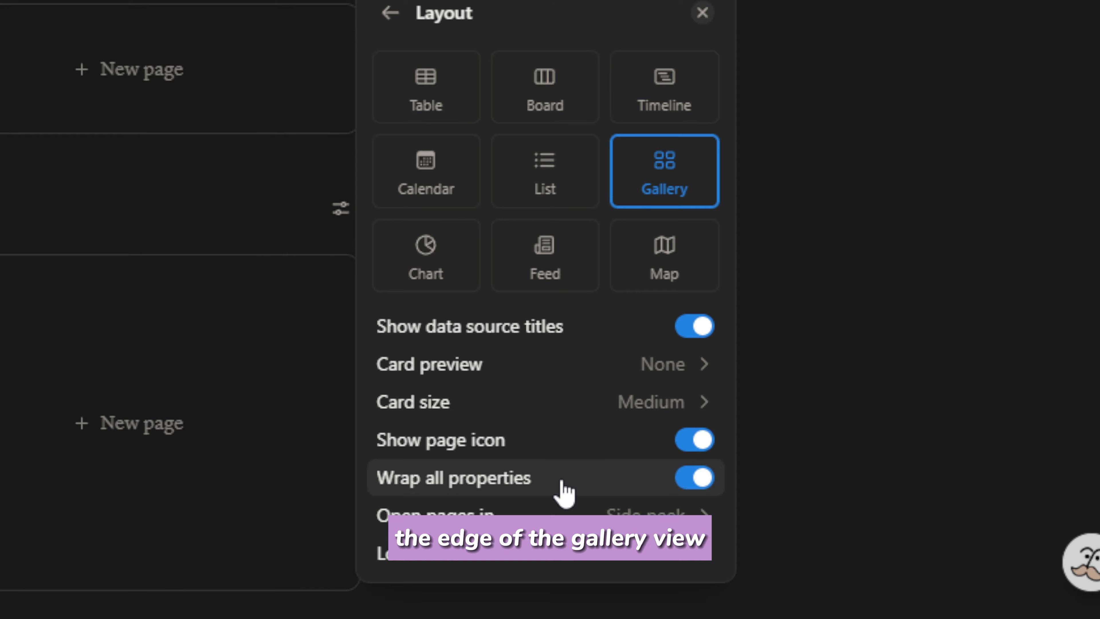
Examine the Gallery layout's load limit choices and the side peek, center peek and full page options for opening pages
{"action": "left_click", "coordinate": [563, 558]}
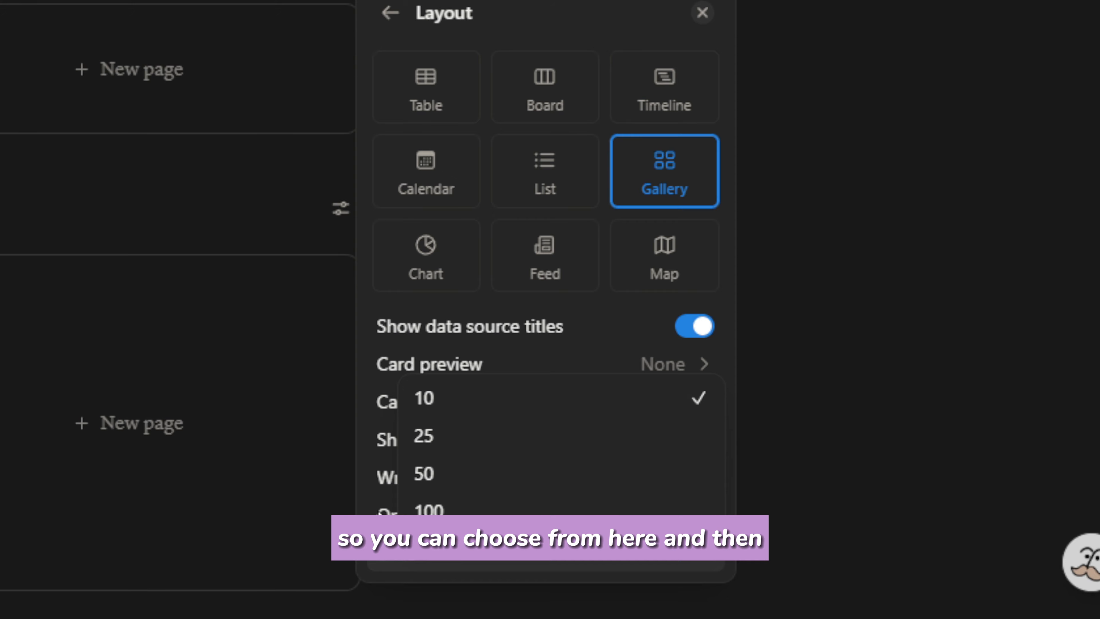
{"action": "left_click", "coordinate": [380, 514]}
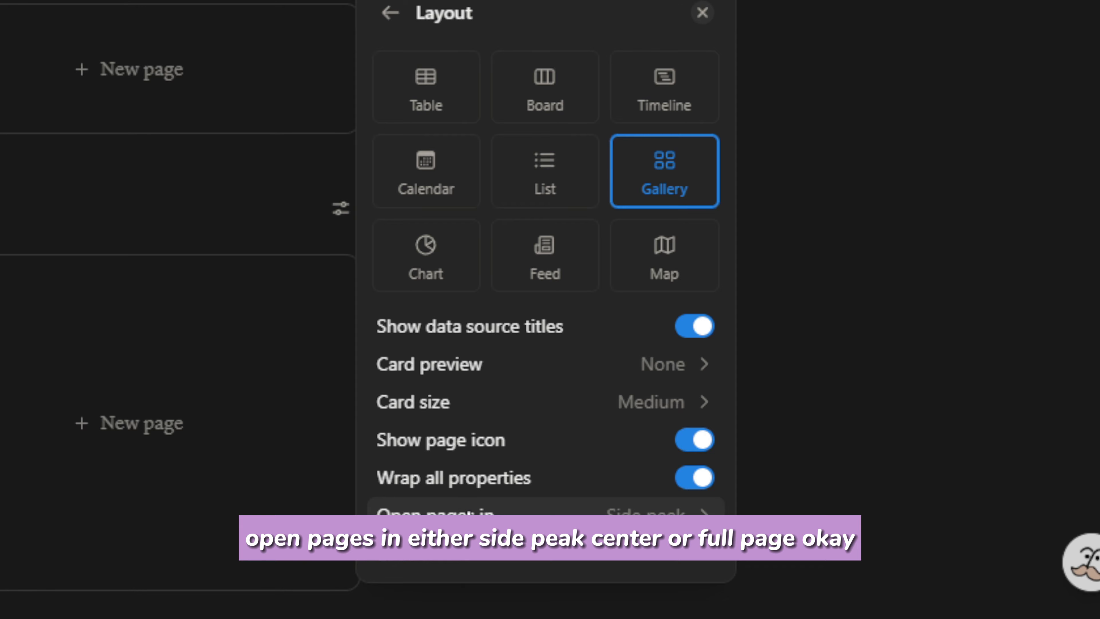
{"action": "left_click", "coordinate": [476, 510]}
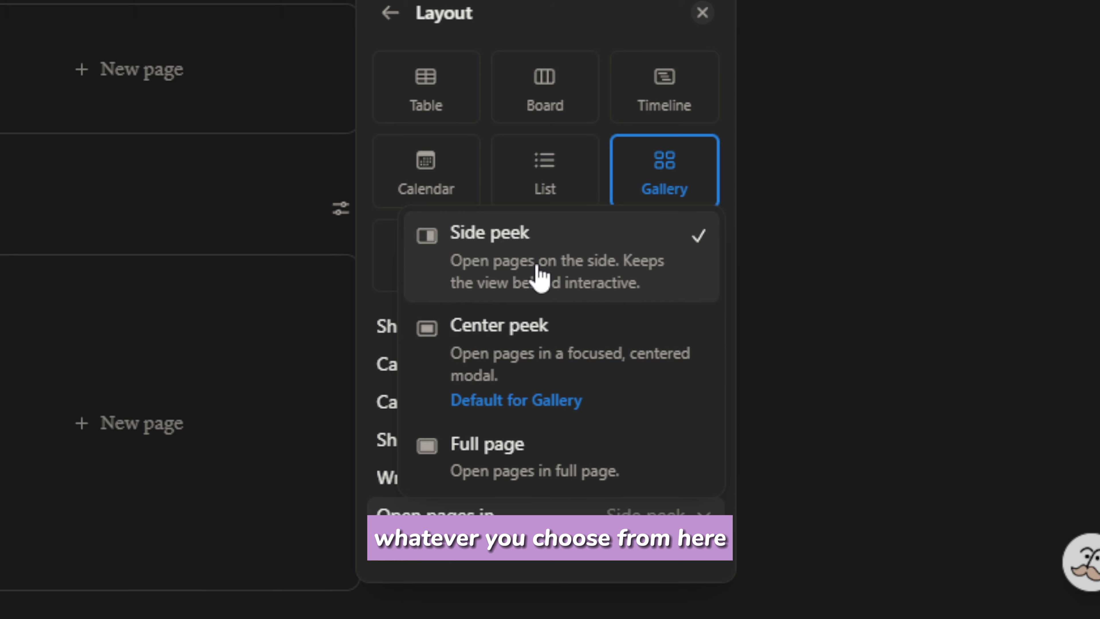
{"action": "left_click", "coordinate": [504, 515]}
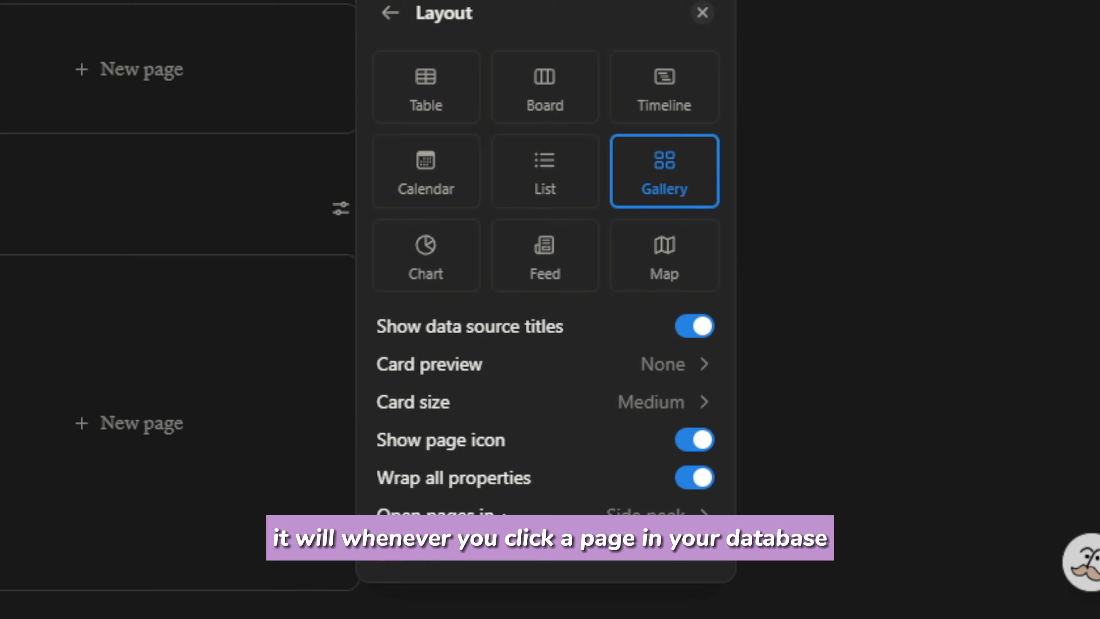
{"action": "left_click", "coordinate": [504, 515]}
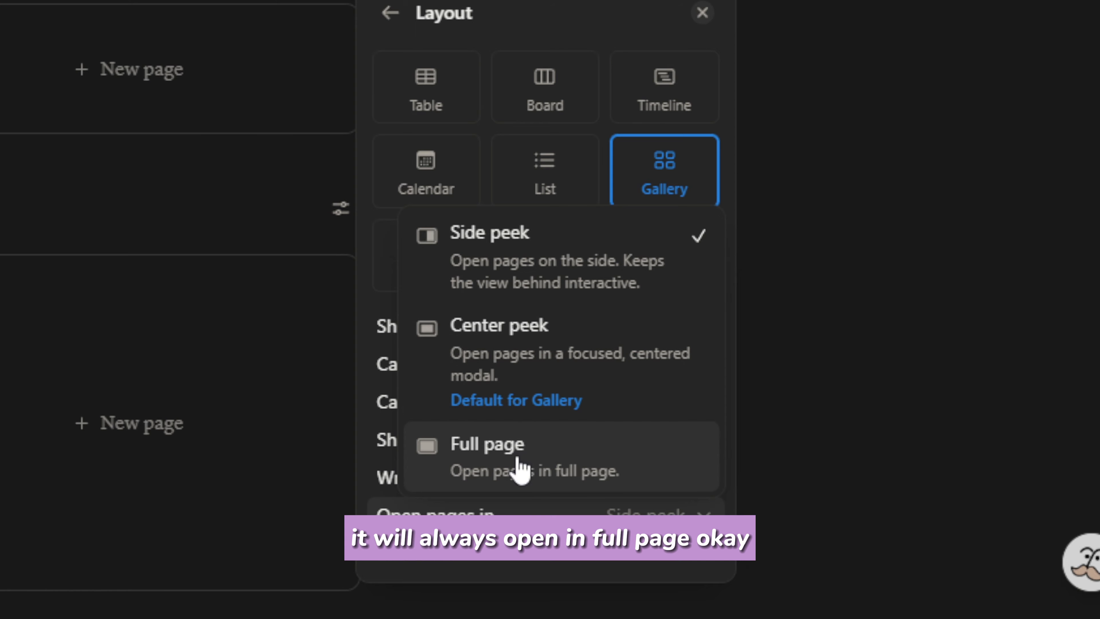
{"action": "left_click", "coordinate": [522, 512]}
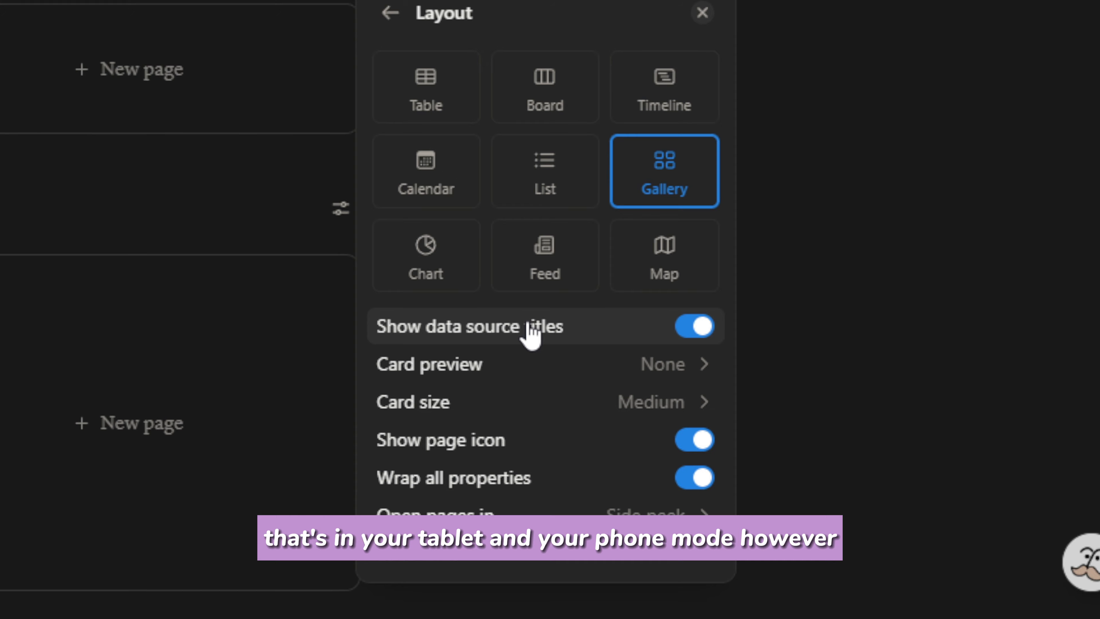
{"action": "left_click", "coordinate": [504, 515]}
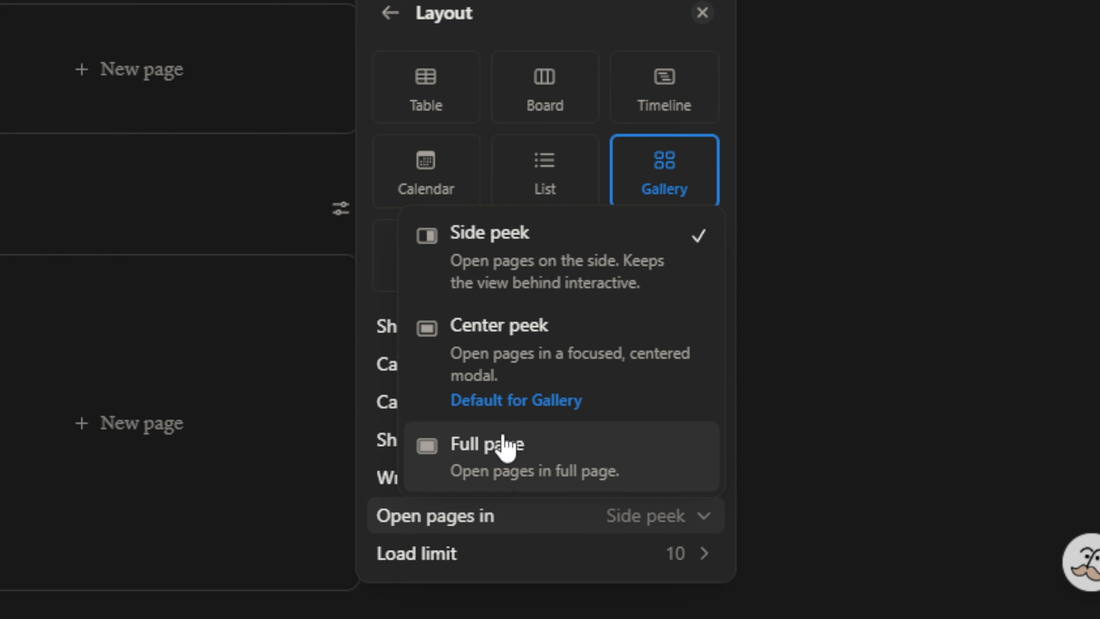
{"action": "left_click", "coordinate": [498, 511]}
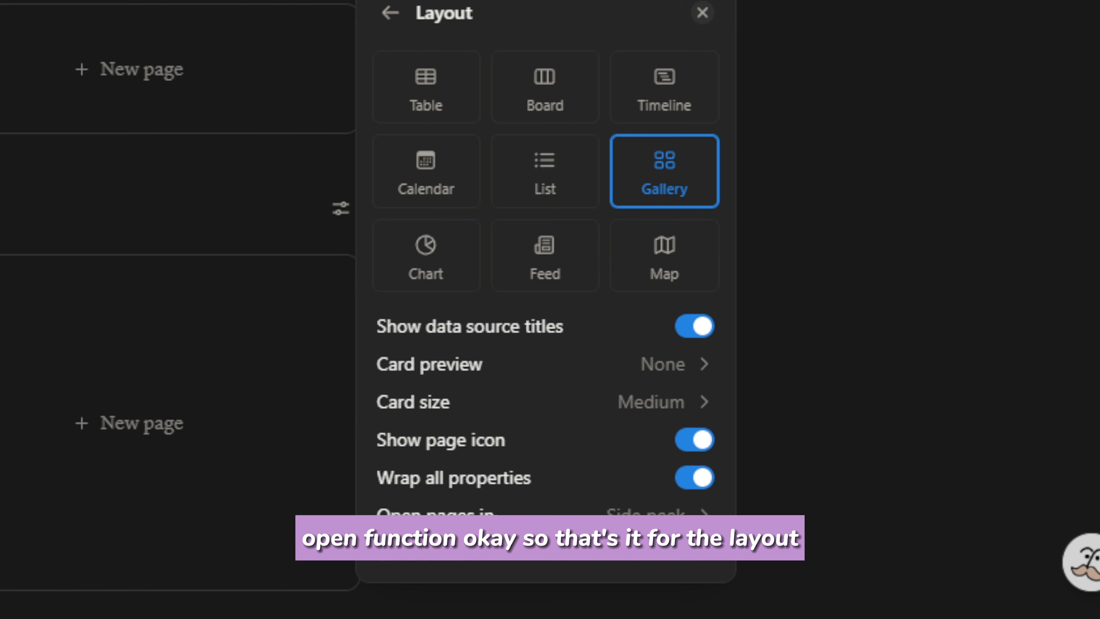
Examine the Quests view's property visibility settings, its Checkbox filter and the properties available for a new filter
{"action": "left_click", "coordinate": [391, 14]}
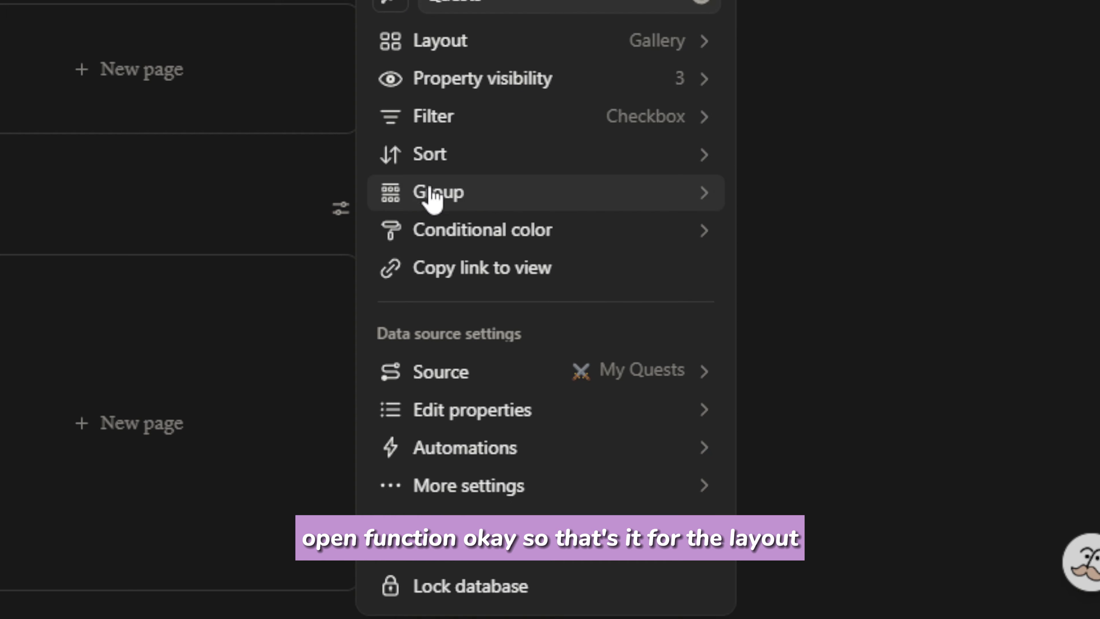
{"action": "left_click", "coordinate": [493, 78]}
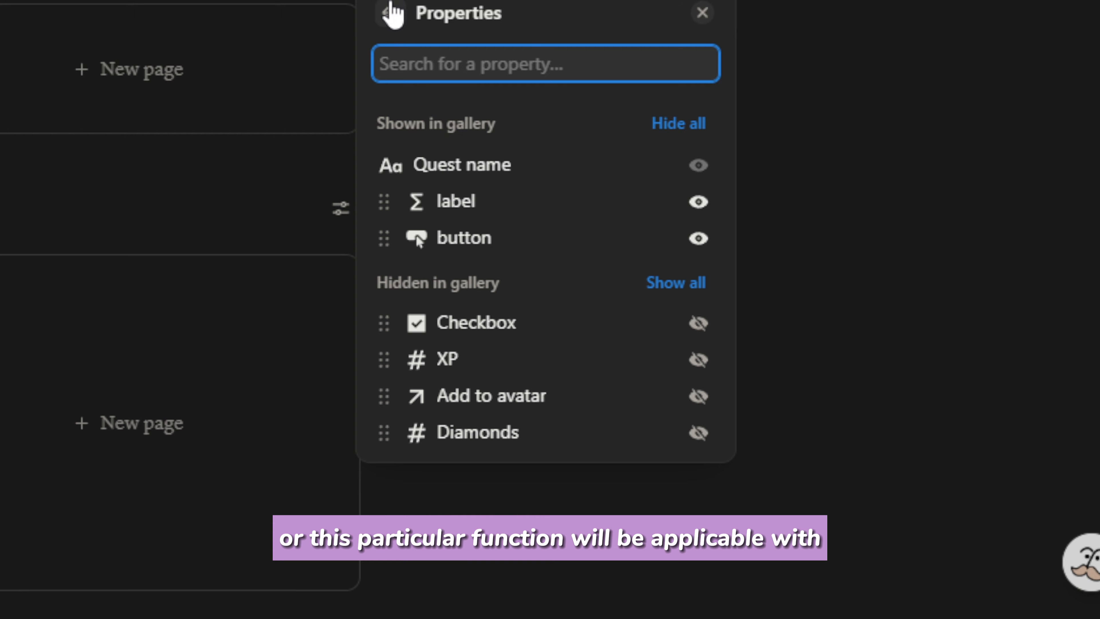
{"action": "left_click", "coordinate": [391, 13]}
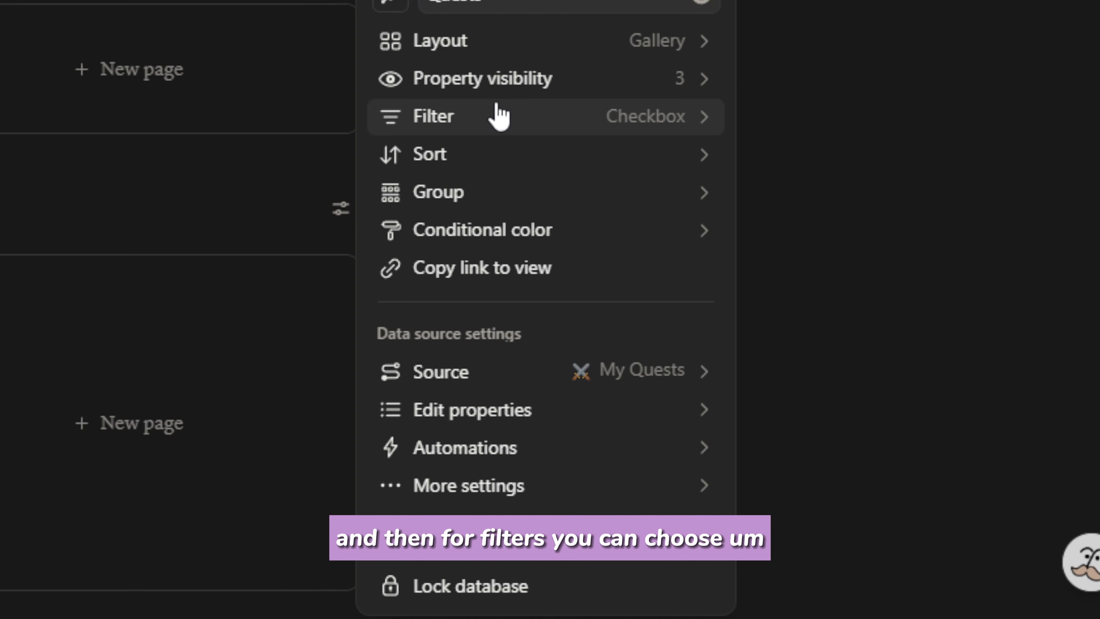
{"action": "left_click", "coordinate": [498, 117]}
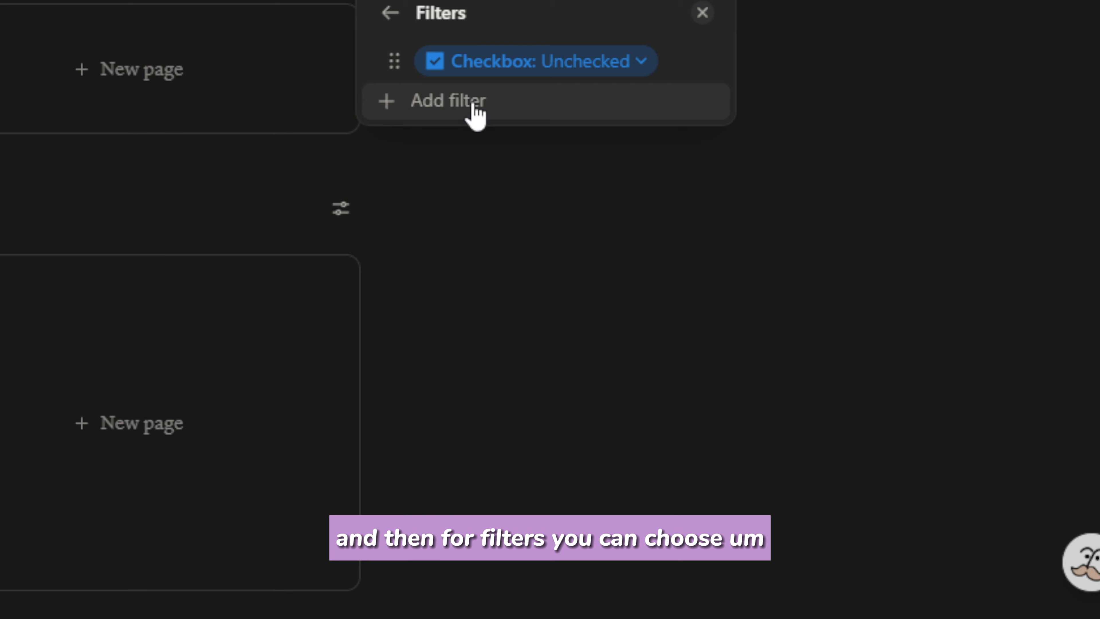
{"action": "left_click", "coordinate": [476, 113]}
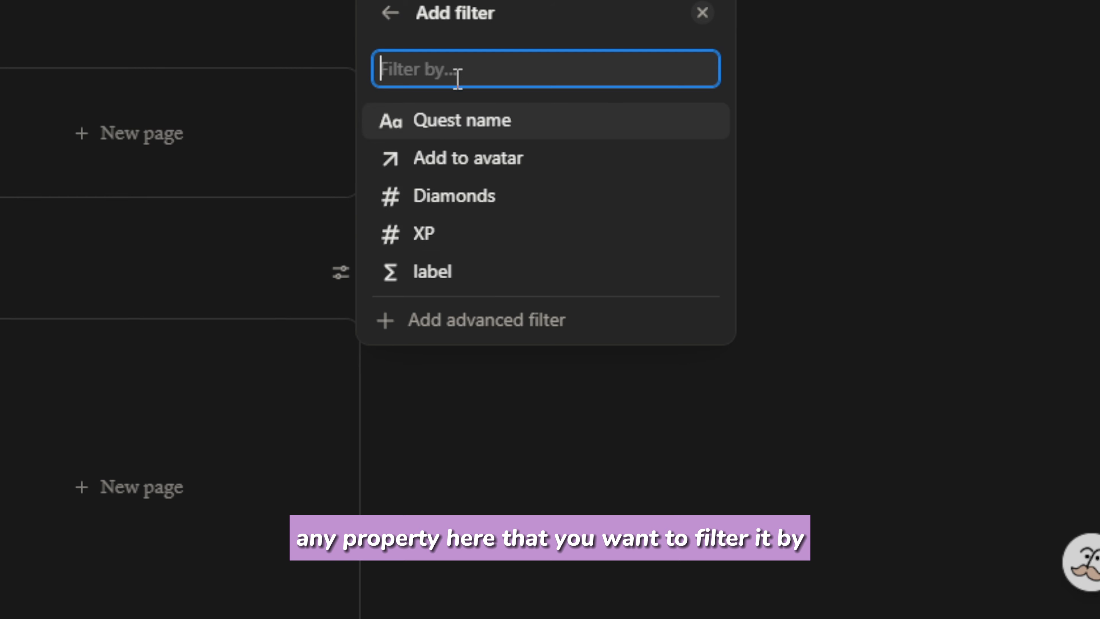
{"action": "left_click", "coordinate": [391, 14]}
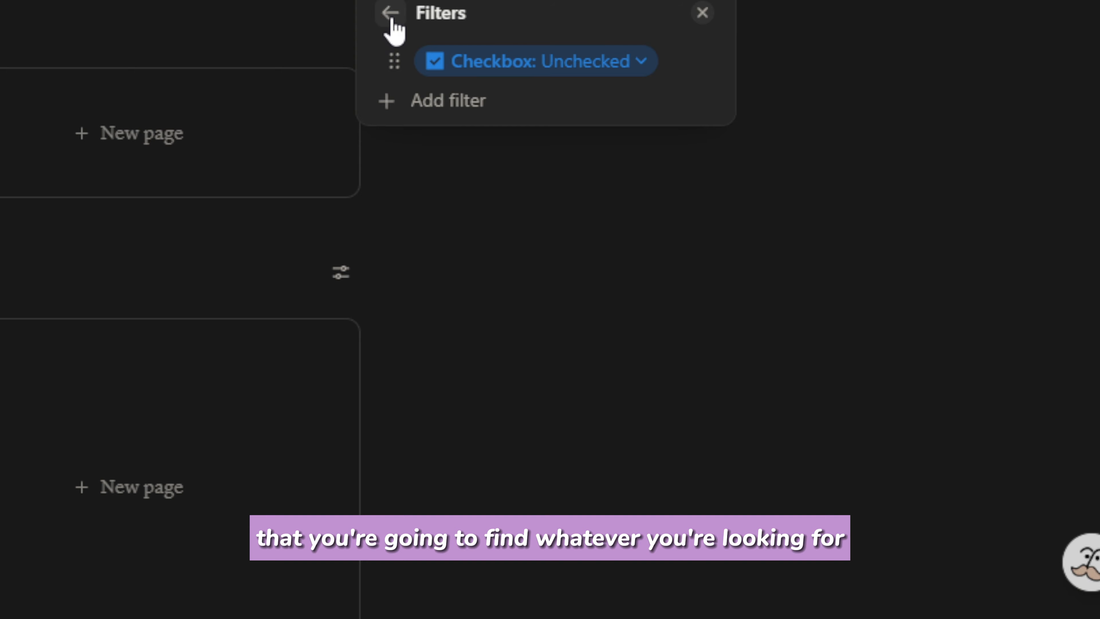
{"action": "left_click", "coordinate": [391, 15]}
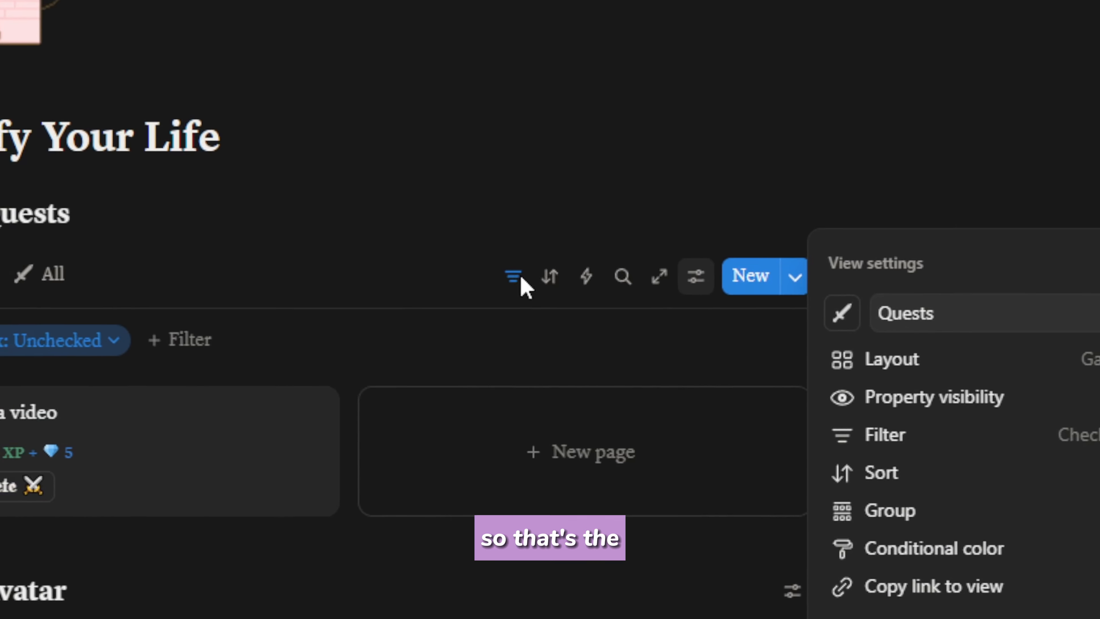
Show and hide the My Quests filter bar and examine the properties available for sorting the Quests view
{"action": "left_click", "coordinate": [522, 281]}
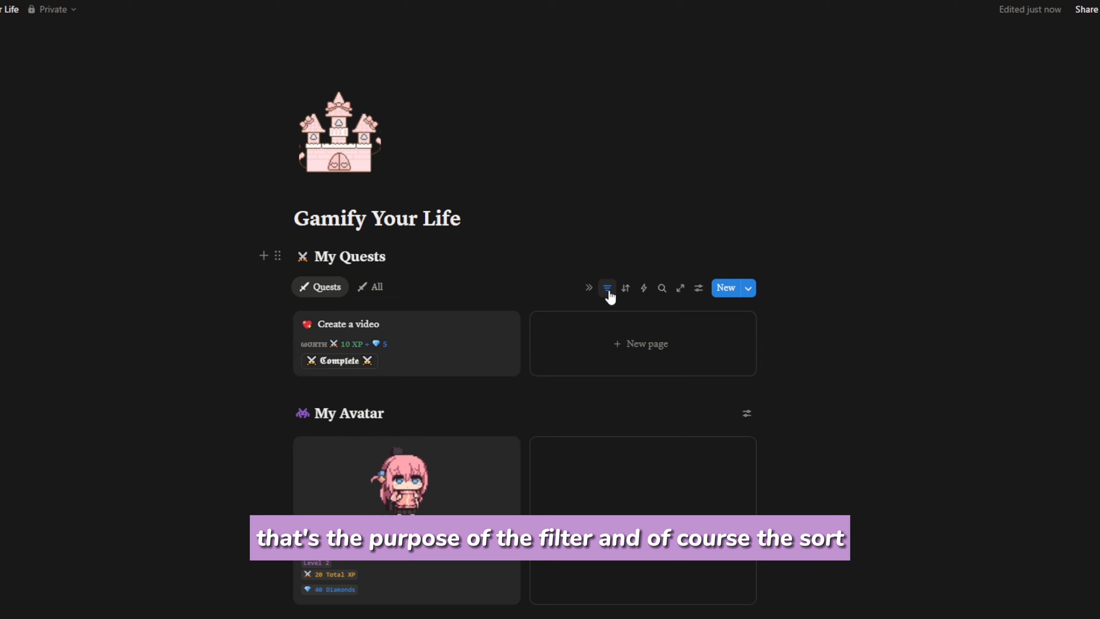
{"action": "left_click", "coordinate": [608, 289]}
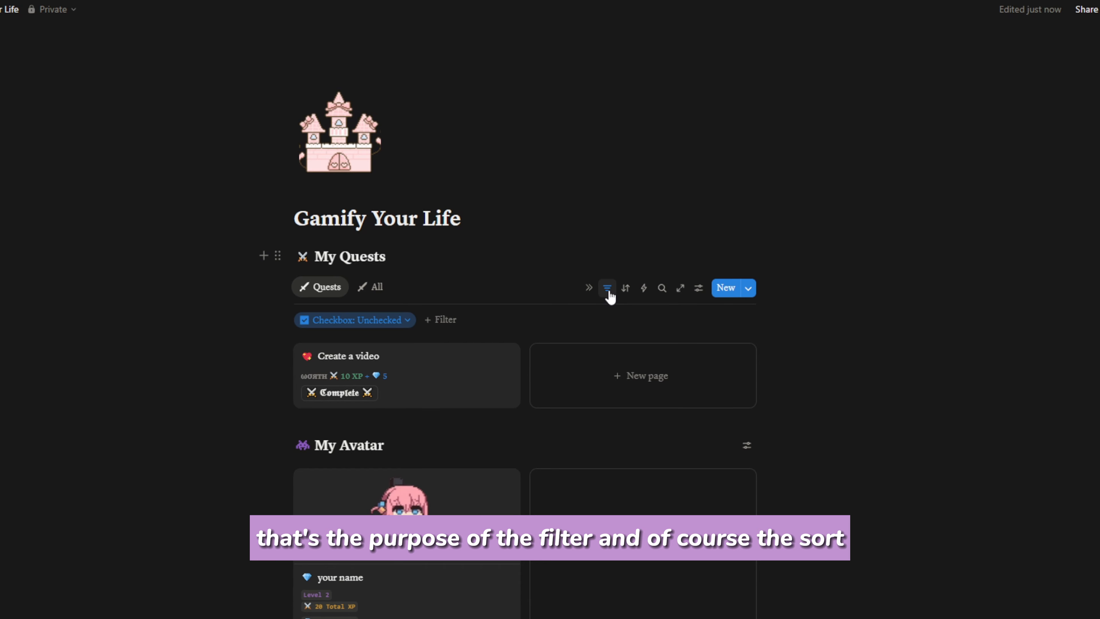
{"action": "left_click", "coordinate": [608, 289]}
{"action": "left_click", "coordinate": [624, 288]}
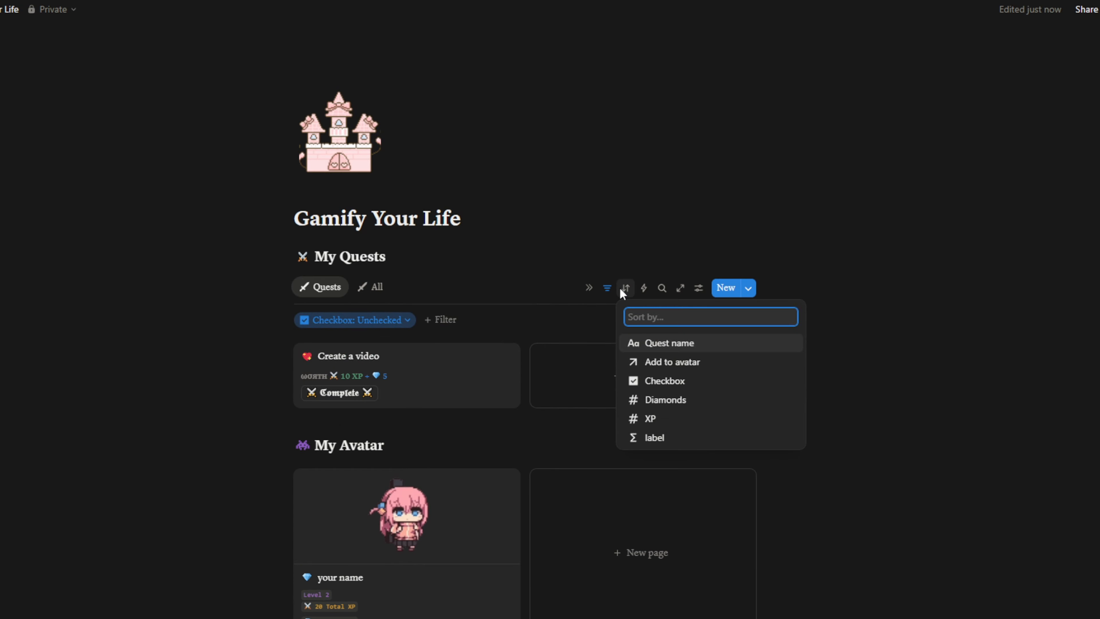
{"action": "left_click", "coordinate": [624, 290]}
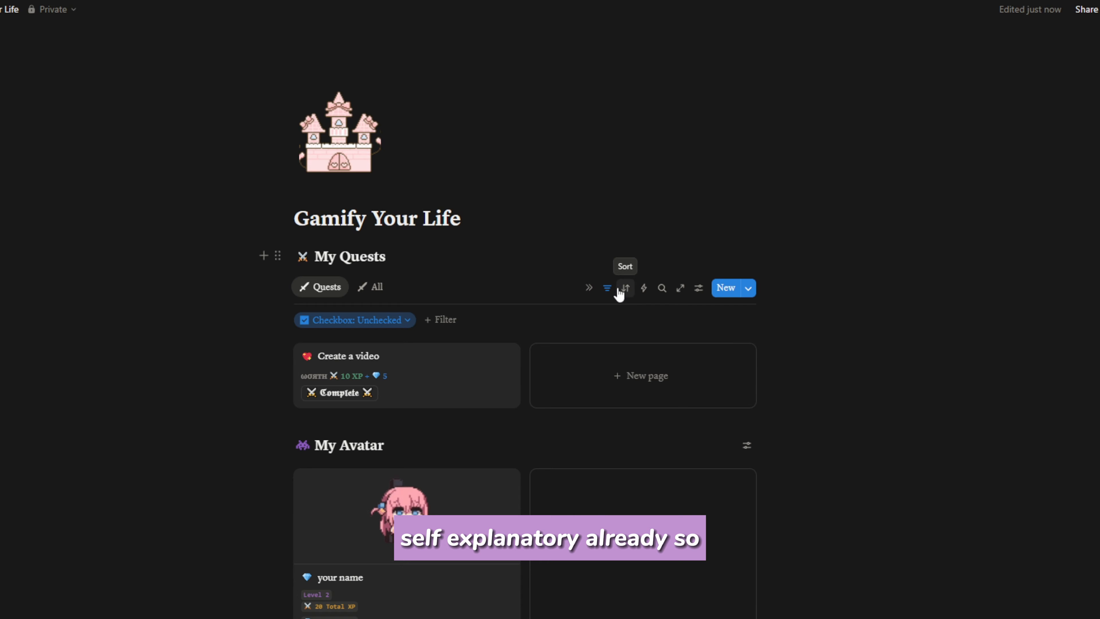
{"action": "left_click", "coordinate": [625, 289]}
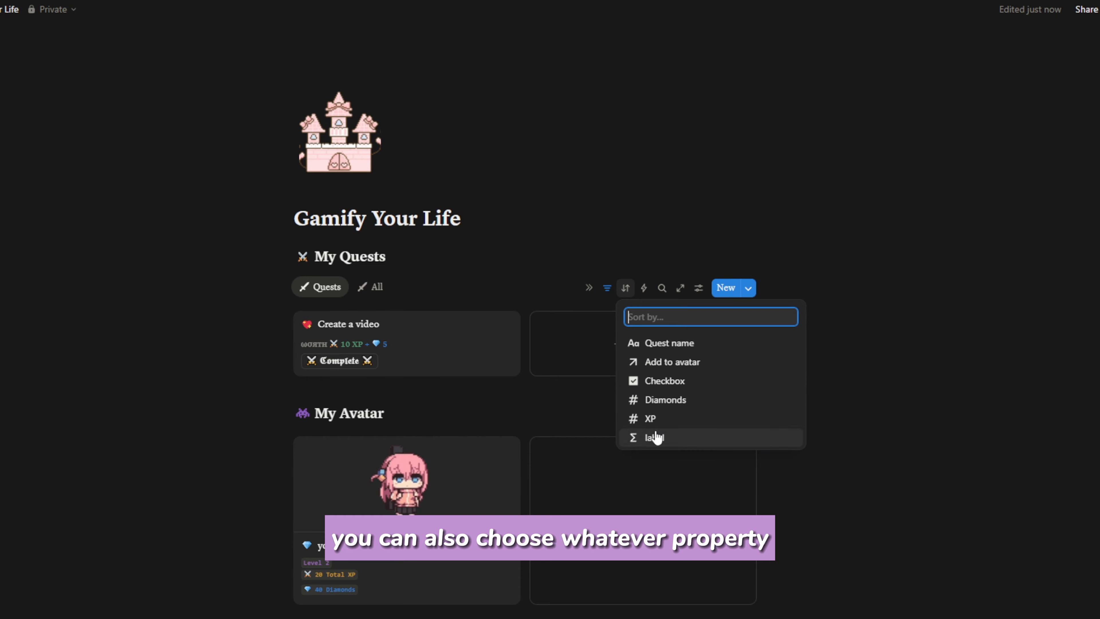
{"action": "left_click", "coordinate": [627, 290]}
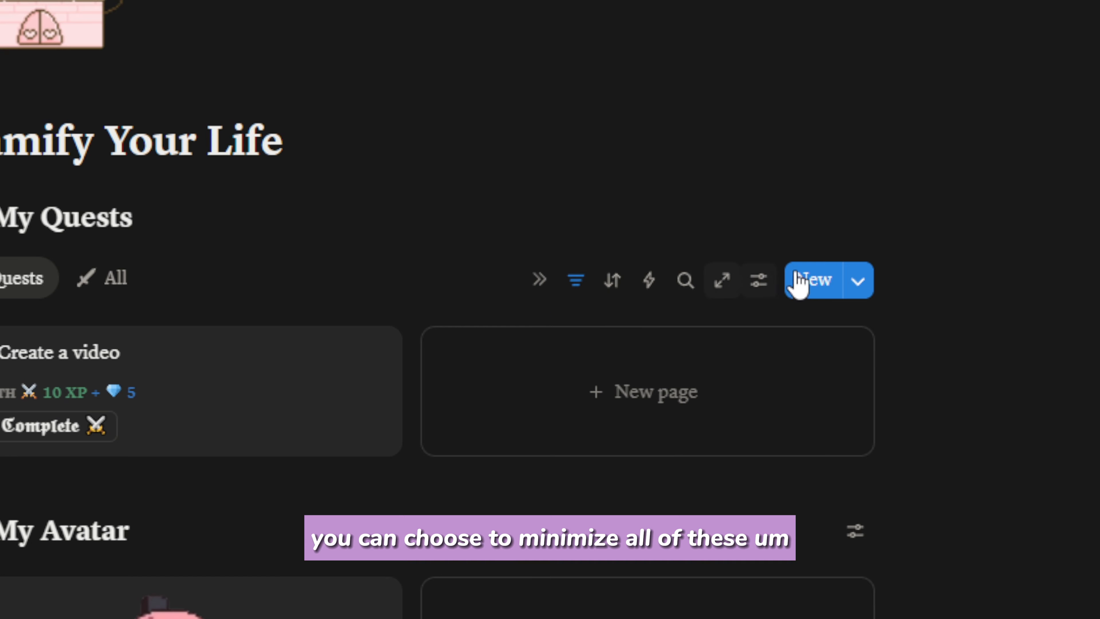
Collapse the row of filter, sort and search controls above the My Quests gallery
{"action": "left_click", "coordinate": [540, 281]}
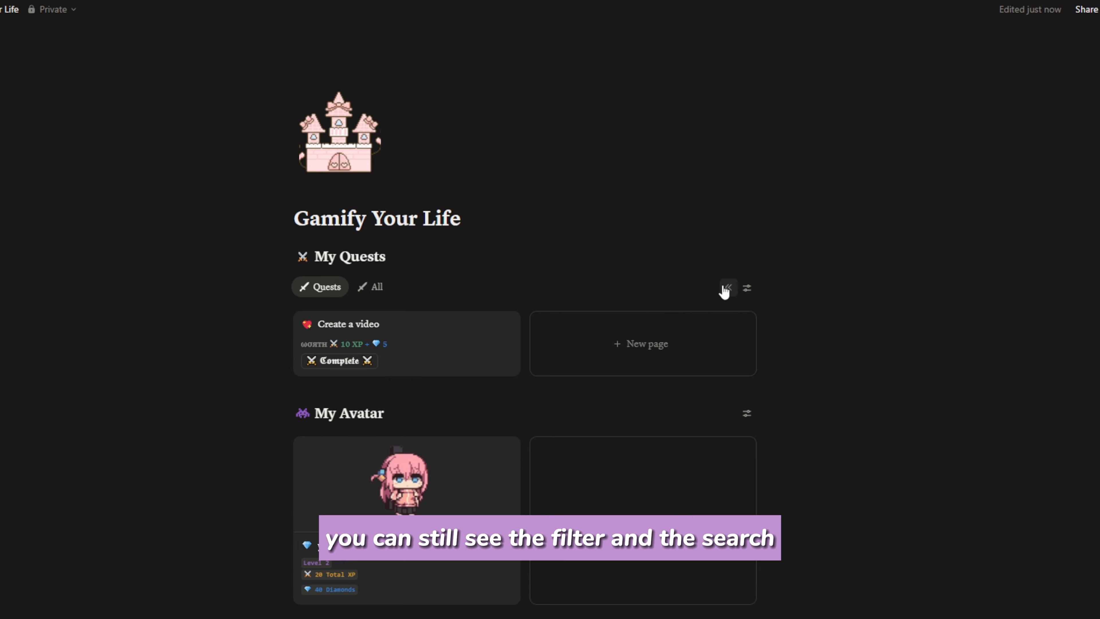
{"action": "left_click", "coordinate": [724, 288]}
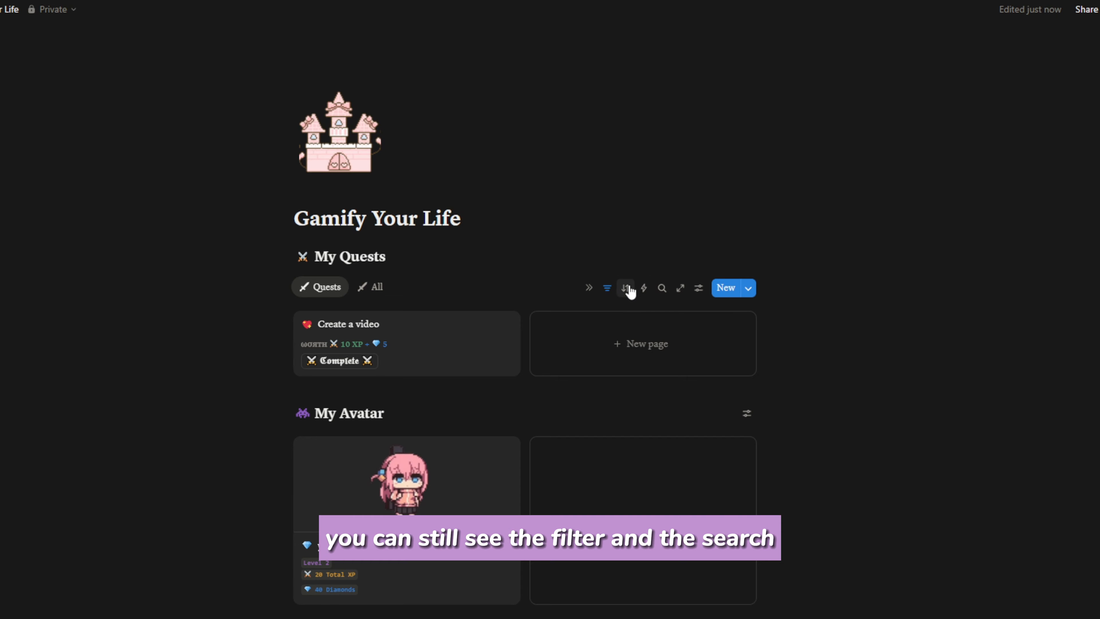
{"action": "left_click", "coordinate": [590, 290]}
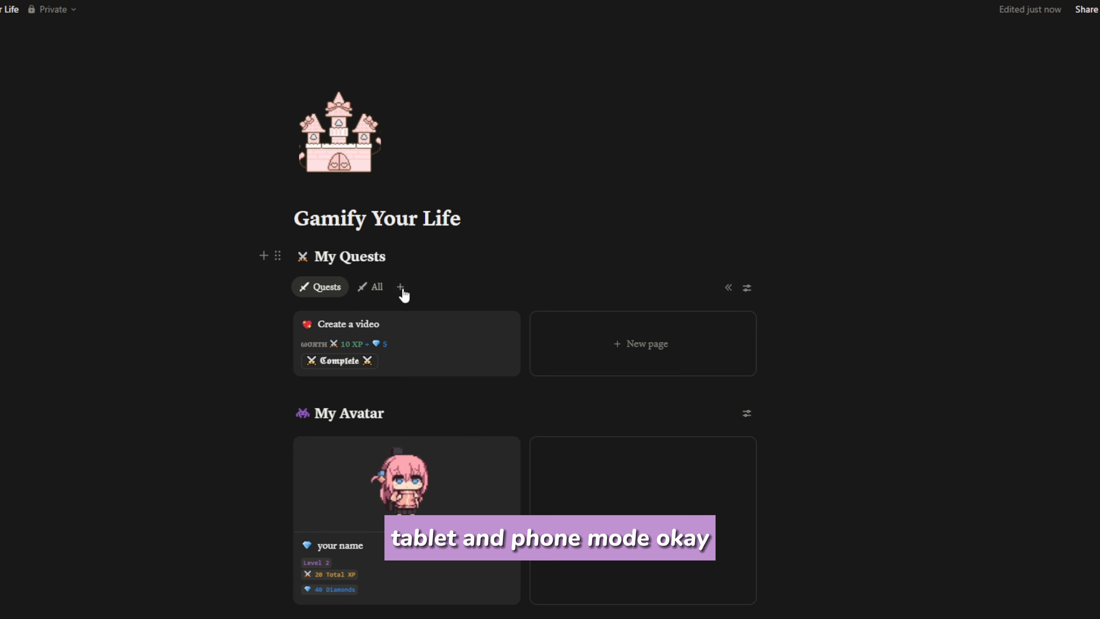
Open the Create a video quest and examine the XP, Diamonds and button properties in its Fill these in section
{"action": "left_click", "coordinate": [425, 334]}
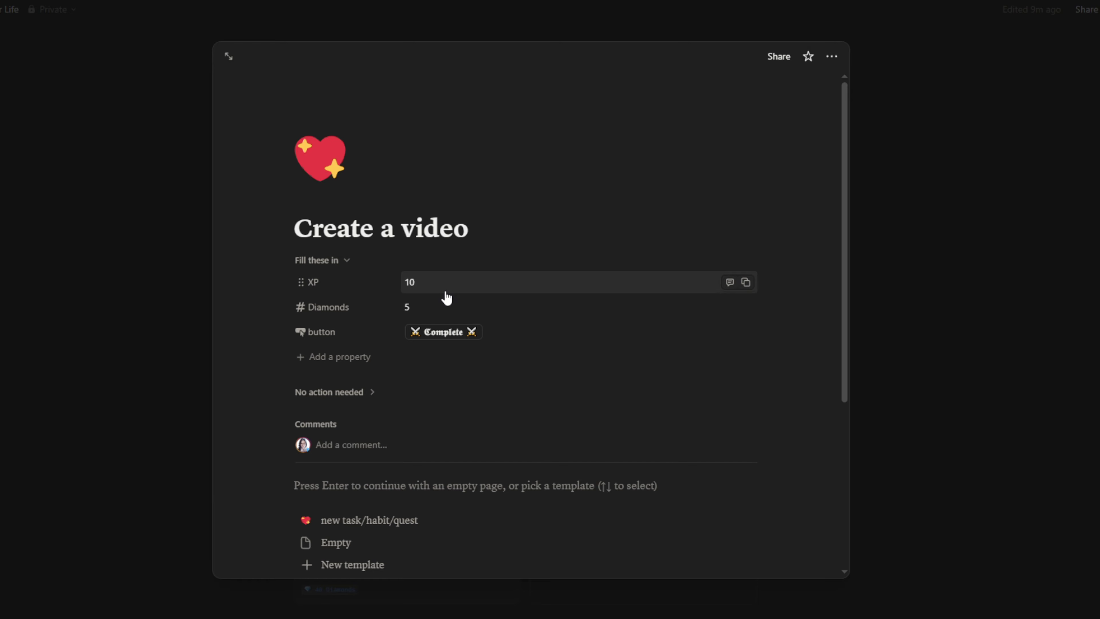
{"action": "left_click", "coordinate": [342, 266]}
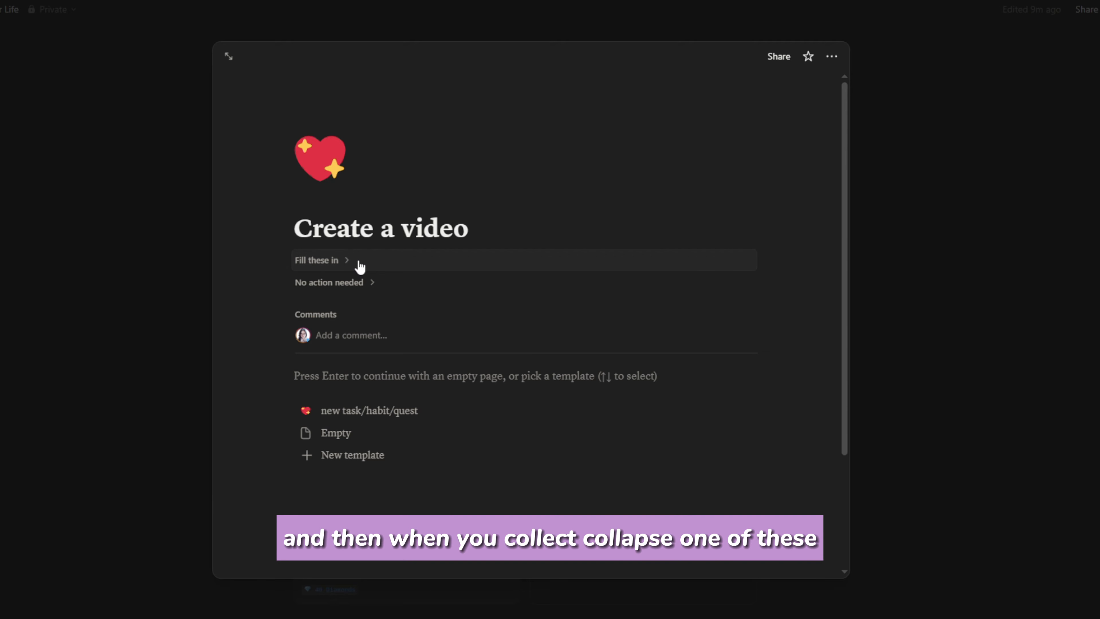
{"action": "left_click", "coordinate": [360, 266]}
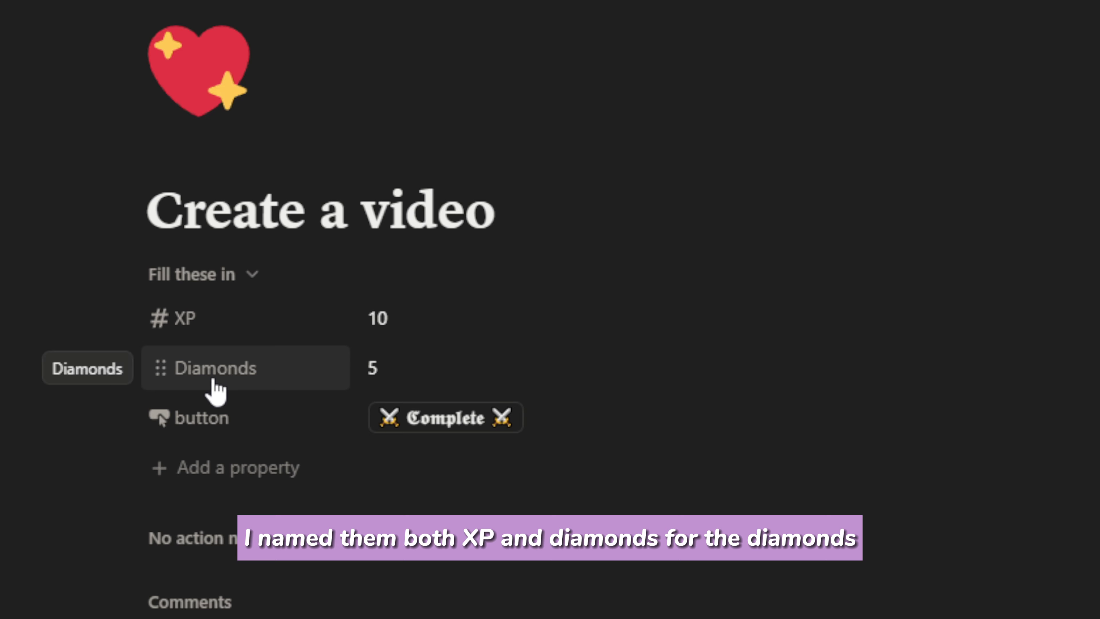
{"action": "left_click", "coordinate": [226, 382]}
{"action": "left_click", "coordinate": [241, 385]}
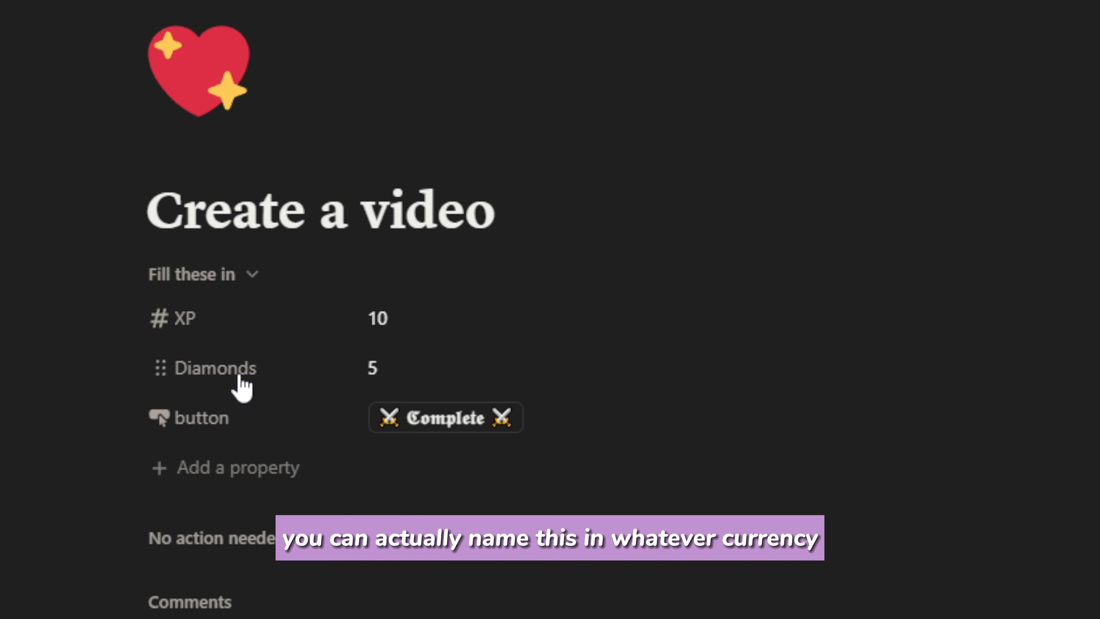
{"action": "left_click", "coordinate": [276, 375]}
{"action": "left_click", "coordinate": [273, 365]}
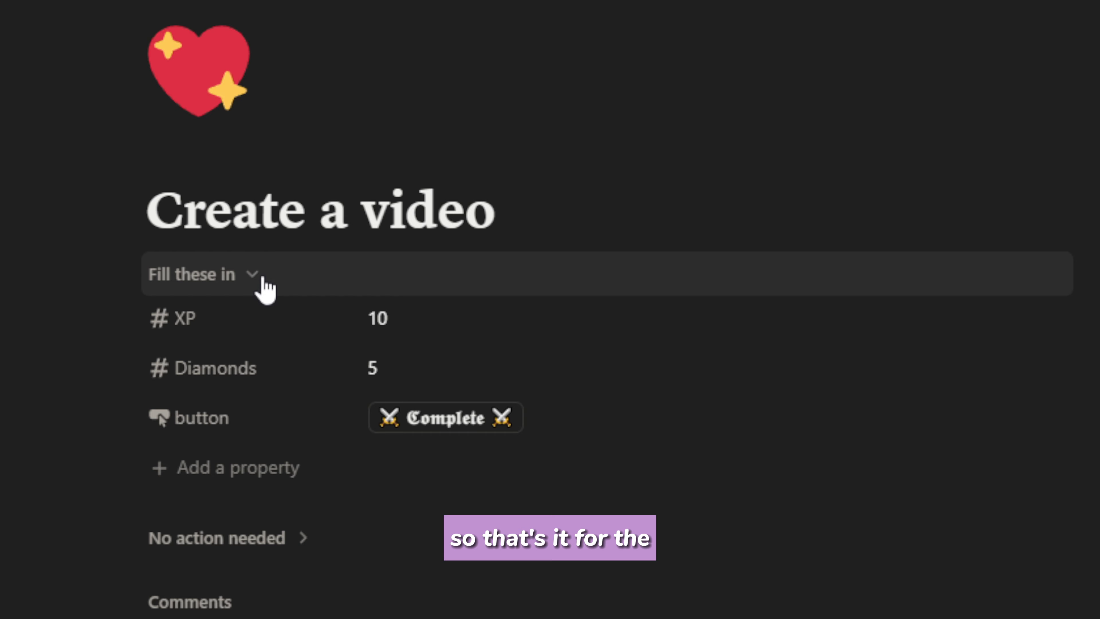
Collapse the Fill these in section and open the formula of the label property under No action needed
{"action": "left_click", "coordinate": [224, 277]}
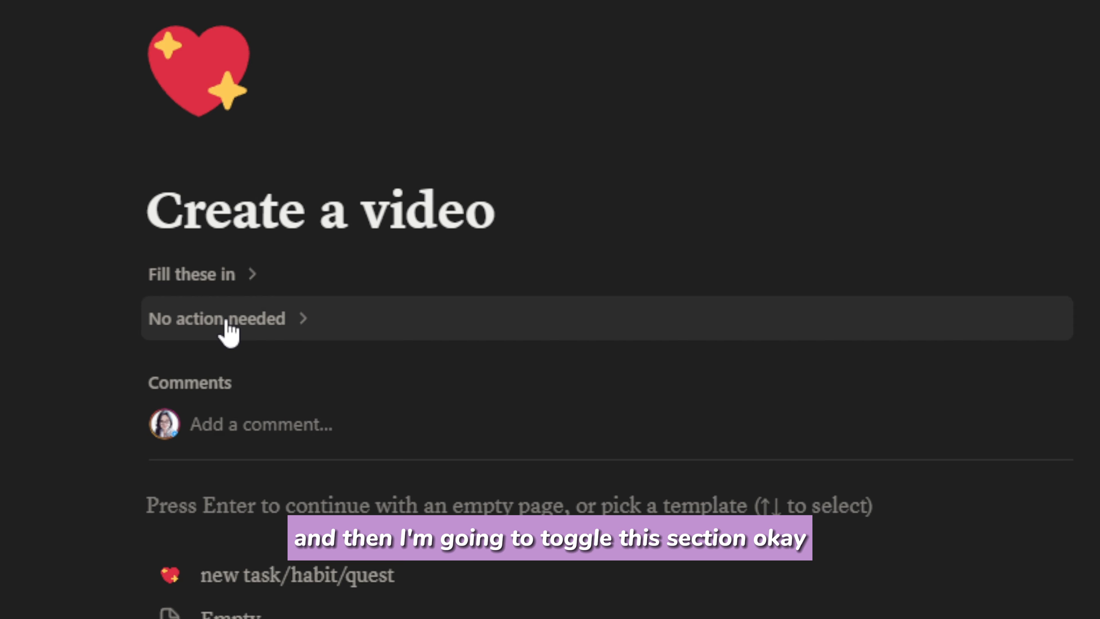
{"action": "left_click", "coordinate": [230, 322]}
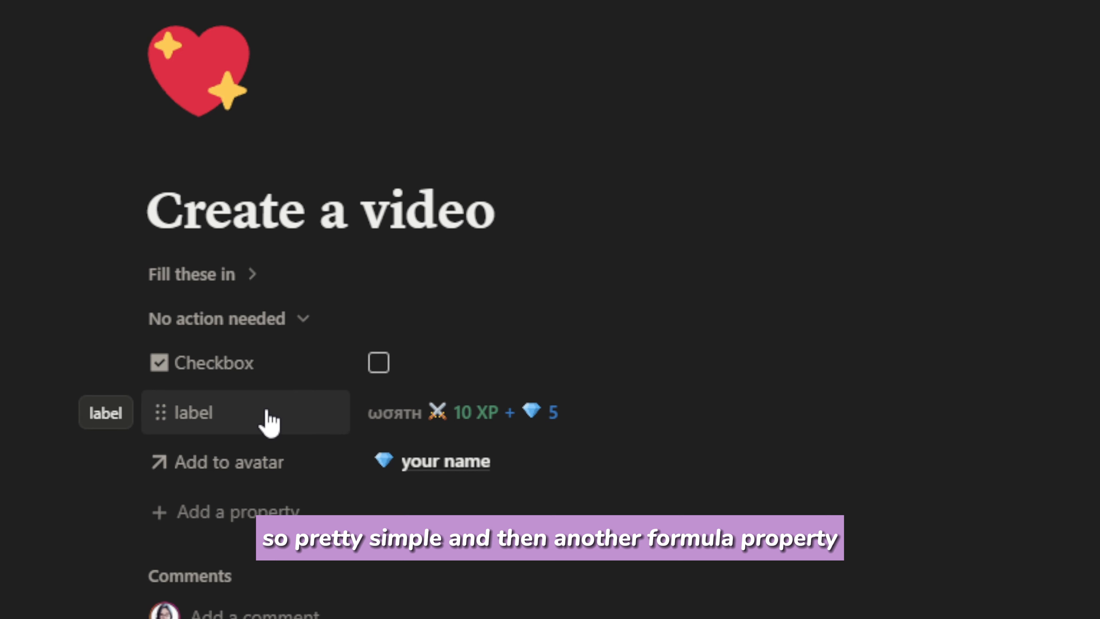
{"action": "left_click", "coordinate": [469, 429]}
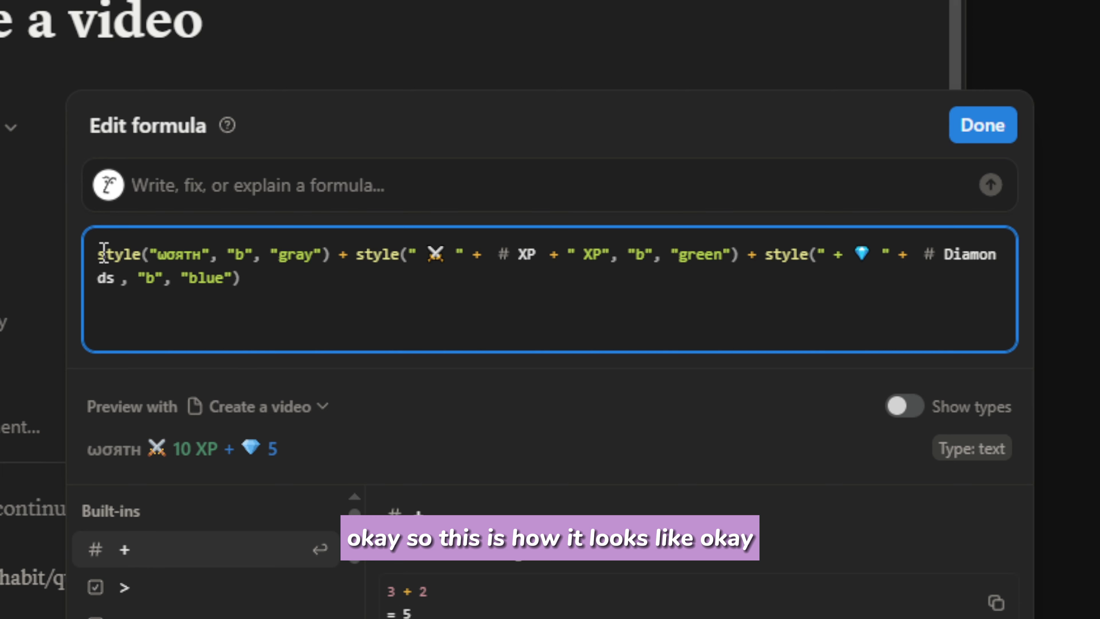
Split the label formula over three lines, starting a new line before the XP and the Diamonds style() terms
{"action": "left_click_drag", "start_coordinate": [103, 252], "coordinate": [255, 270]}
{"action": "left_click", "coordinate": [256, 271]}
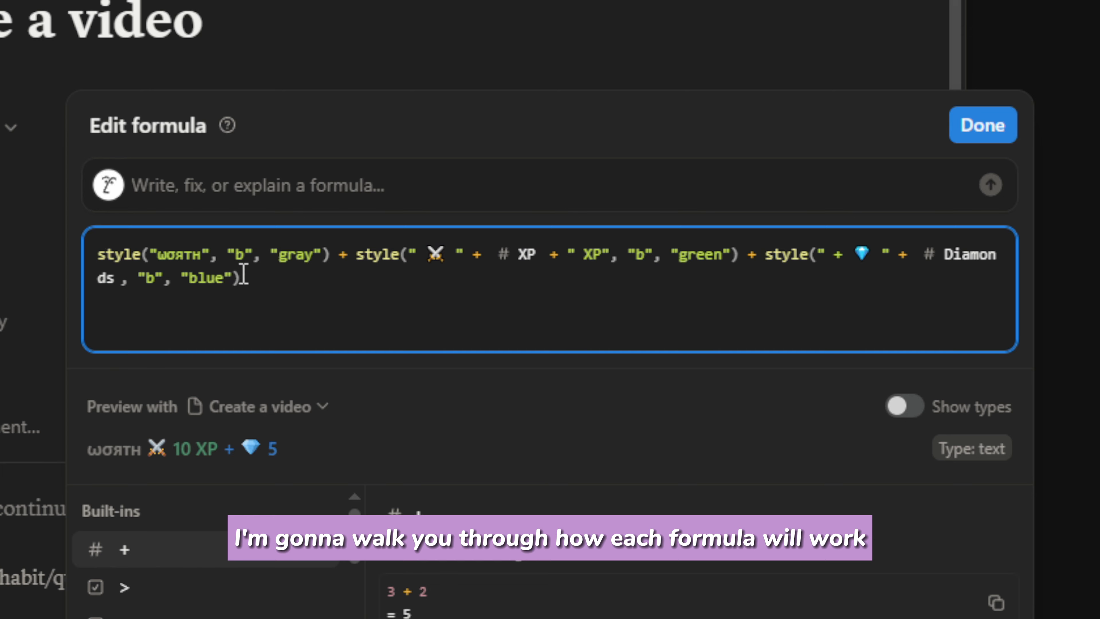
{"action": "left_click", "coordinate": [341, 254]}
{"action": "left_click", "coordinate": [611, 326]}
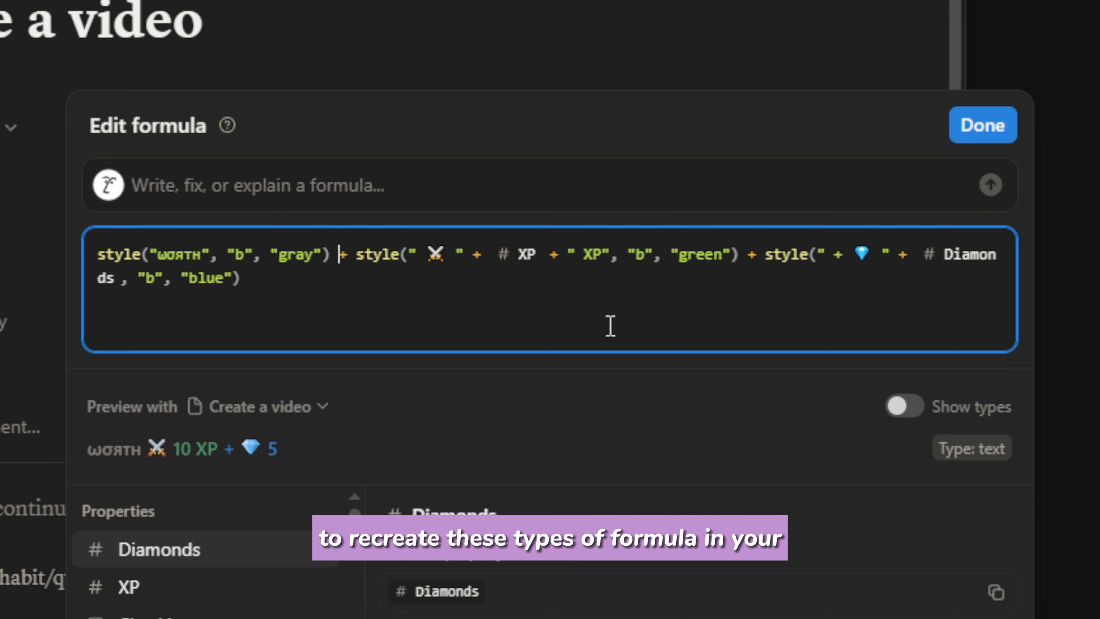
{"action": "key", "text": "shift+Return"}
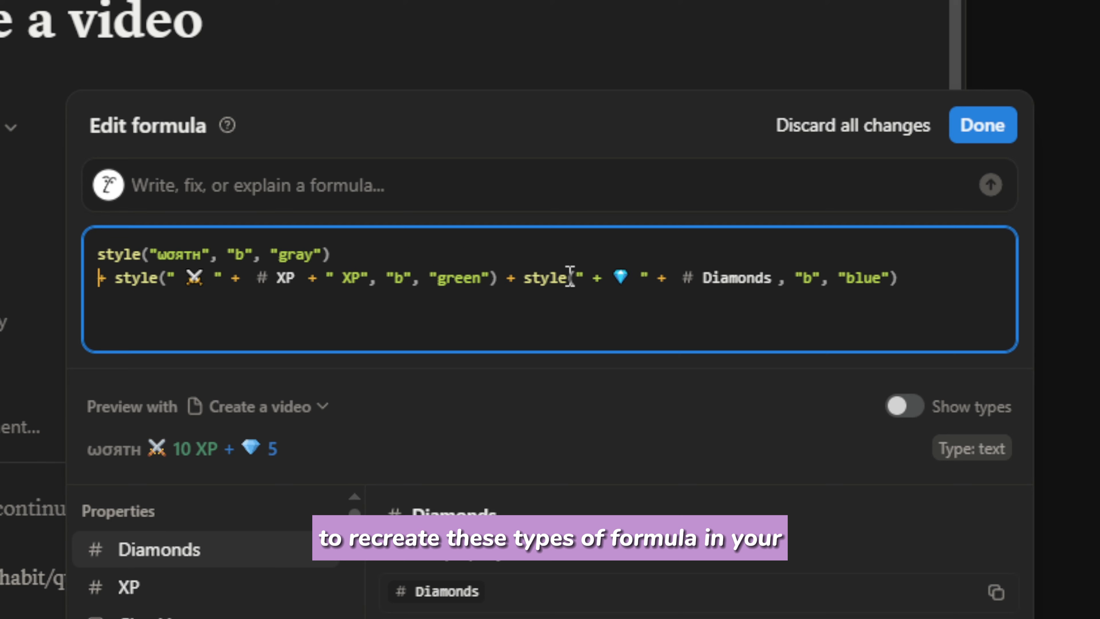
{"action": "left_click", "coordinate": [509, 278]}
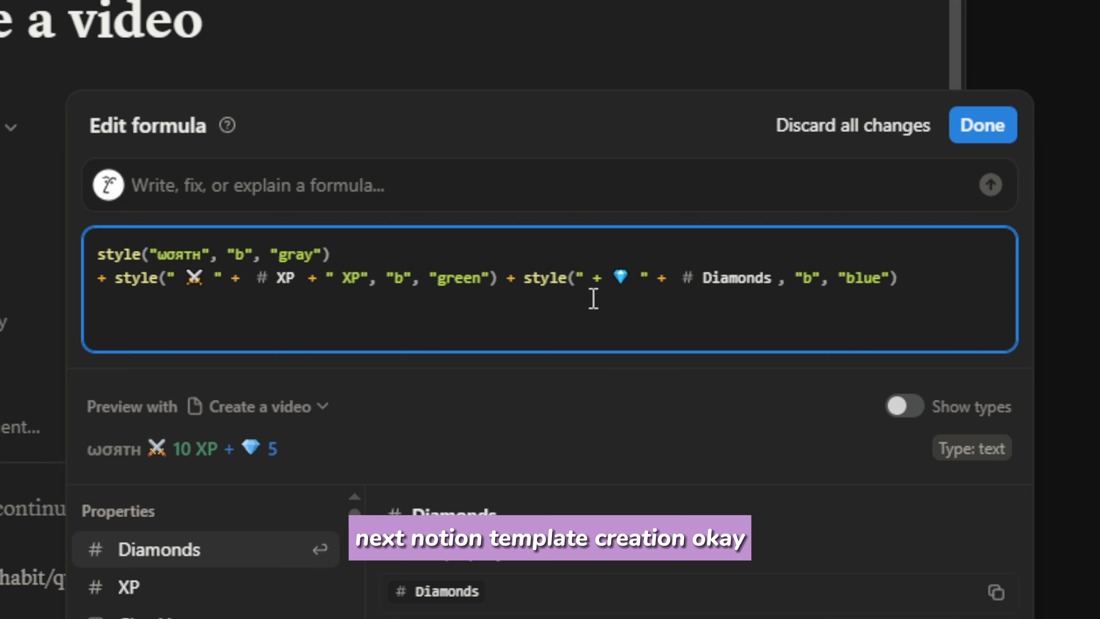
{"action": "key", "text": "shift+Return"}
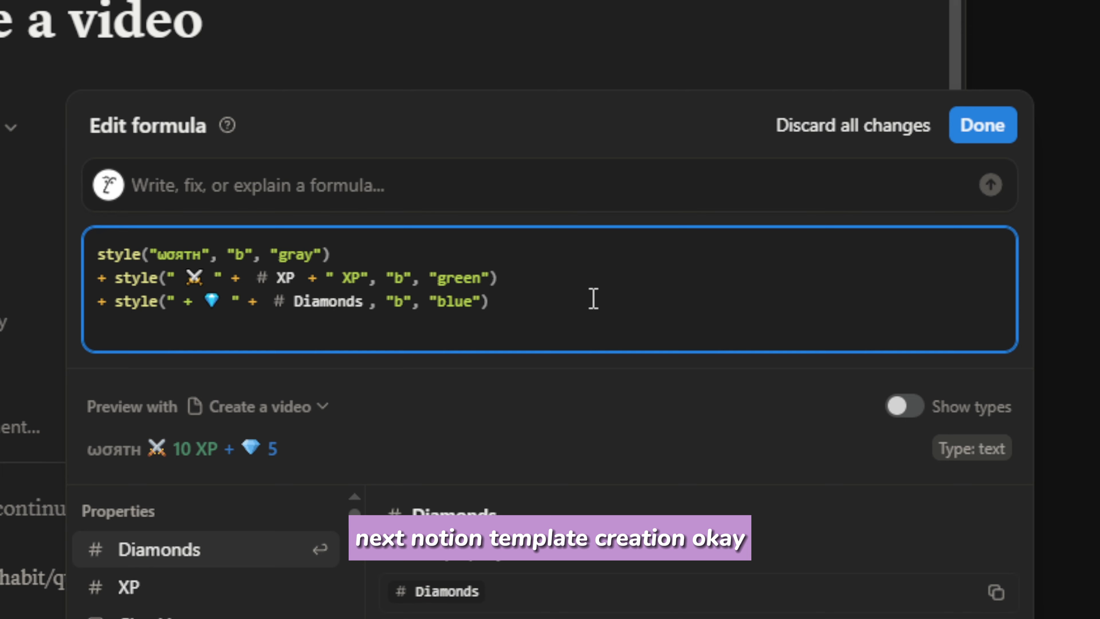
Examine the first style() term of the label formula, its quoted text and the commas separating its arguments
{"action": "left_click", "coordinate": [568, 301]}
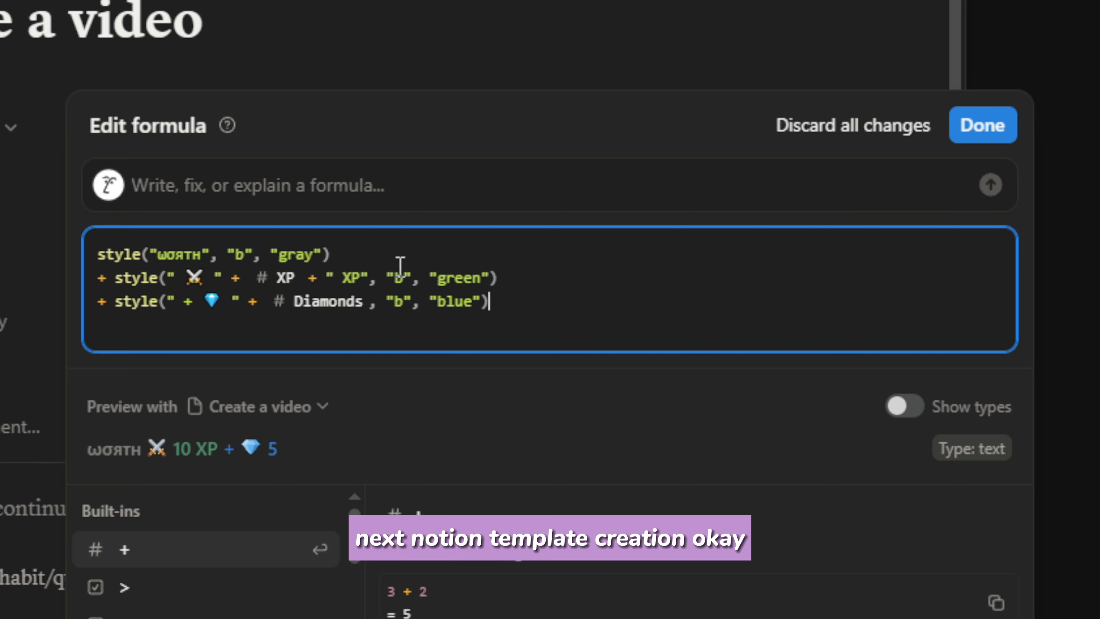
{"action": "left_click", "coordinate": [365, 255]}
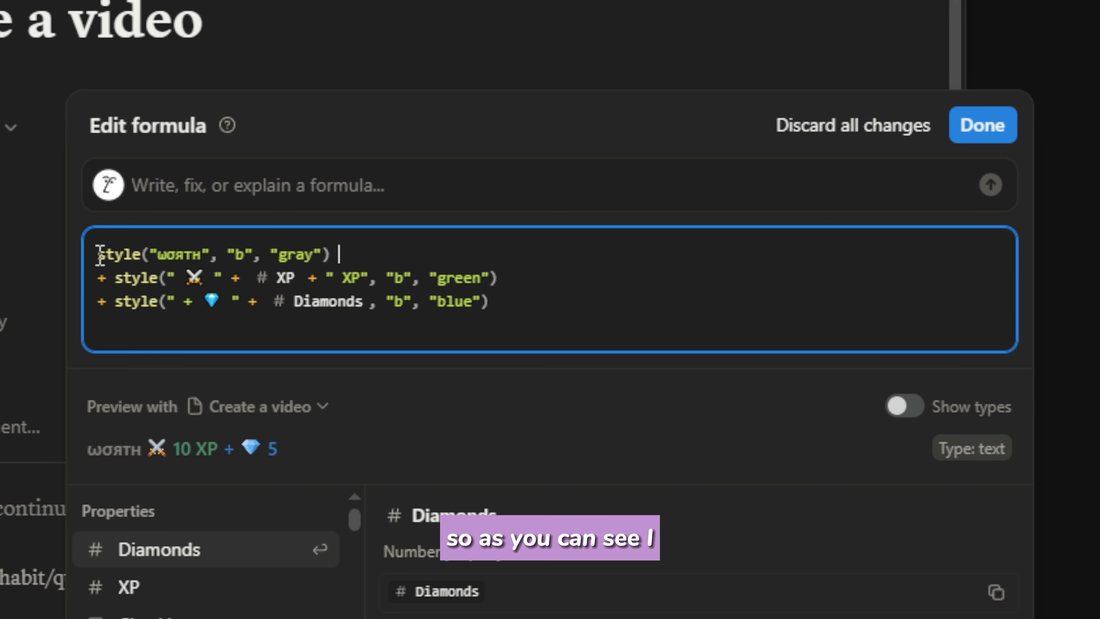
{"action": "left_click_drag", "start_coordinate": [103, 255], "coordinate": [329, 246]}
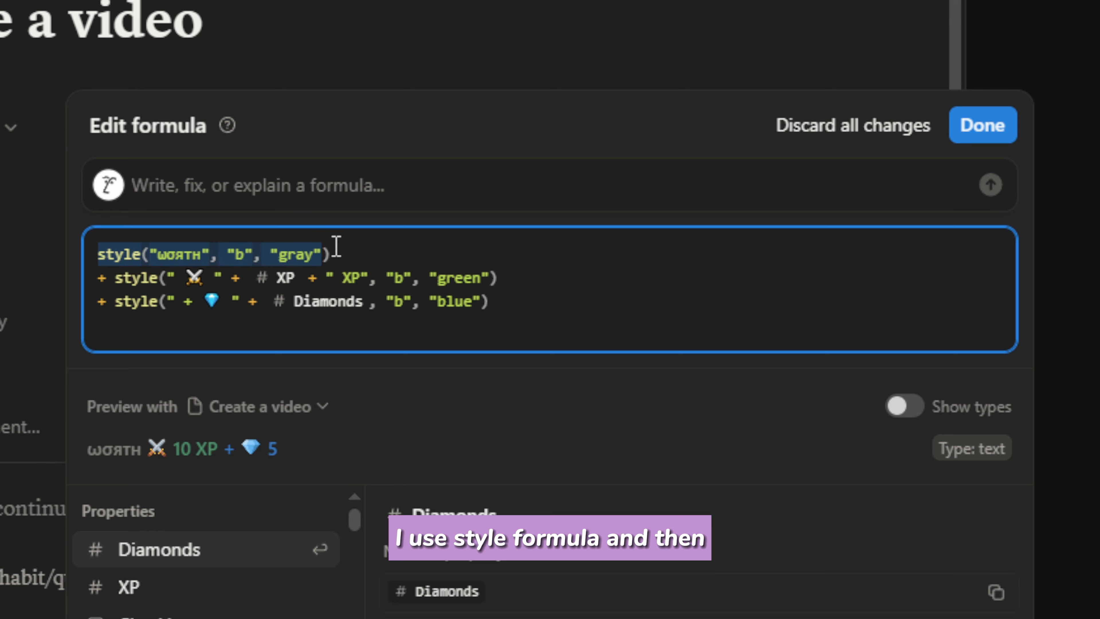
{"action": "left_click", "coordinate": [334, 246]}
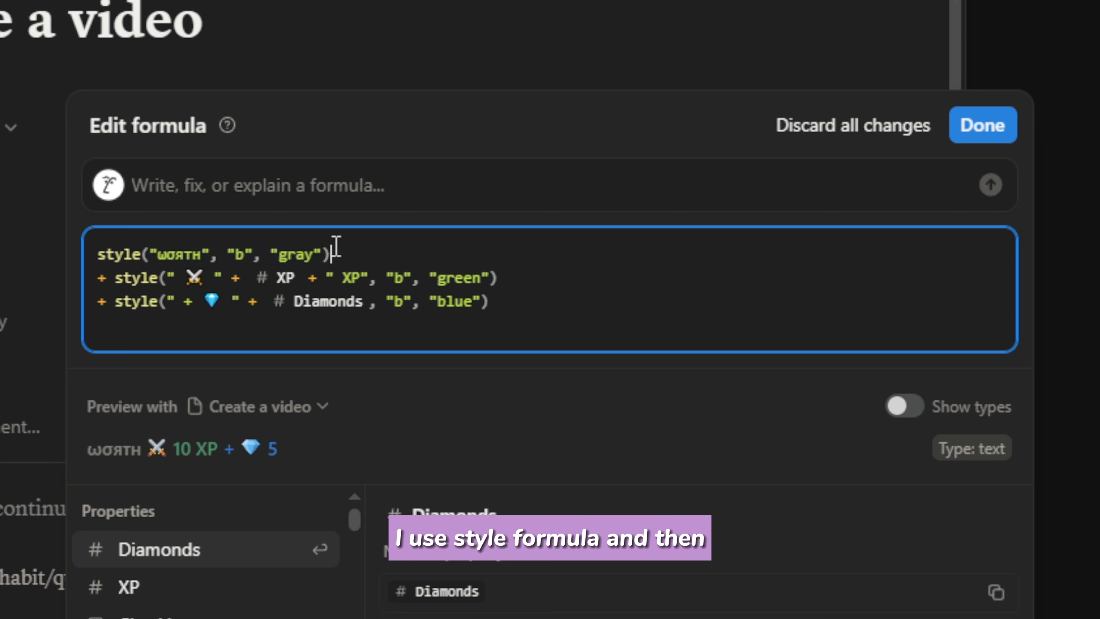
{"action": "left_click", "coordinate": [210, 254]}
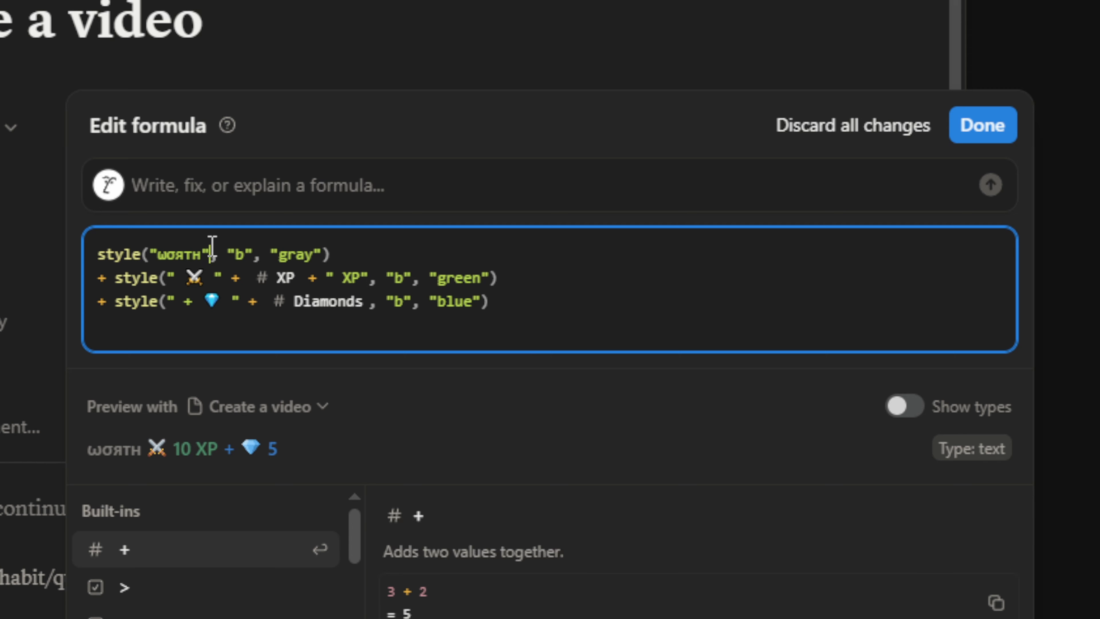
{"action": "left_click", "coordinate": [158, 255]}
{"action": "double_click", "coordinate": [189, 254]}
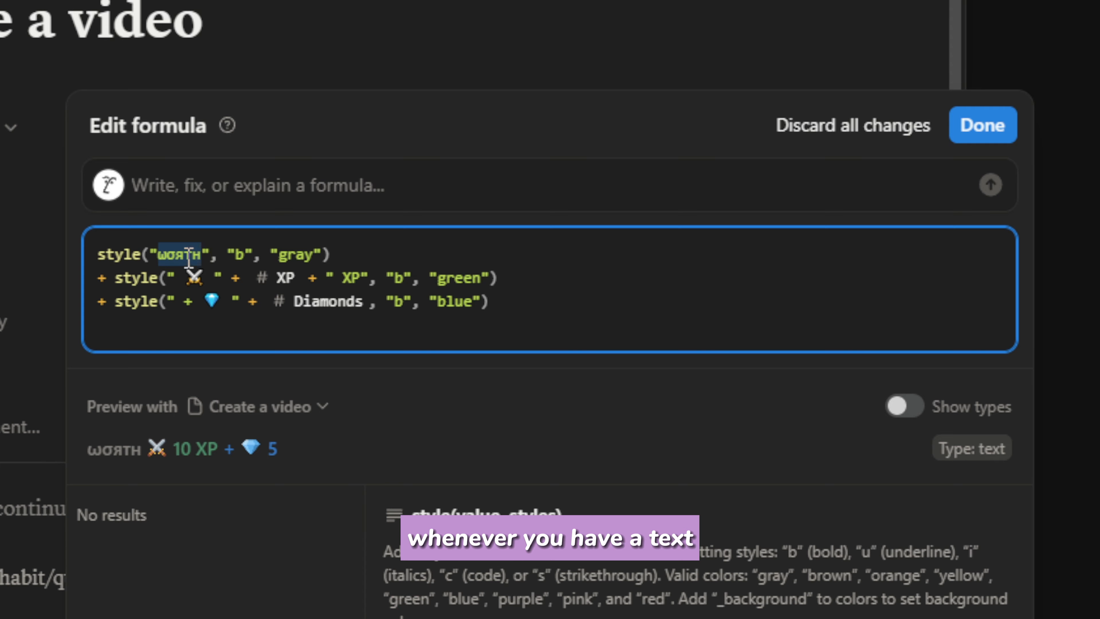
{"action": "left_click", "coordinate": [213, 256]}
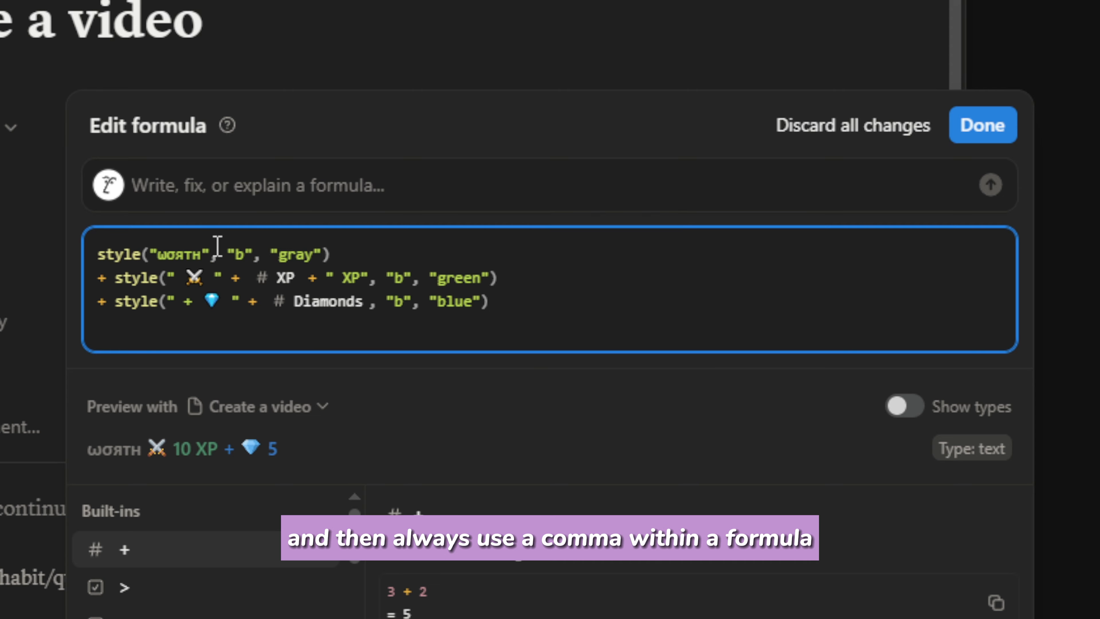
{"action": "left_click", "coordinate": [219, 253]}
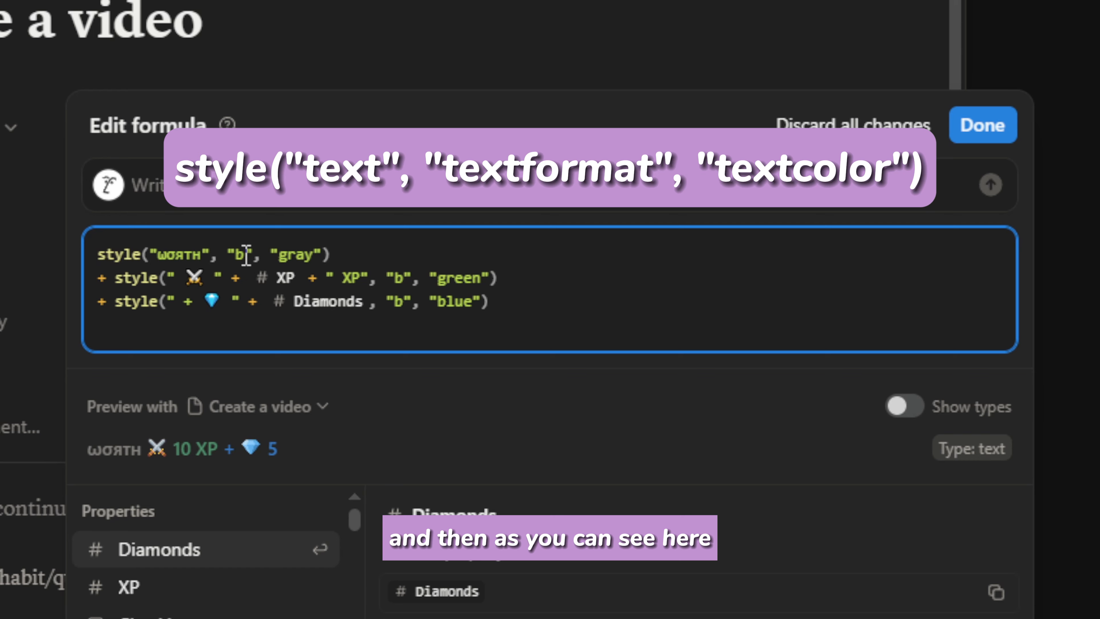
Examine the format and color arguments of the first style() term and the valid options in the function's description
{"action": "left_click", "coordinate": [246, 255]}
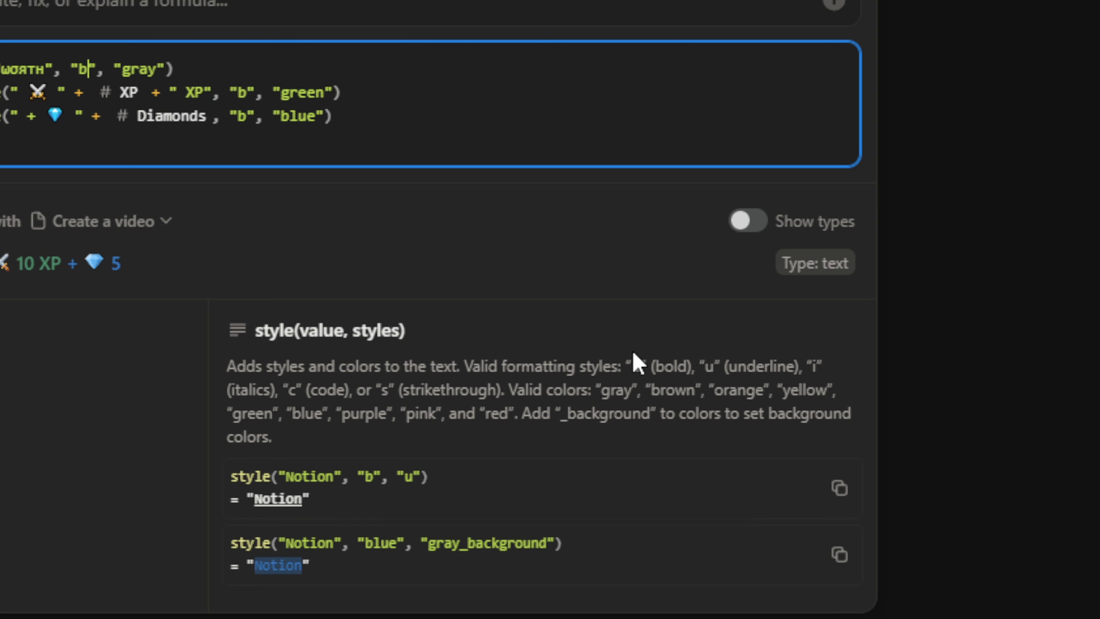
{"action": "left_click_drag", "start_coordinate": [634, 367], "coordinate": [667, 371]}
{"action": "left_click", "coordinate": [674, 371]}
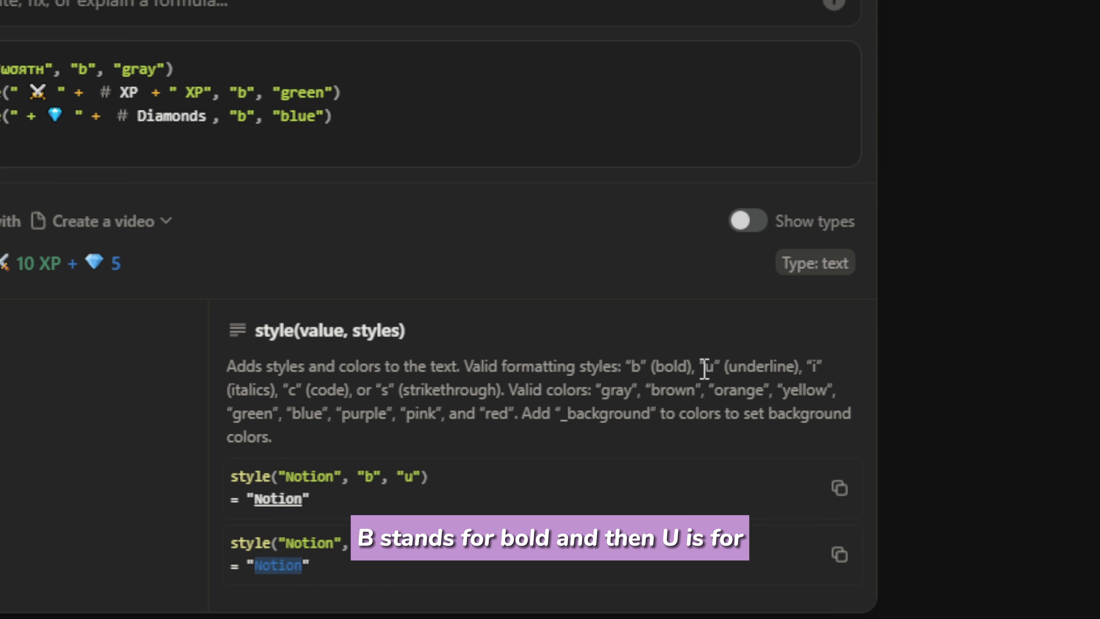
{"action": "left_click", "coordinate": [717, 381]}
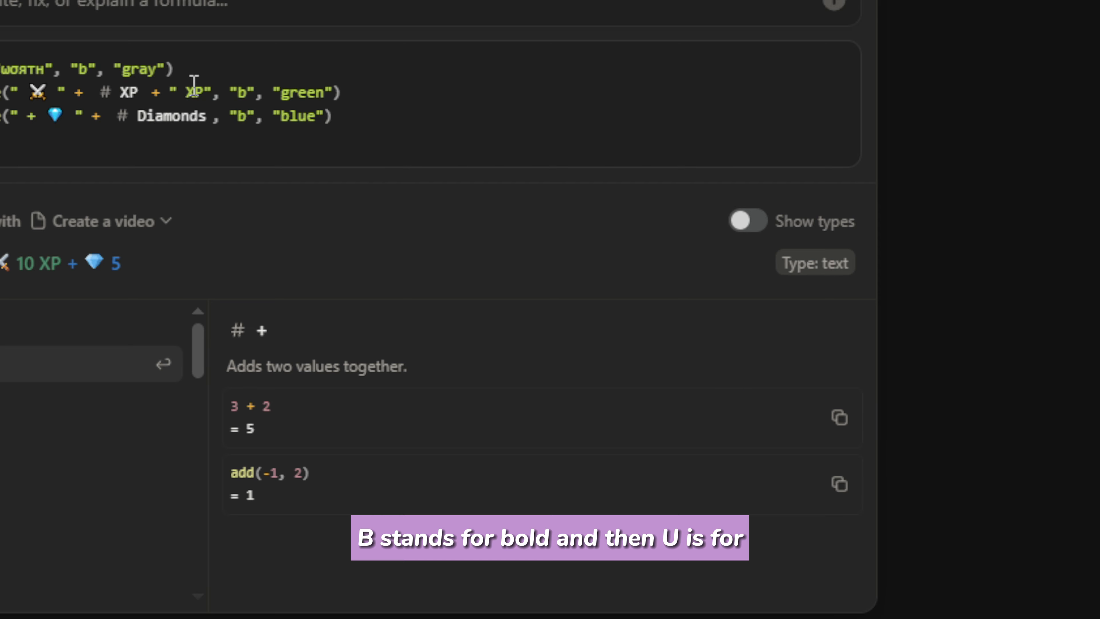
{"action": "left_click", "coordinate": [88, 67]}
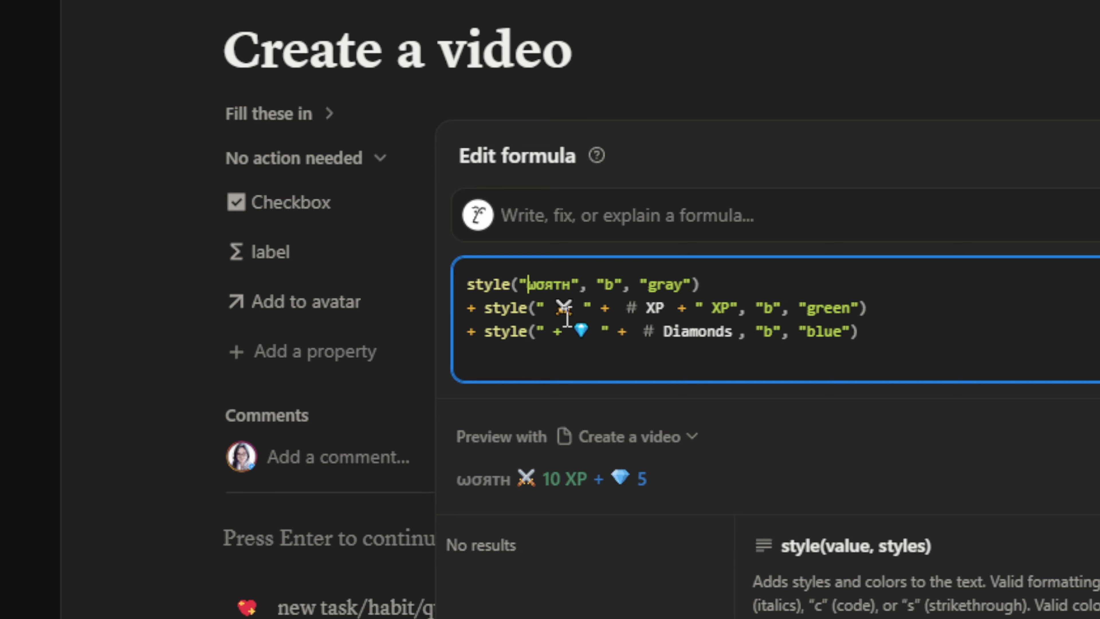
{"action": "left_click", "coordinate": [622, 284]}
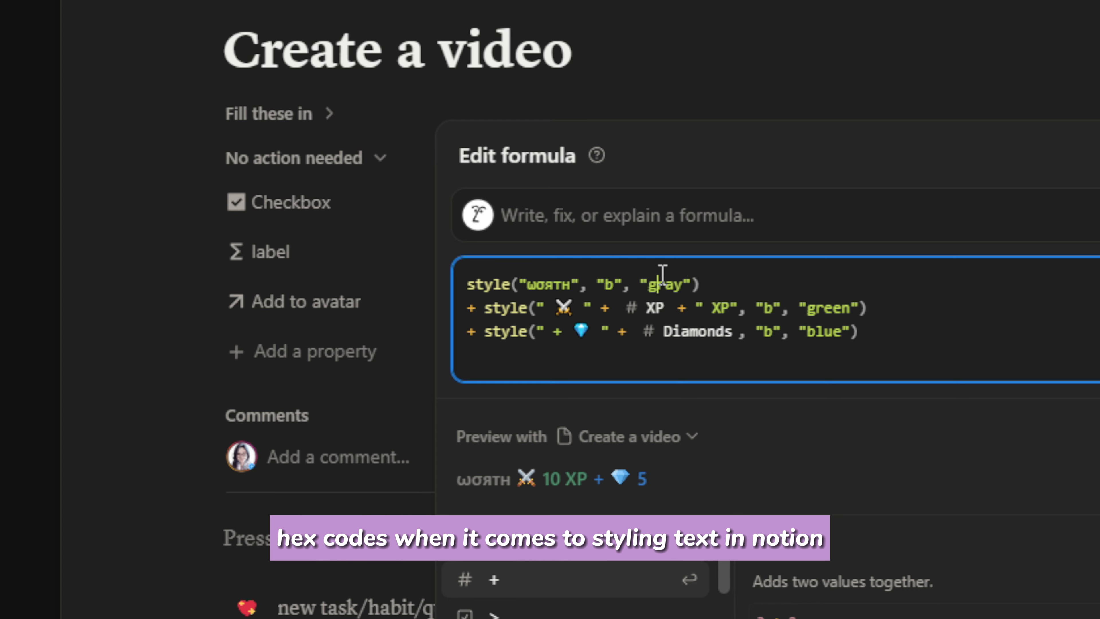
{"action": "left_click", "coordinate": [693, 278]}
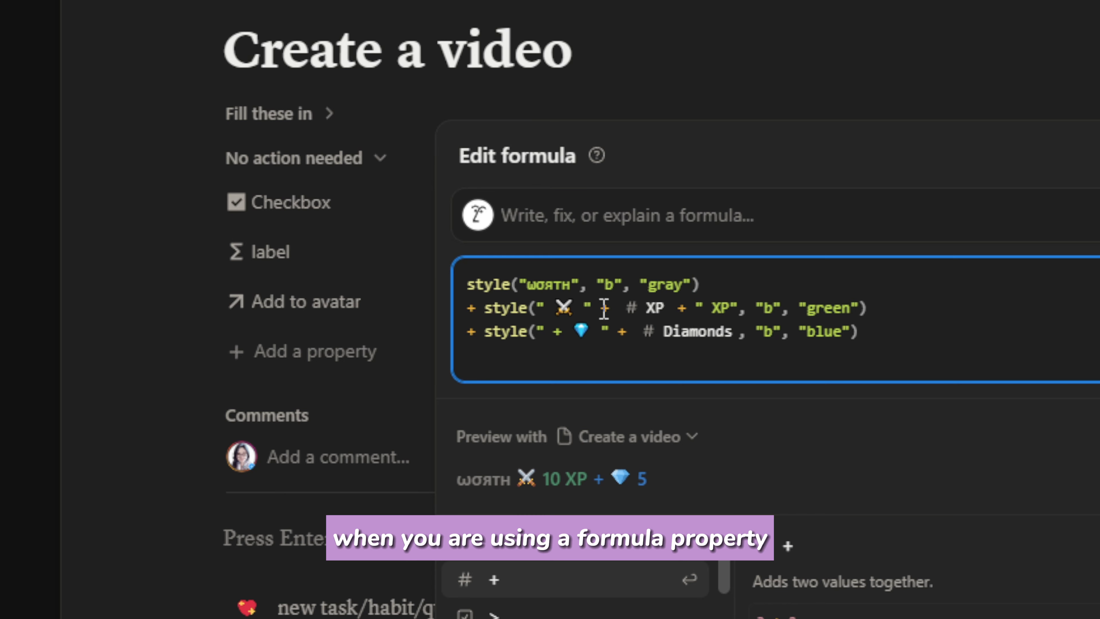
Examine how emojis and properties are joined in the XP and Diamonds terms, and browse the properties available to the formula
{"action": "left_click", "coordinate": [593, 332]}
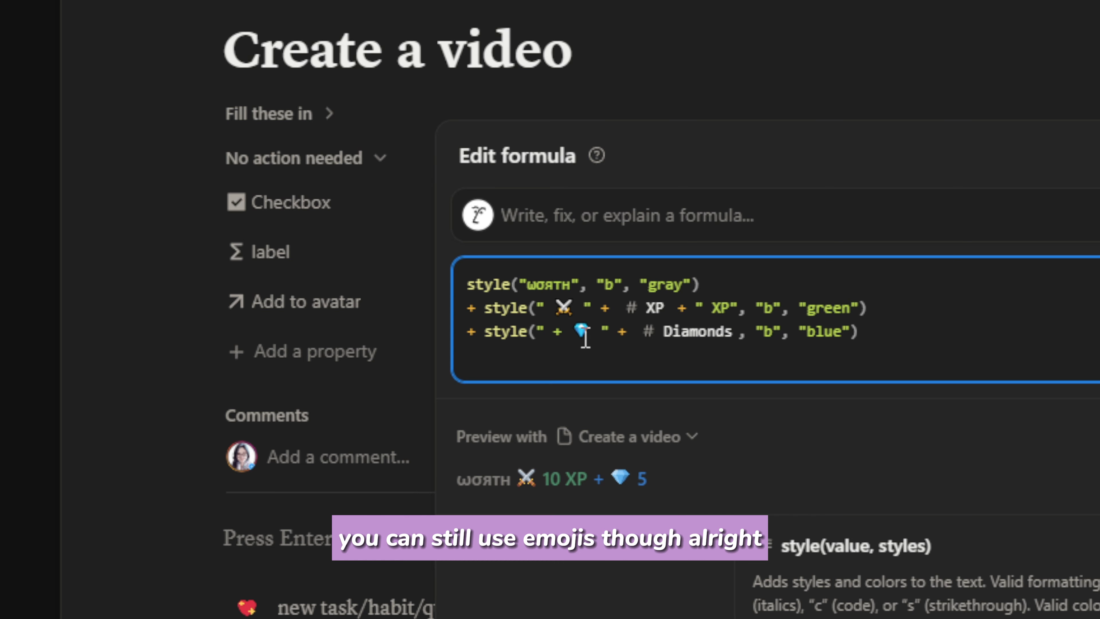
{"action": "left_click", "coordinate": [573, 315]}
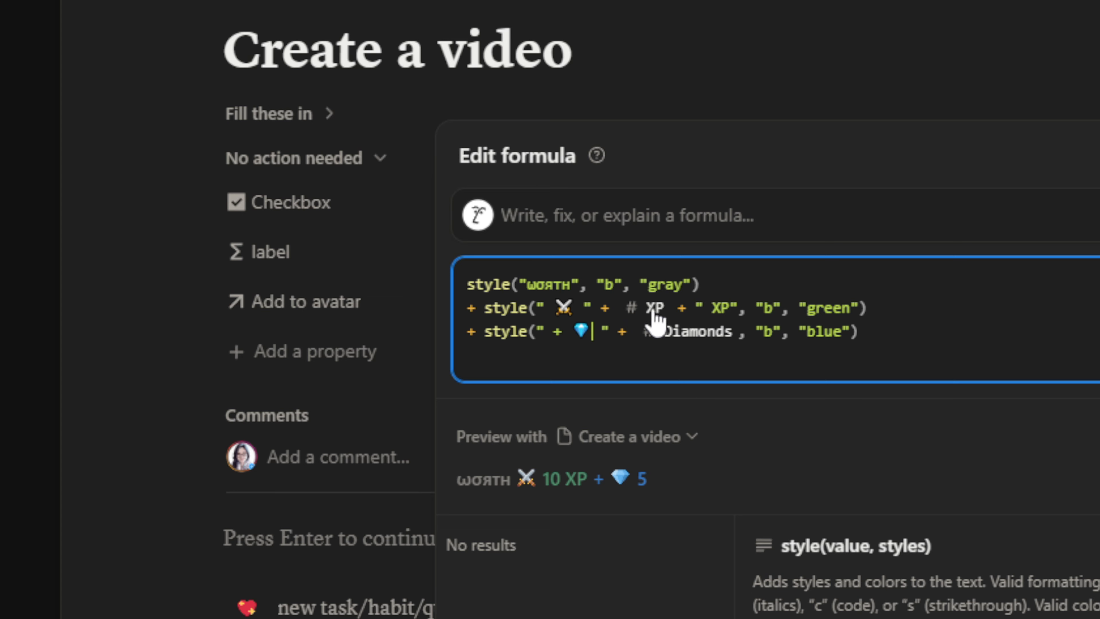
{"action": "left_click", "coordinate": [682, 309]}
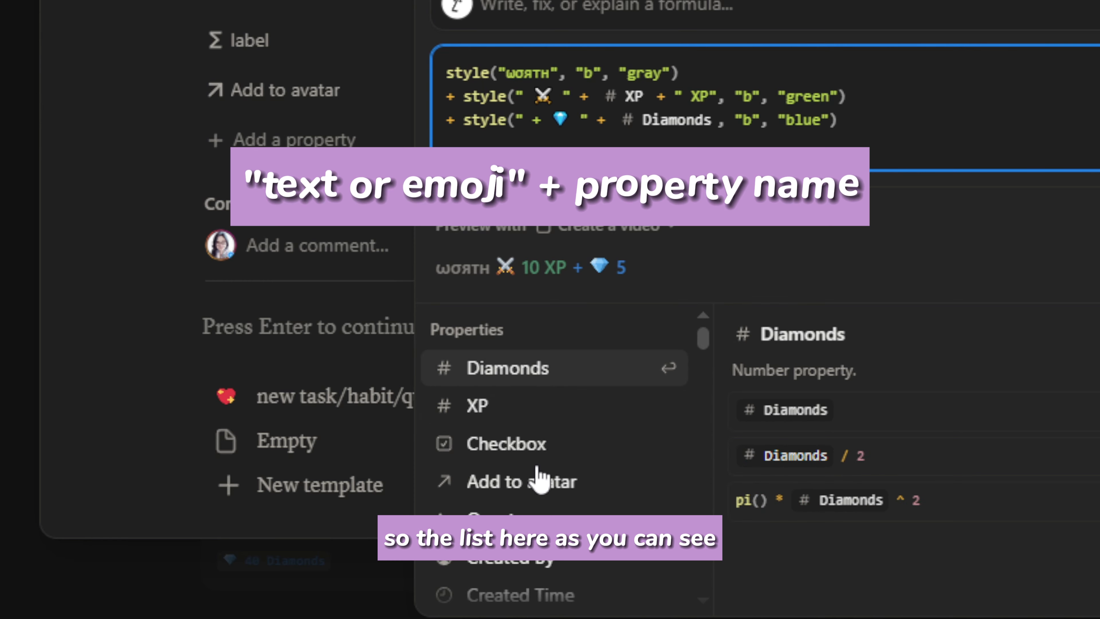
{"action": "scroll", "coordinate": [532, 460], "scroll_direction": "down", "scroll_amount": 5}
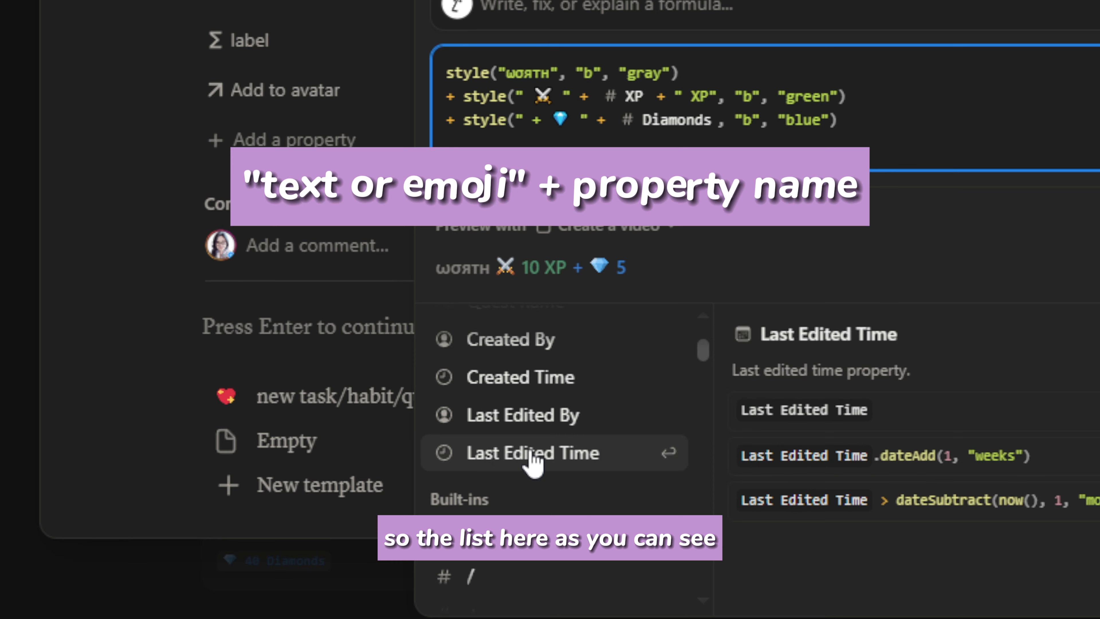
{"action": "scroll", "coordinate": [532, 455], "scroll_direction": "up", "scroll_amount": 5}
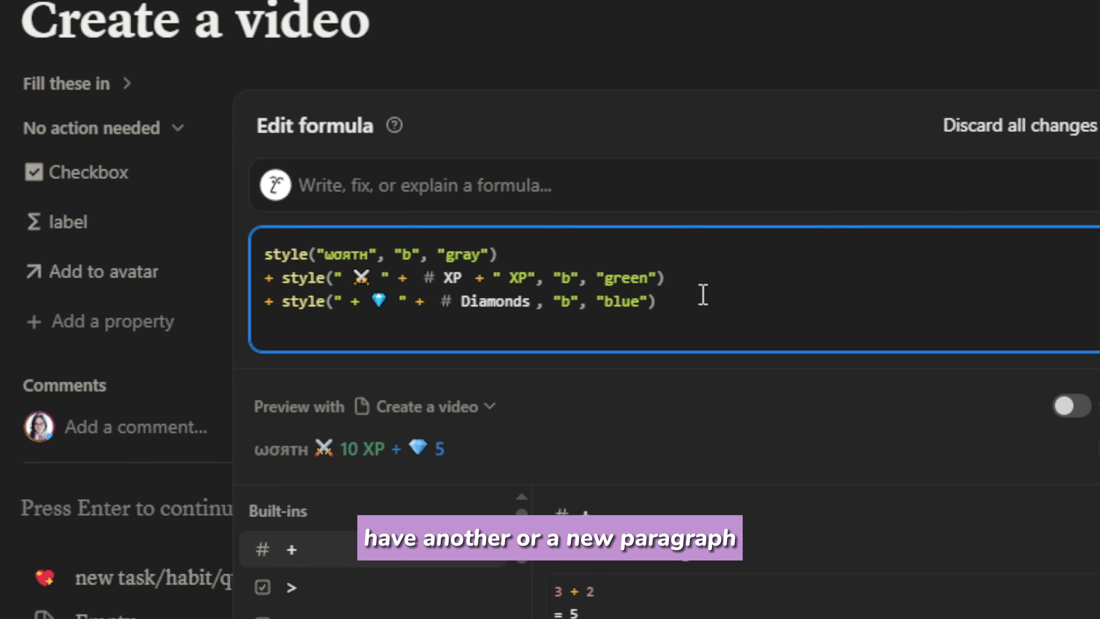
Try appending a line break, + "\n", to the end of the label formula, and remove it again
{"action": "type", "text": "+"}
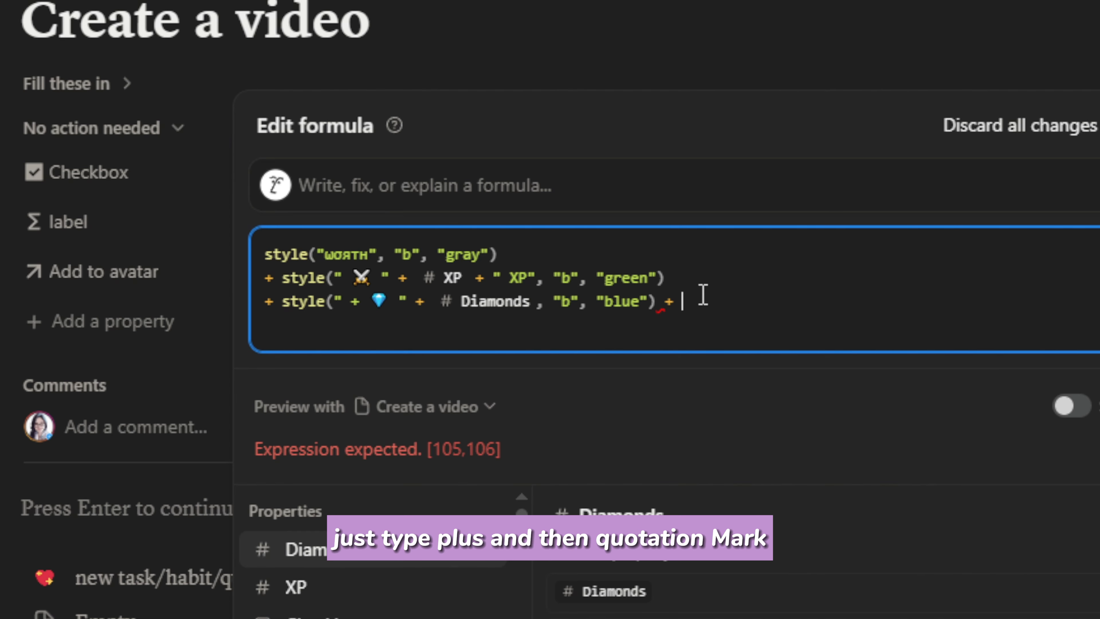
{"action": "type", "text": " \"\\n\""}
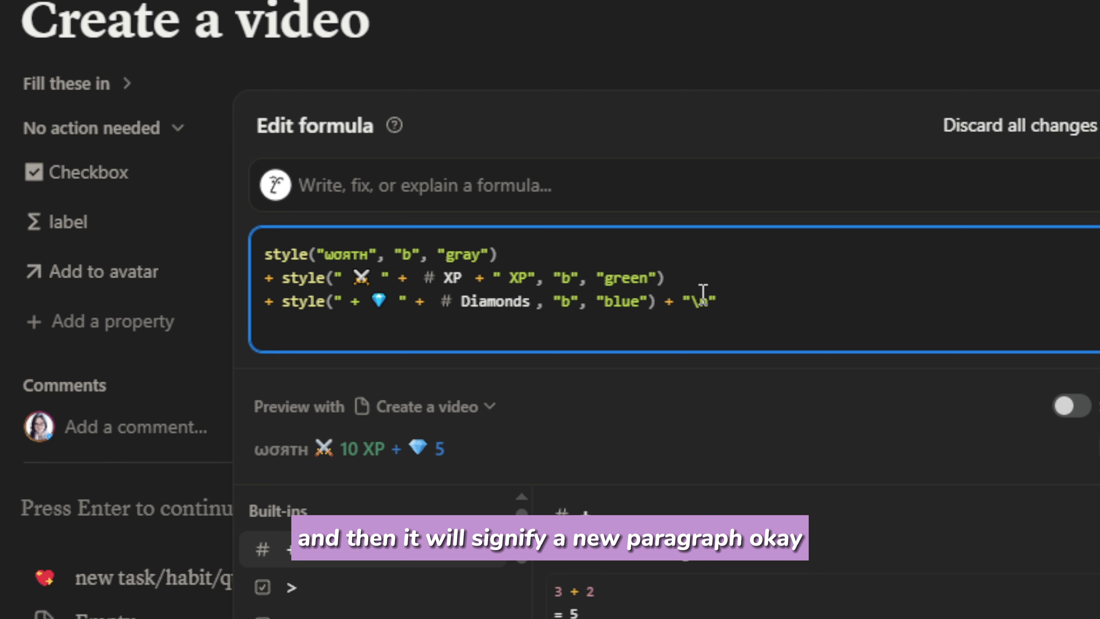
{"action": "key", "text": "BackSpace"}
{"action": "key", "text": "BackSpace"}
{"action": "key", "text": "BackSpace"}
{"action": "key", "text": "BackSpace"}
{"action": "key", "text": "BackSpace"}
{"action": "key", "text": "BackSpace"}
{"action": "key", "text": "BackSpace"}
{"action": "key", "text": "BackSpace"}
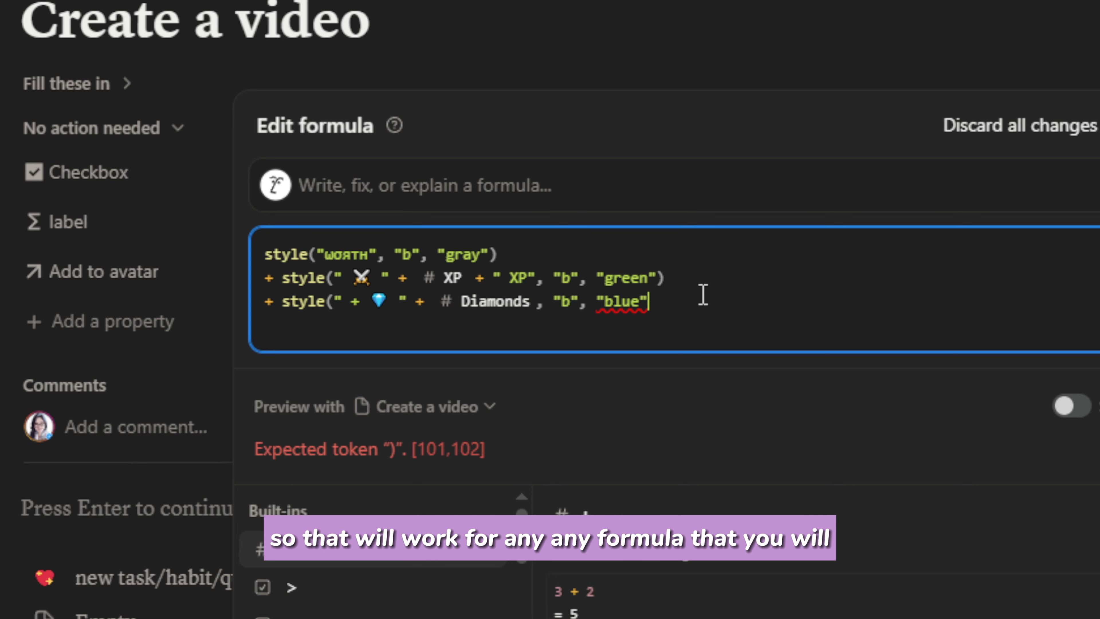
{"action": "type", "text": ")"}
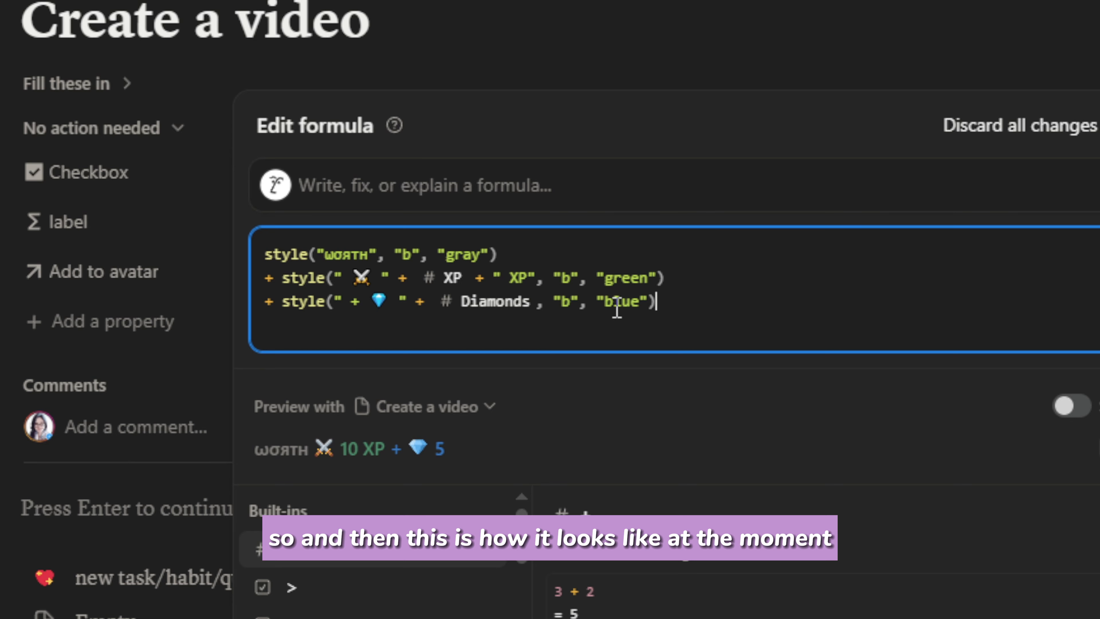
Try purple as the color of the XP term in the label formula
{"action": "double_click", "coordinate": [633, 278]}
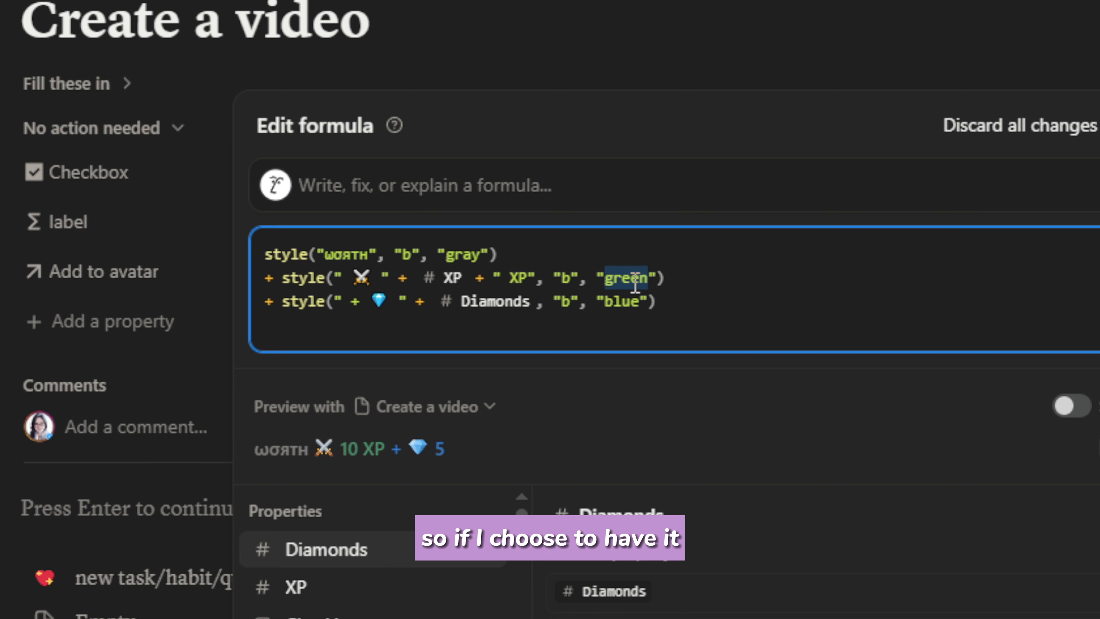
{"action": "left_click", "coordinate": [651, 278]}
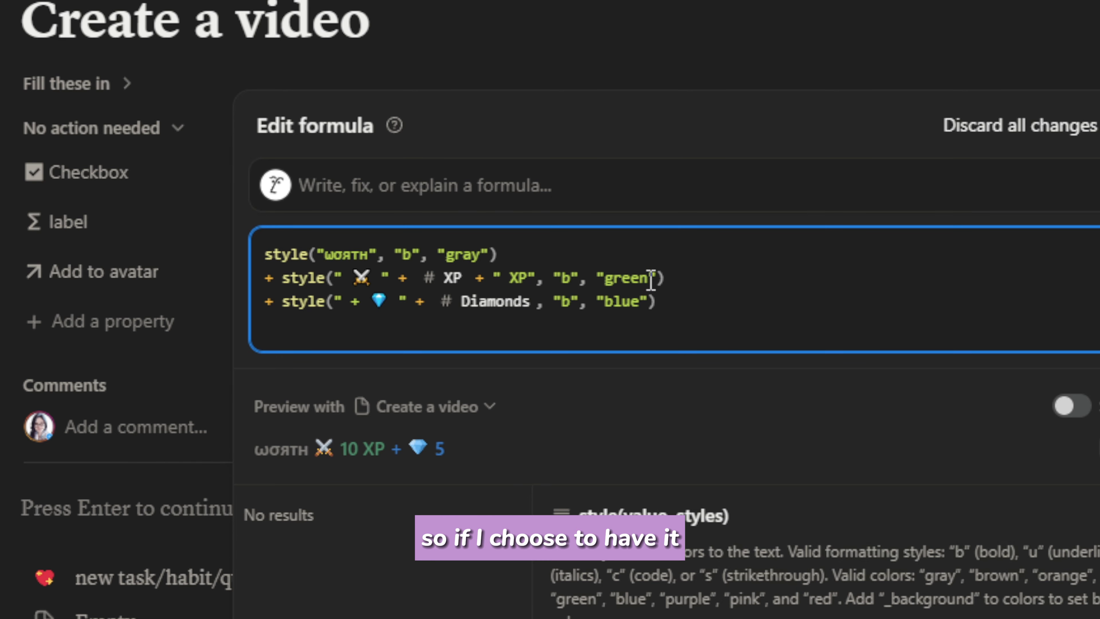
{"action": "double_click", "coordinate": [625, 281]}
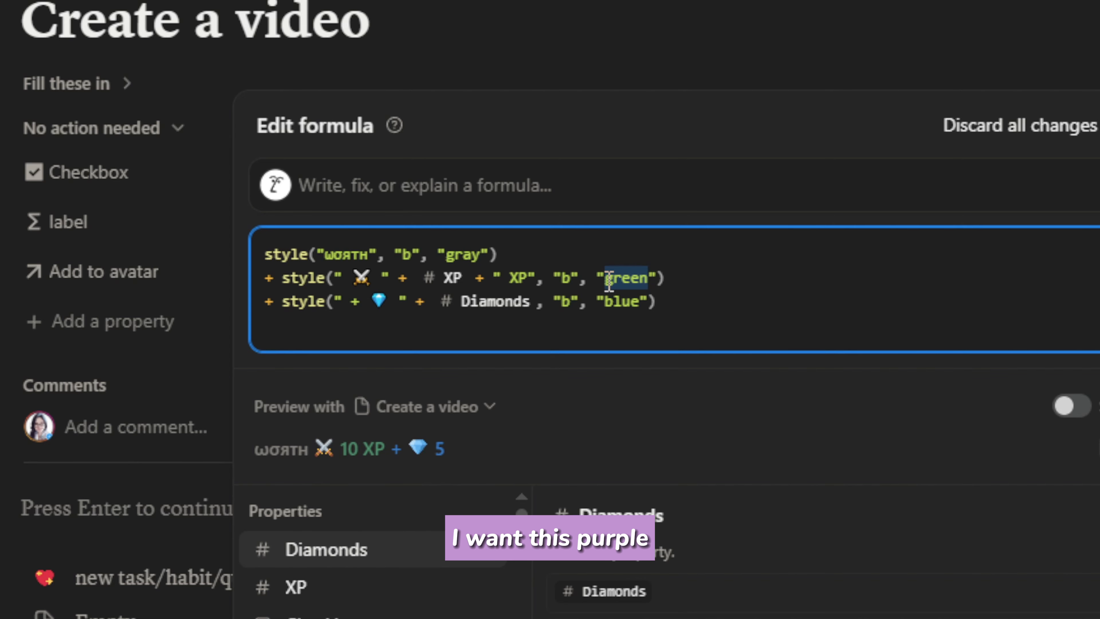
{"action": "type", "text": "purple"}
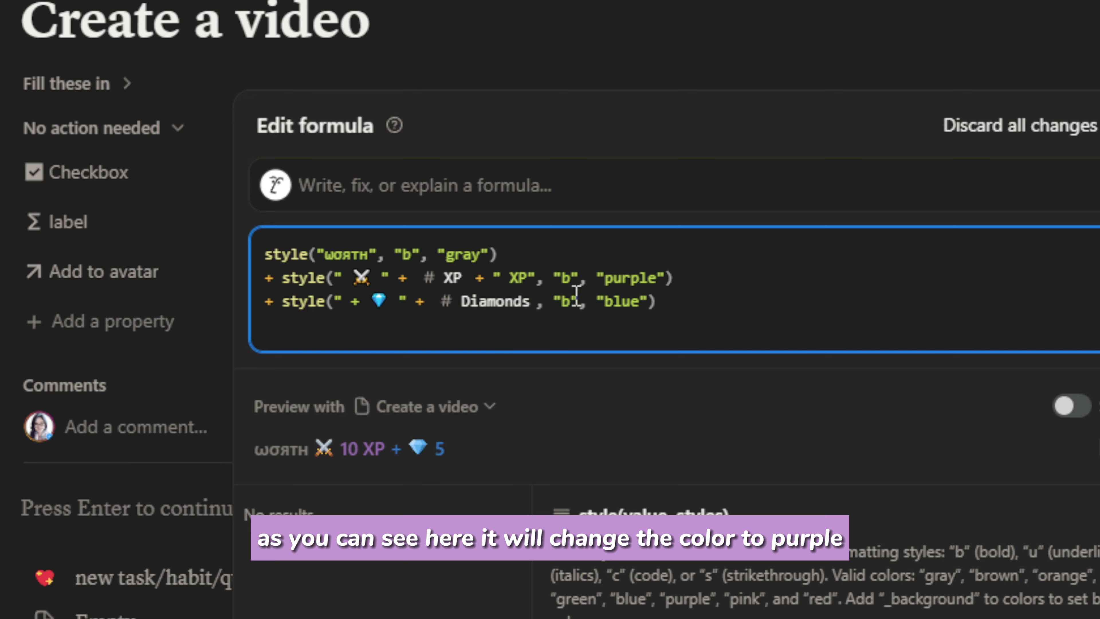
Set the XP term's color back to green and save the label formula
{"action": "double_click", "coordinate": [614, 281]}
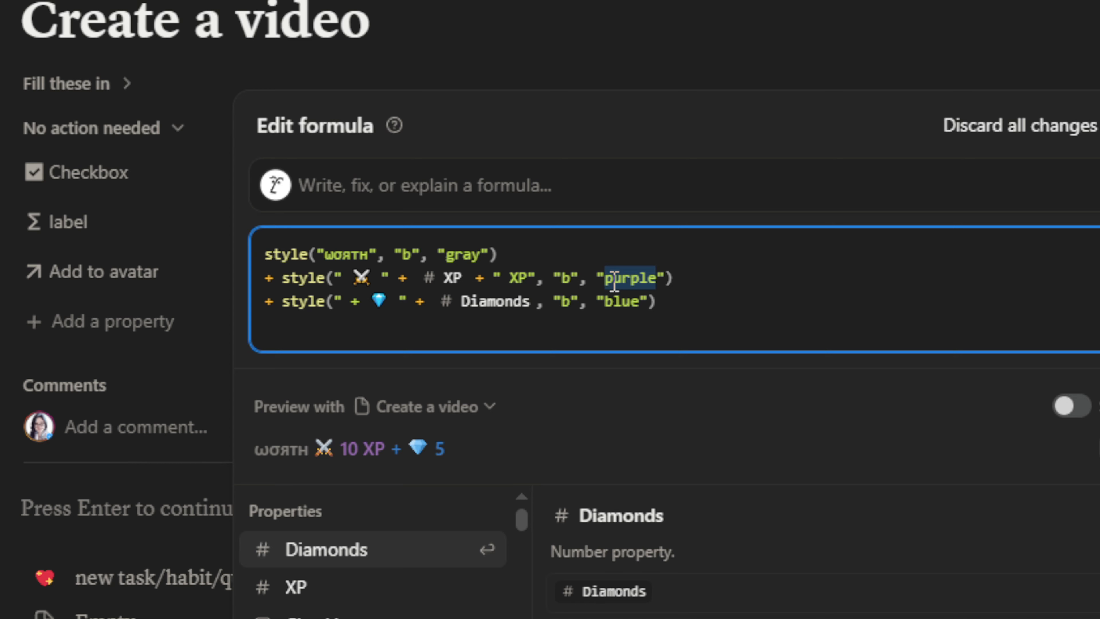
{"action": "type", "text": "green"}
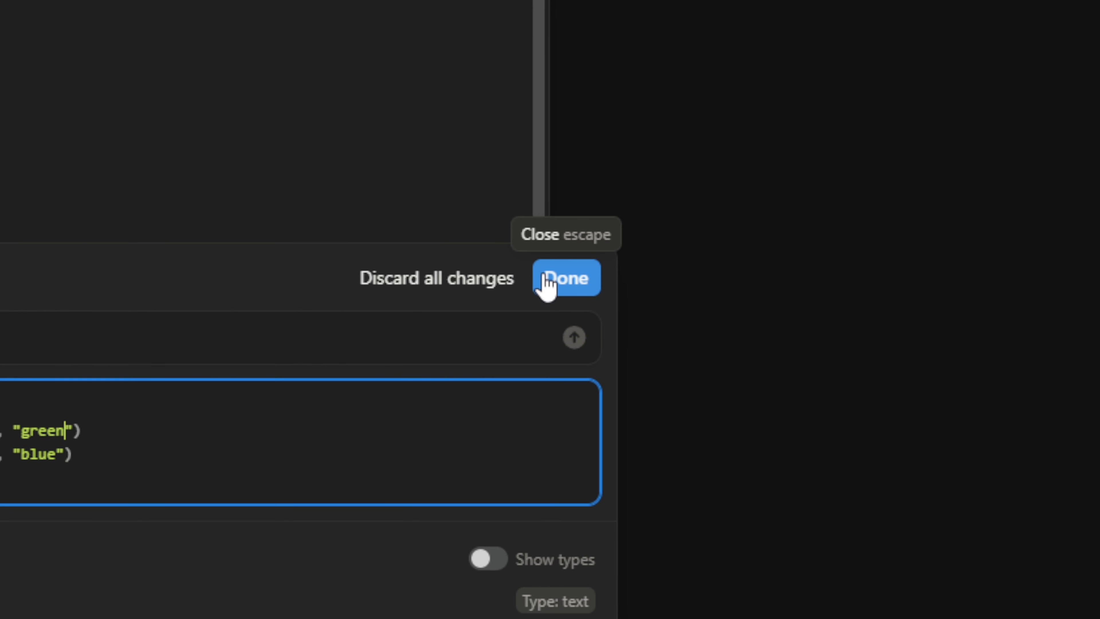
{"action": "left_click", "coordinate": [1099, 125]}
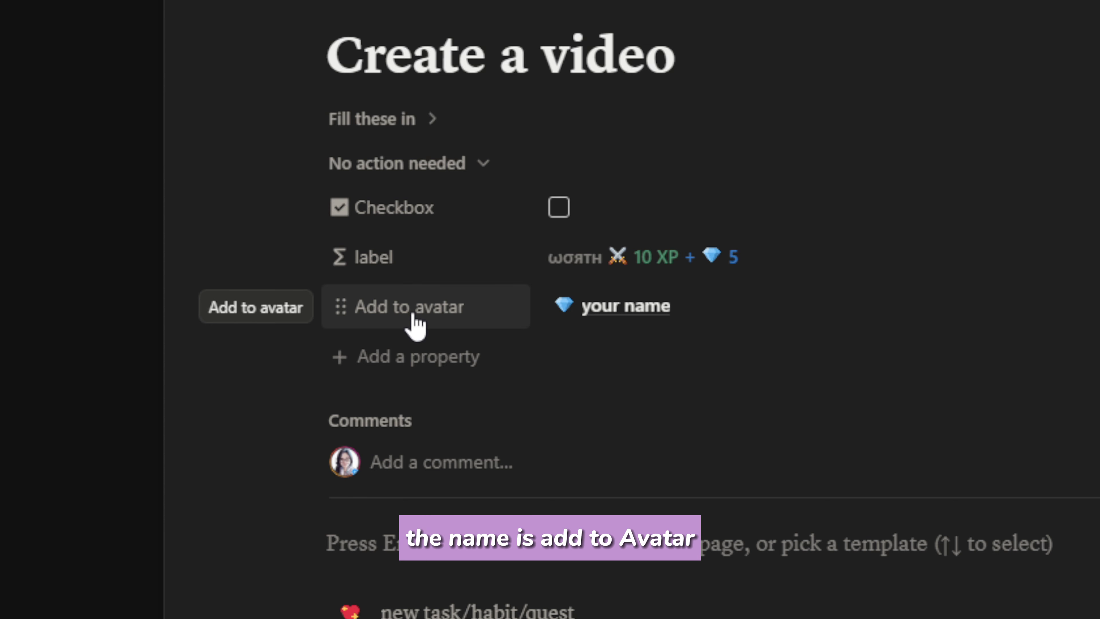
Check the options of the Add to avatar property and collapse the No action needed section
{"action": "left_click", "coordinate": [428, 308]}
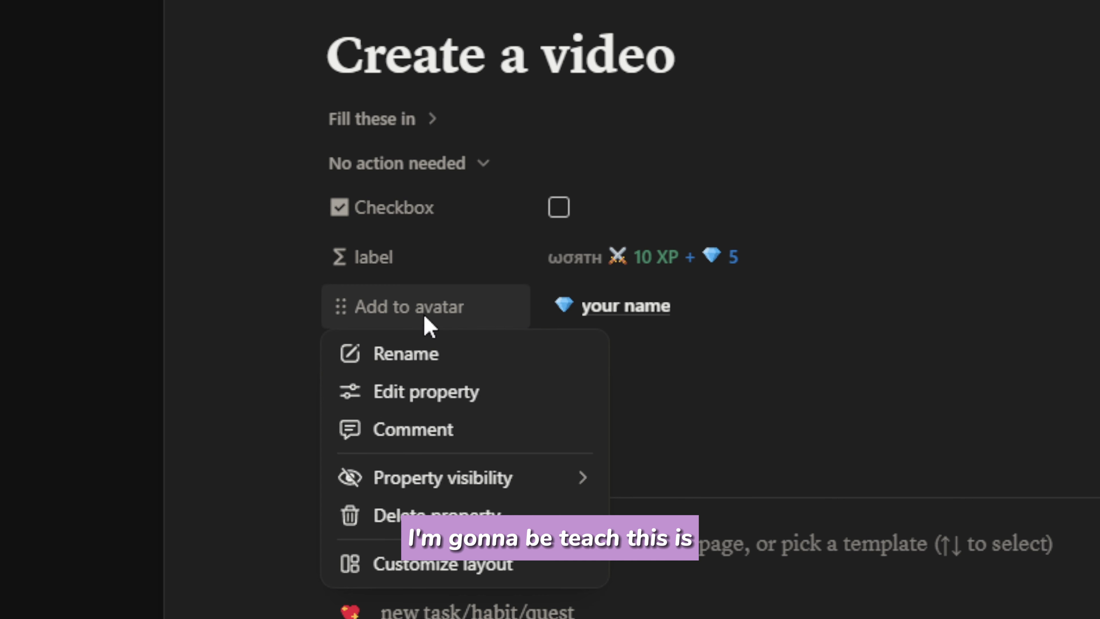
{"action": "left_click", "coordinate": [424, 309]}
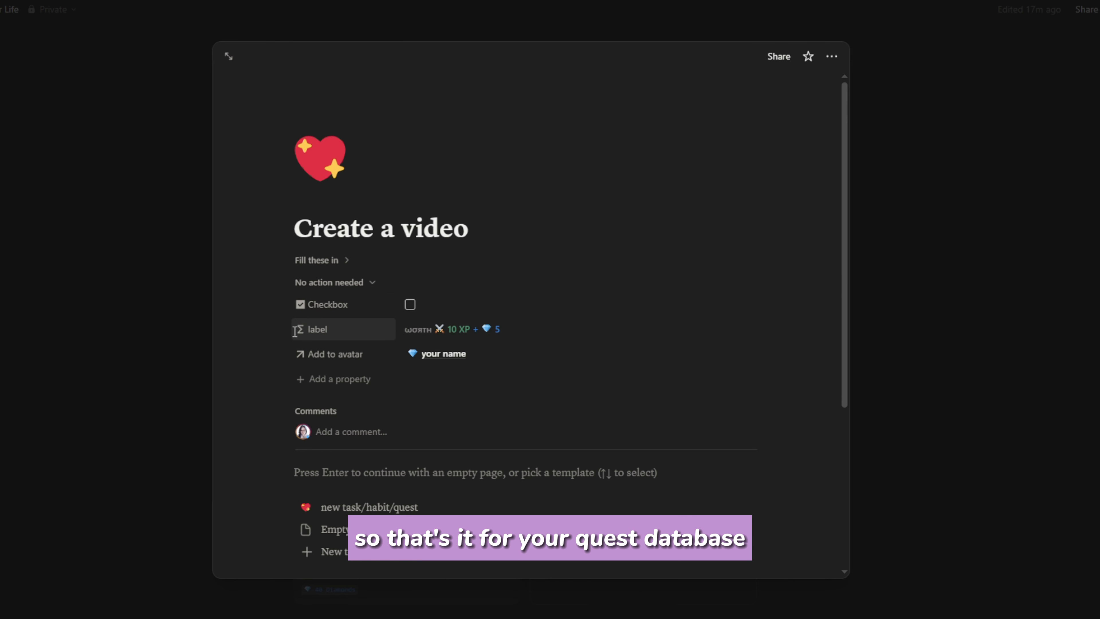
{"action": "left_click", "coordinate": [337, 284]}
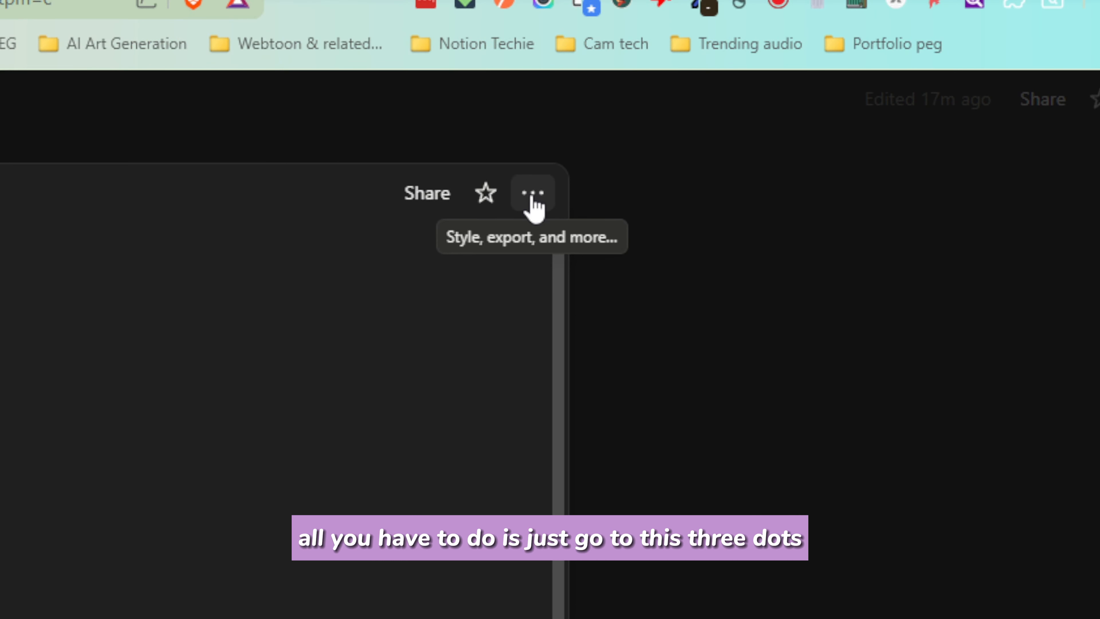
Open the layout customization of the Create a video quest page and select its property group block
{"action": "left_click", "coordinate": [832, 60]}
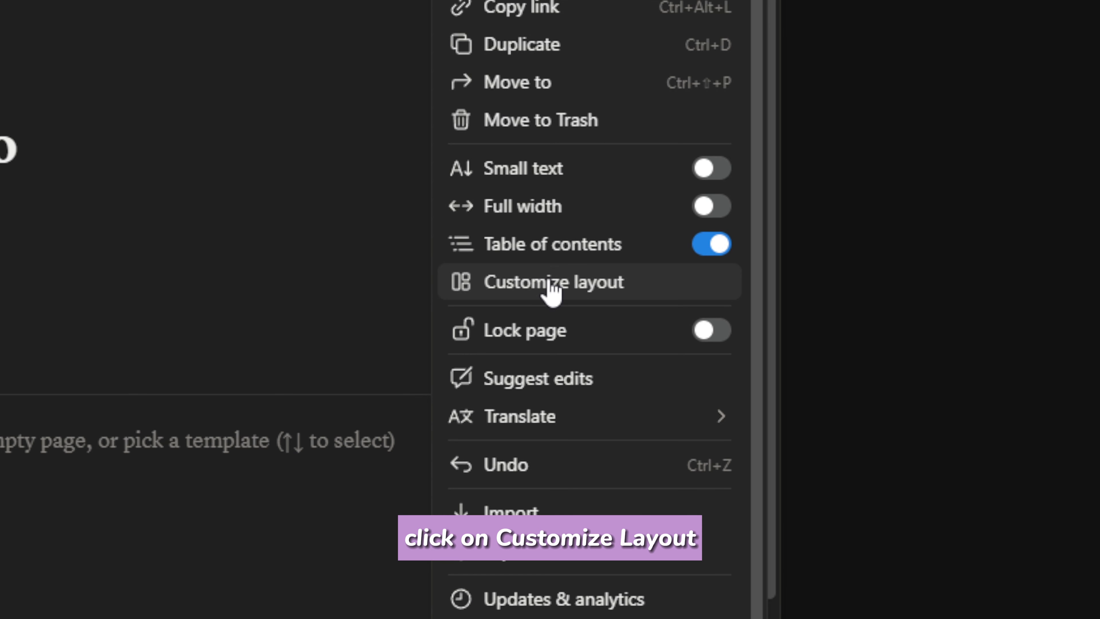
{"action": "left_click", "coordinate": [550, 285]}
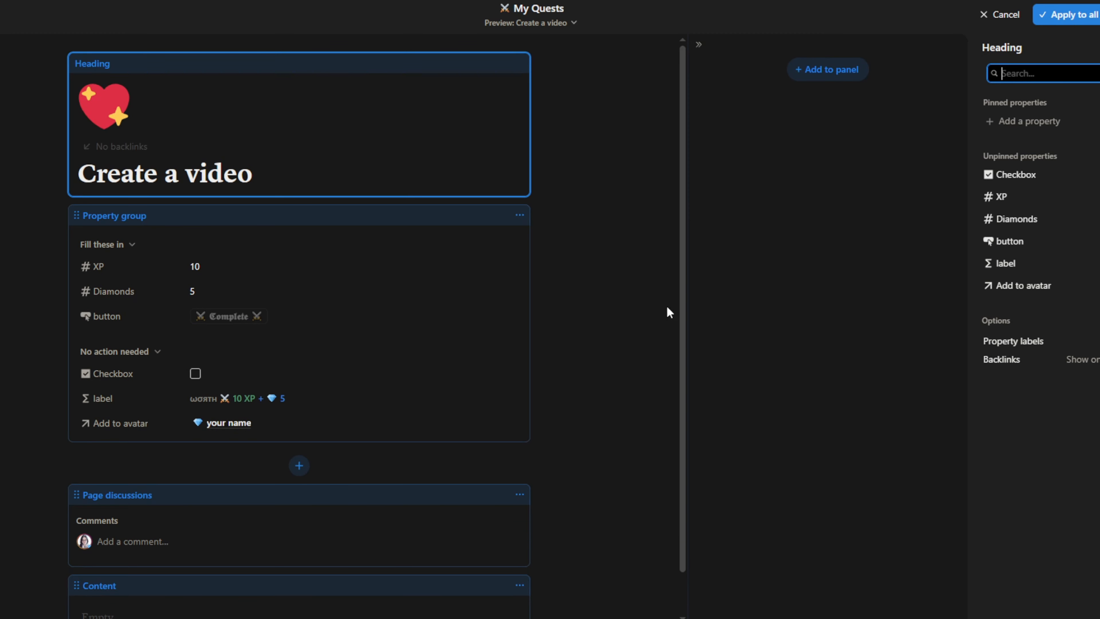
{"action": "left_click", "coordinate": [365, 232]}
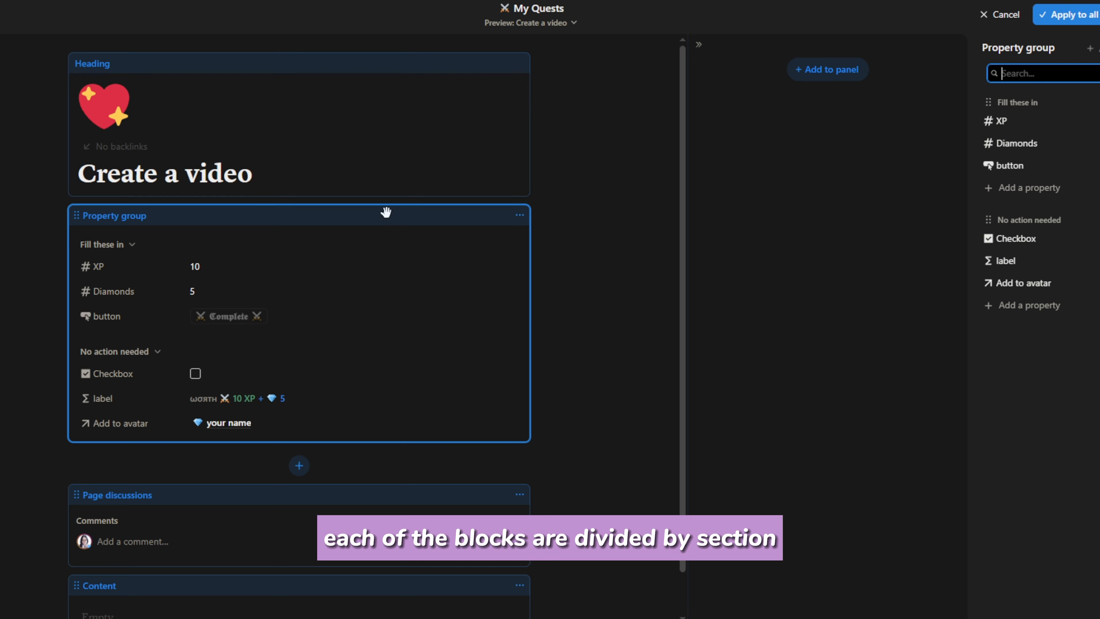
{"action": "left_click", "coordinate": [402, 78]}
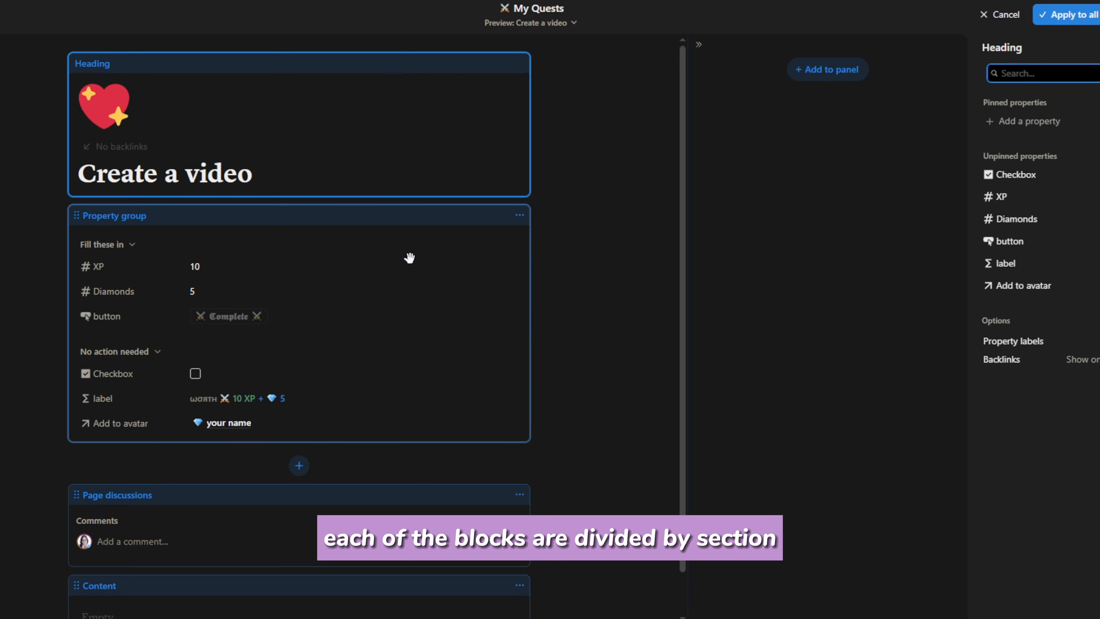
{"action": "left_click", "coordinate": [407, 254]}
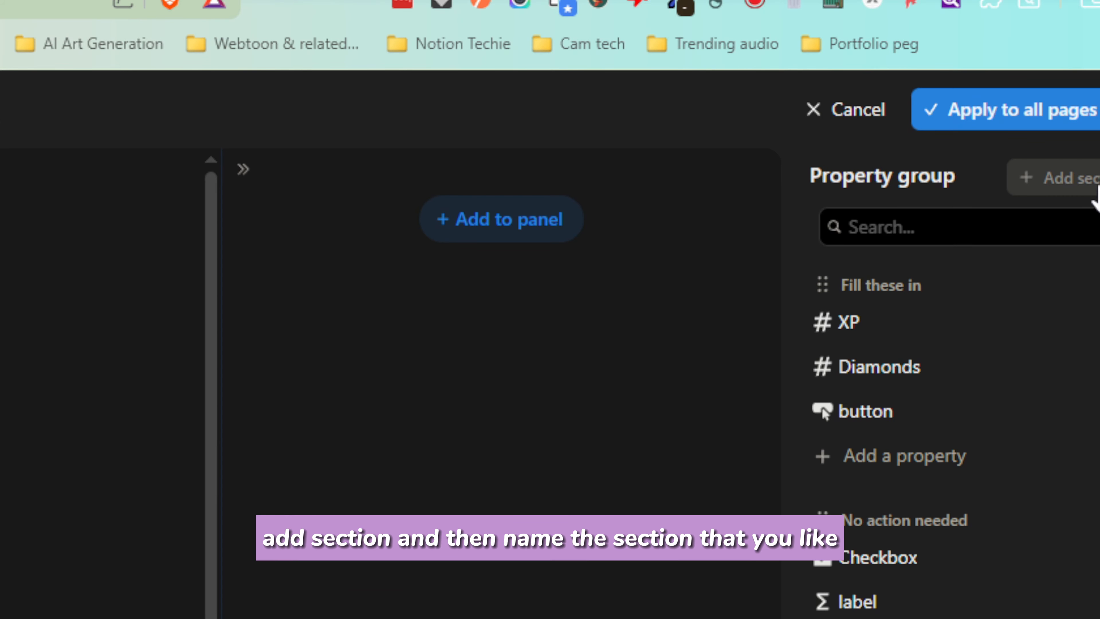
Try adding a new section to the property group, and delete that section again
{"action": "left_click", "coordinate": [1096, 192]}
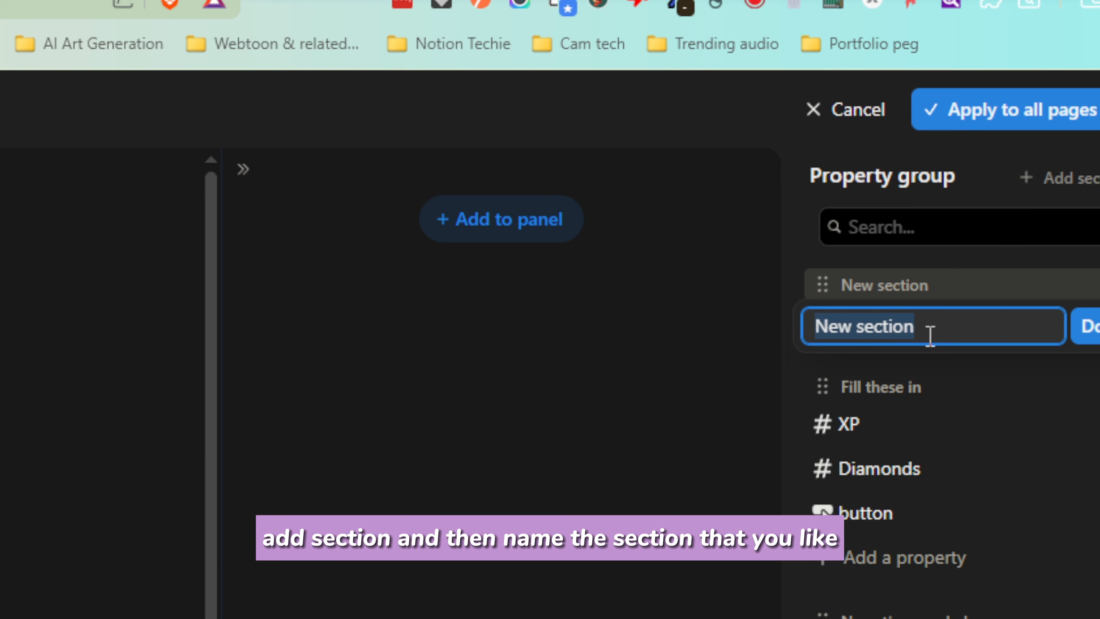
{"action": "left_click", "coordinate": [930, 321]}
{"action": "left_click_drag", "start_coordinate": [817, 325], "coordinate": [931, 303]}
{"action": "left_click", "coordinate": [934, 322]}
{"action": "left_click", "coordinate": [952, 275]}
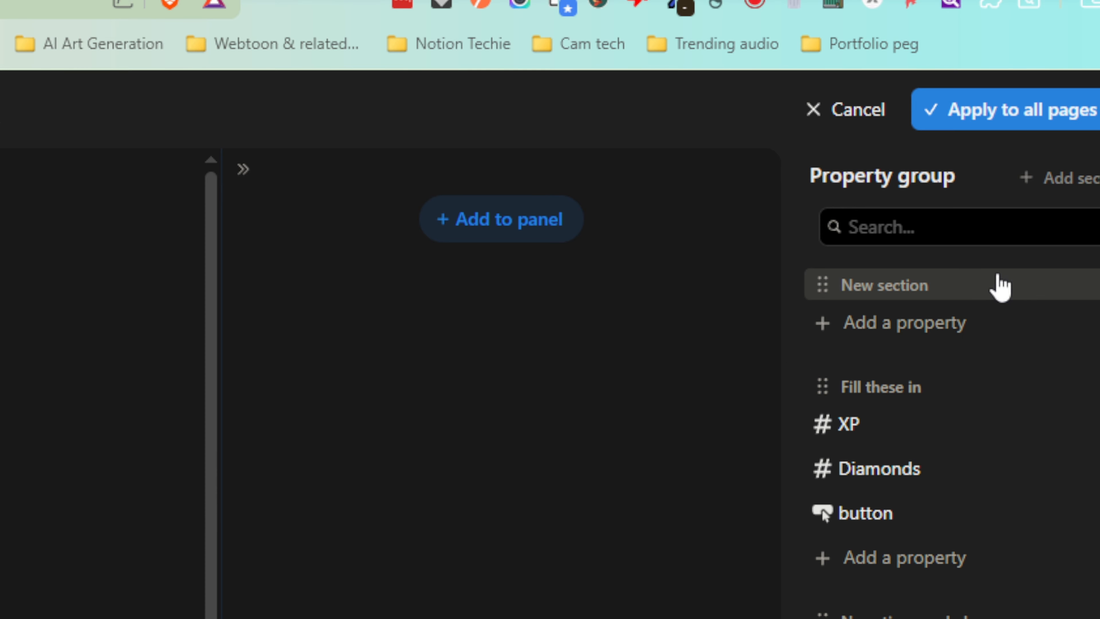
{"action": "left_click", "coordinate": [1052, 287]}
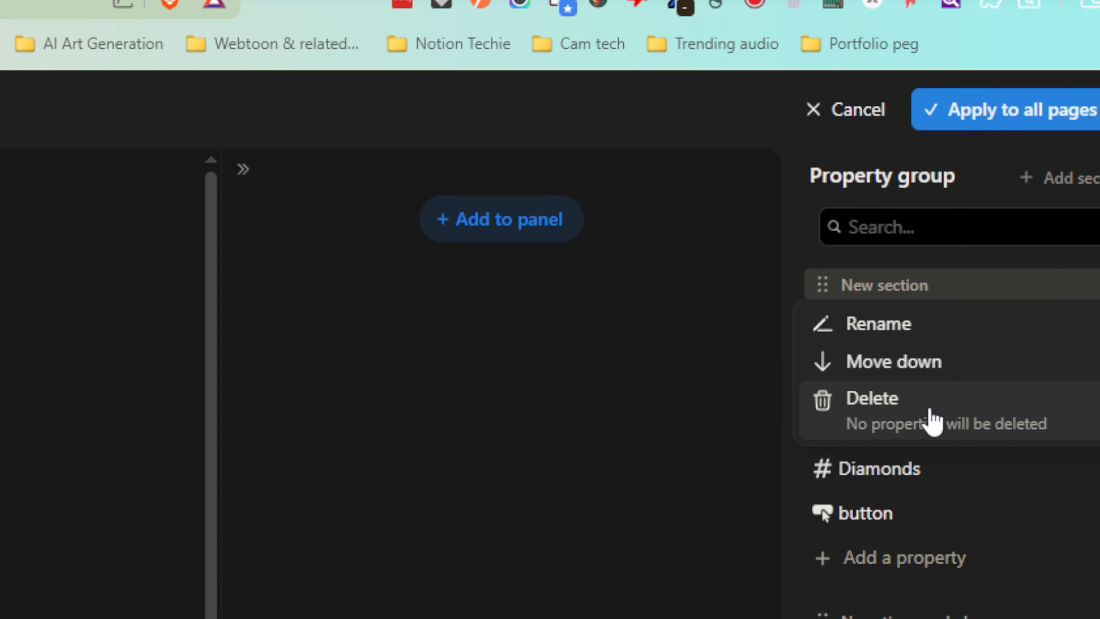
{"action": "left_click", "coordinate": [932, 423]}
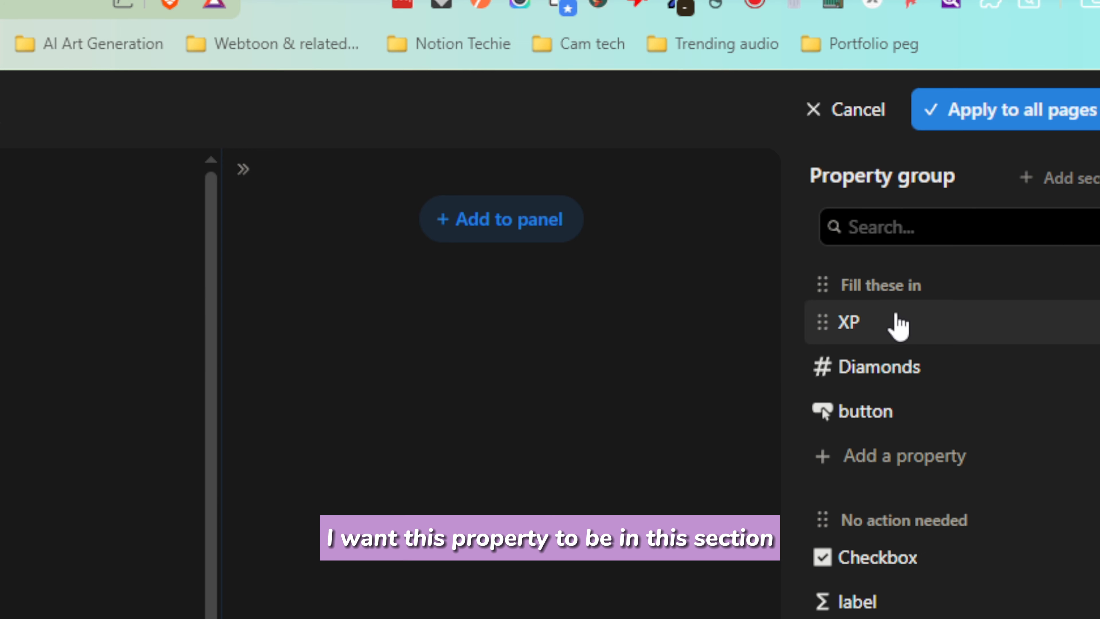
Move the Checkbox property into the Fill these in section and back to No action needed, and apply the layout to all pages
{"action": "left_click_drag", "start_coordinate": [872, 555], "coordinate": [867, 474]}
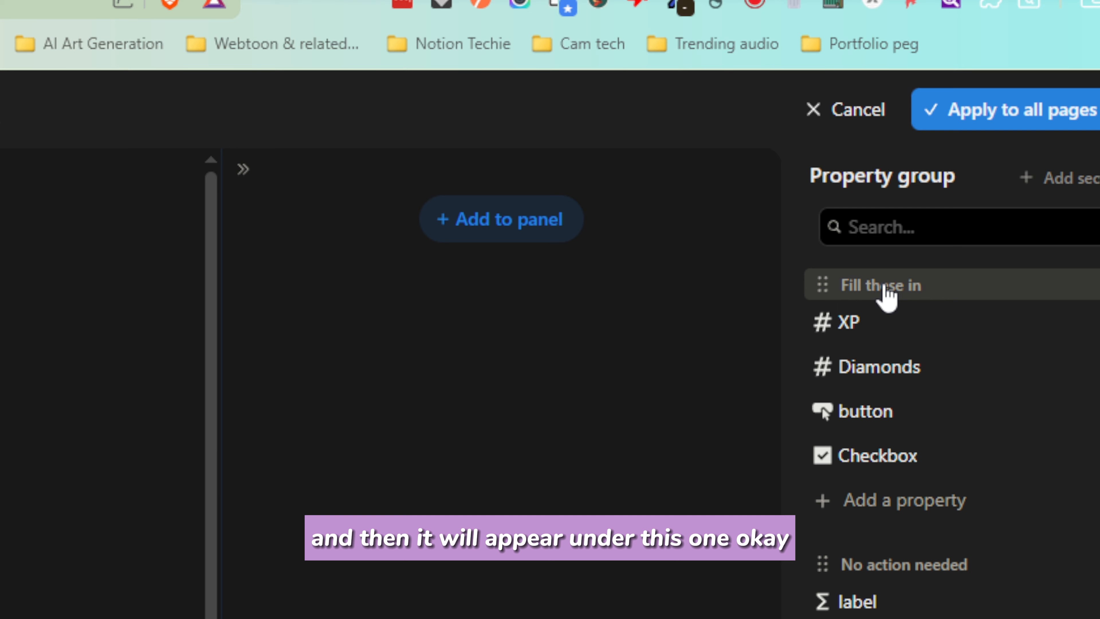
{"action": "left_click_drag", "start_coordinate": [897, 456], "coordinate": [838, 573]}
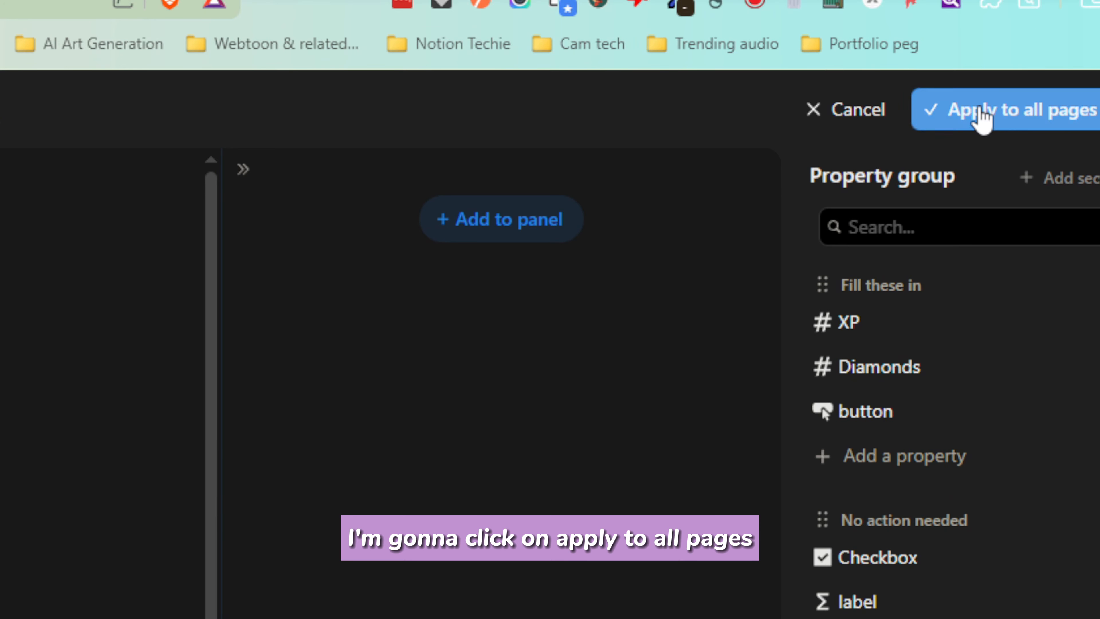
{"action": "left_click", "coordinate": [979, 118]}
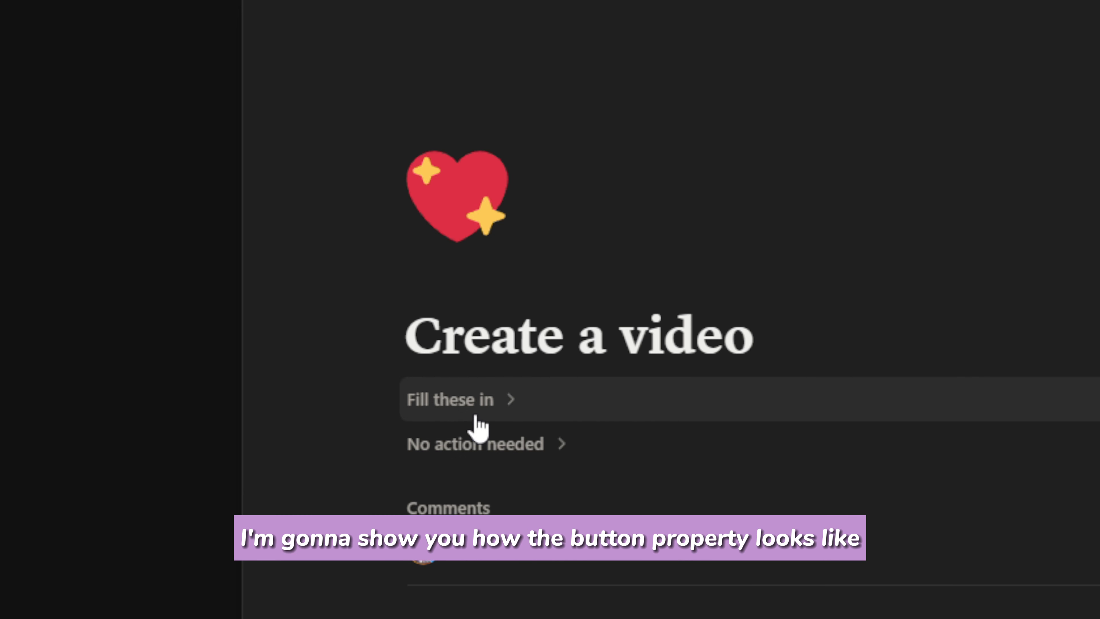
Open the automation of the button property in Fill these in, and review its actions and the action types that can be added
{"action": "left_click", "coordinate": [477, 416]}
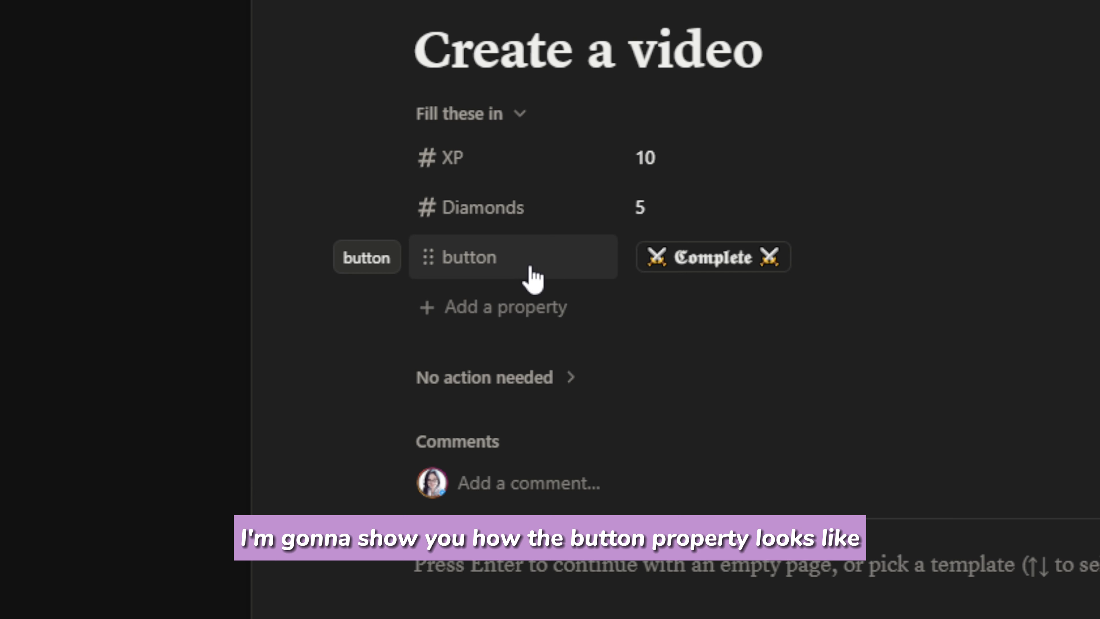
{"action": "left_click", "coordinate": [532, 278]}
{"action": "left_click", "coordinate": [542, 360]}
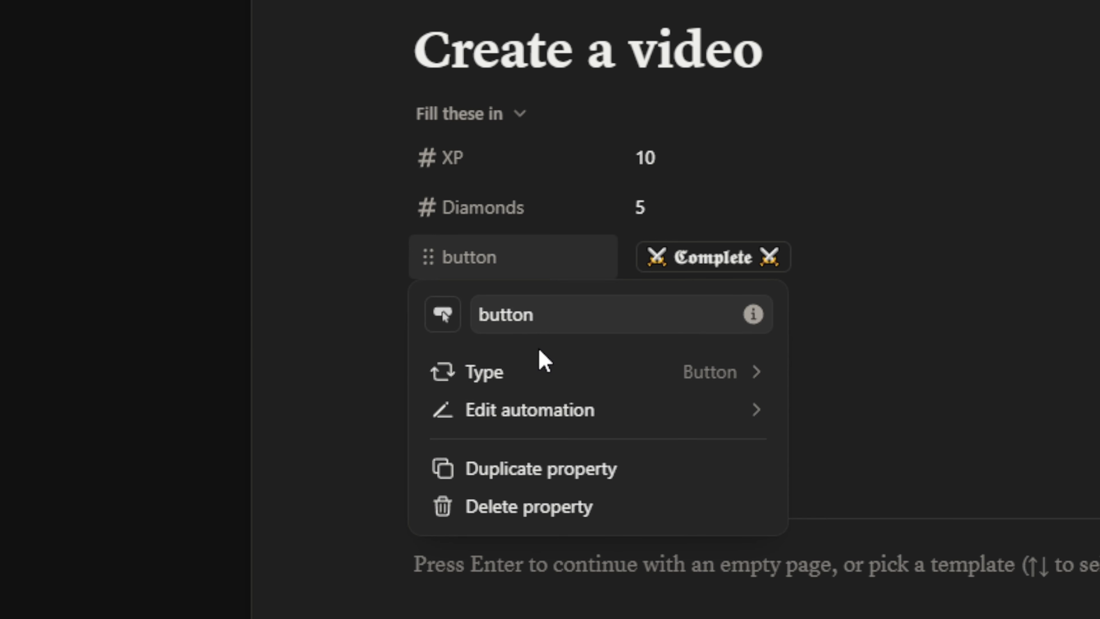
{"action": "left_click", "coordinate": [555, 414]}
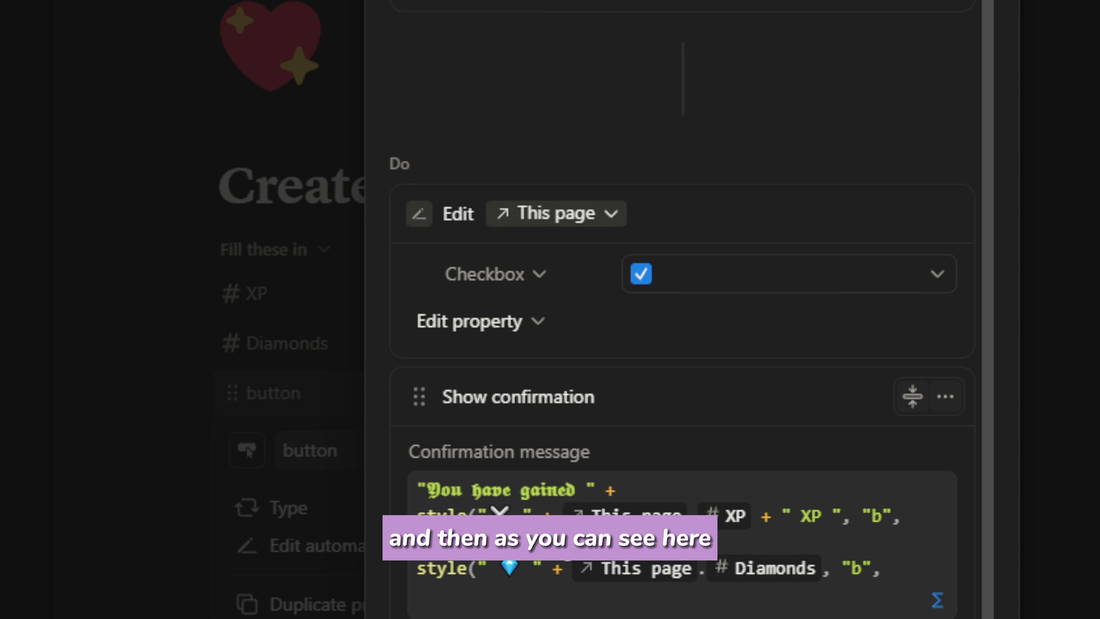
{"action": "scroll", "coordinate": [579, 333], "scroll_direction": "down", "scroll_amount": 3}
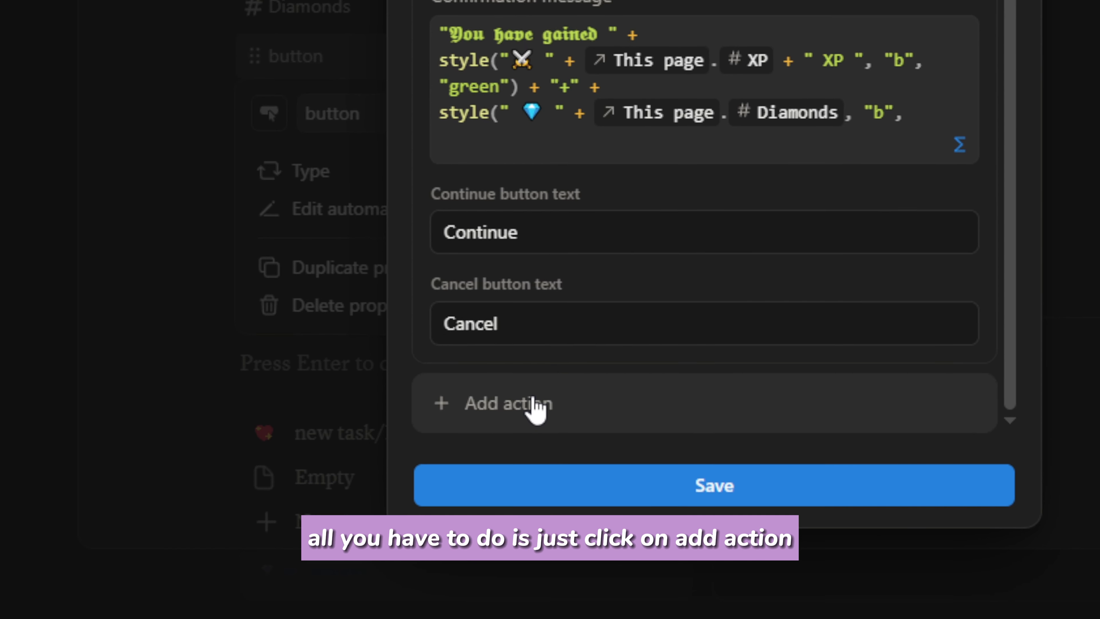
{"action": "left_click", "coordinate": [532, 393]}
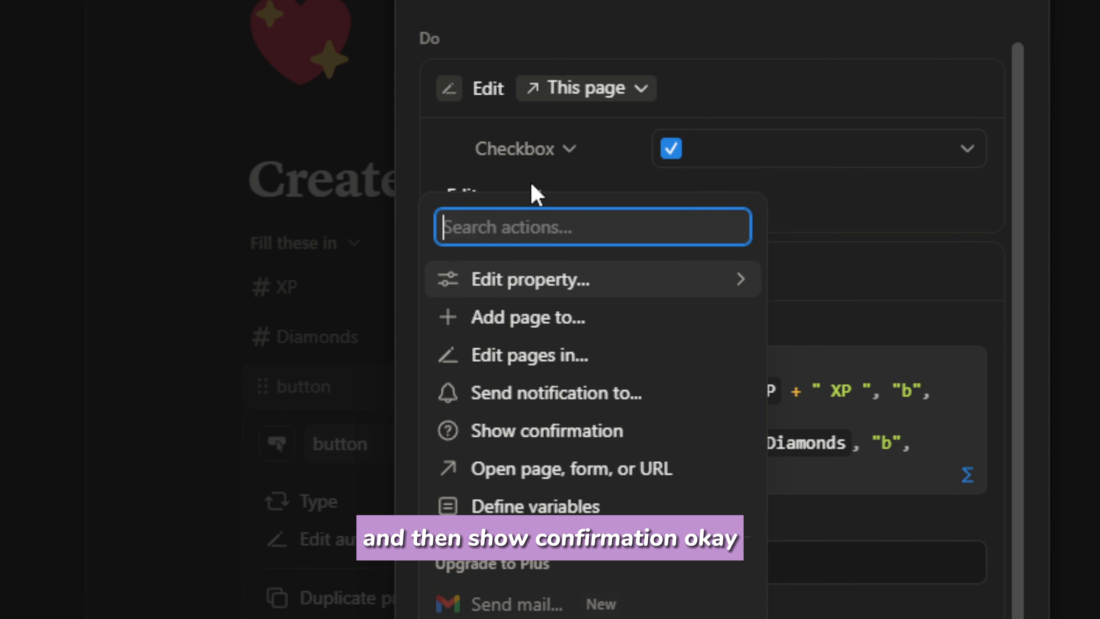
{"action": "left_click", "coordinate": [533, 261]}
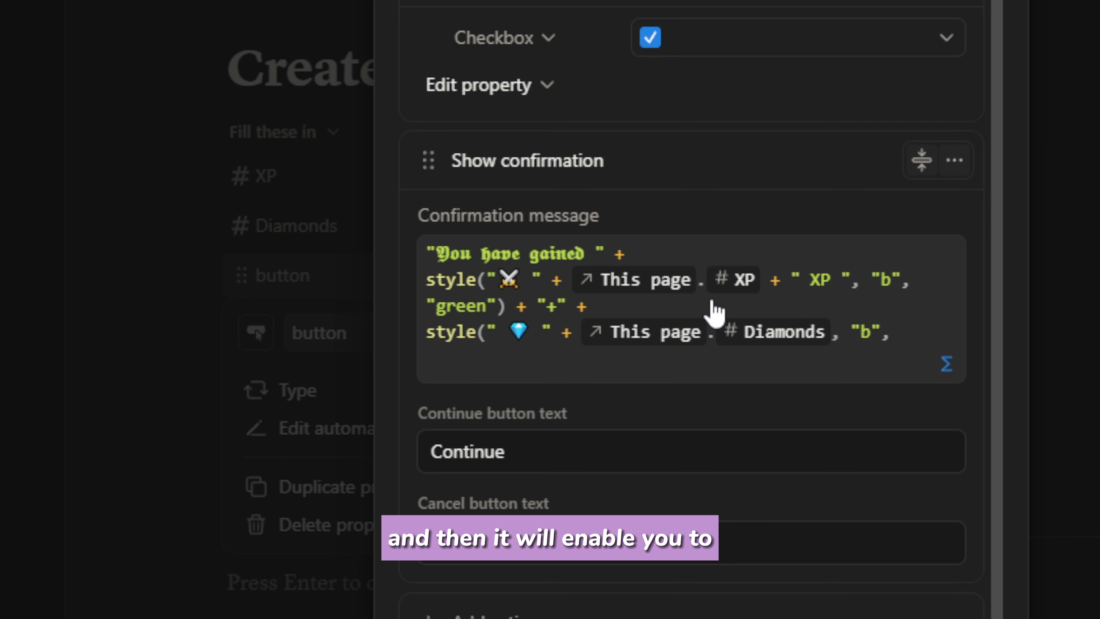
Open the confirmation message formula of the Show confirmation action and examine its fancy-font "You have gained" text
{"action": "left_click", "coordinate": [713, 309]}
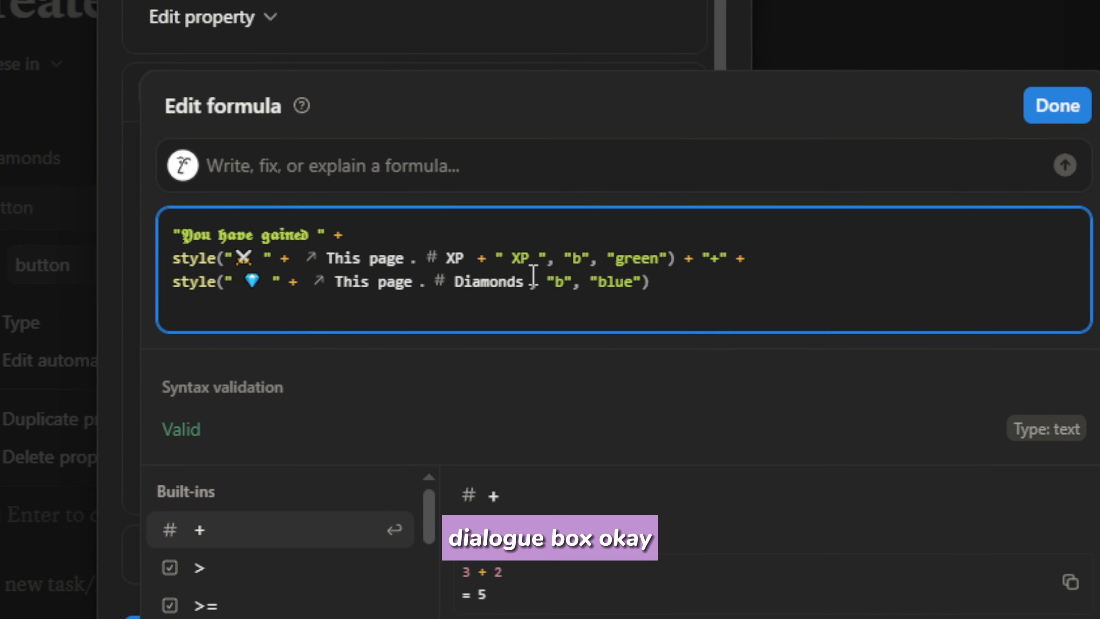
{"action": "left_click", "coordinate": [313, 235]}
{"action": "left_click_drag", "start_coordinate": [313, 234], "coordinate": [181, 241]}
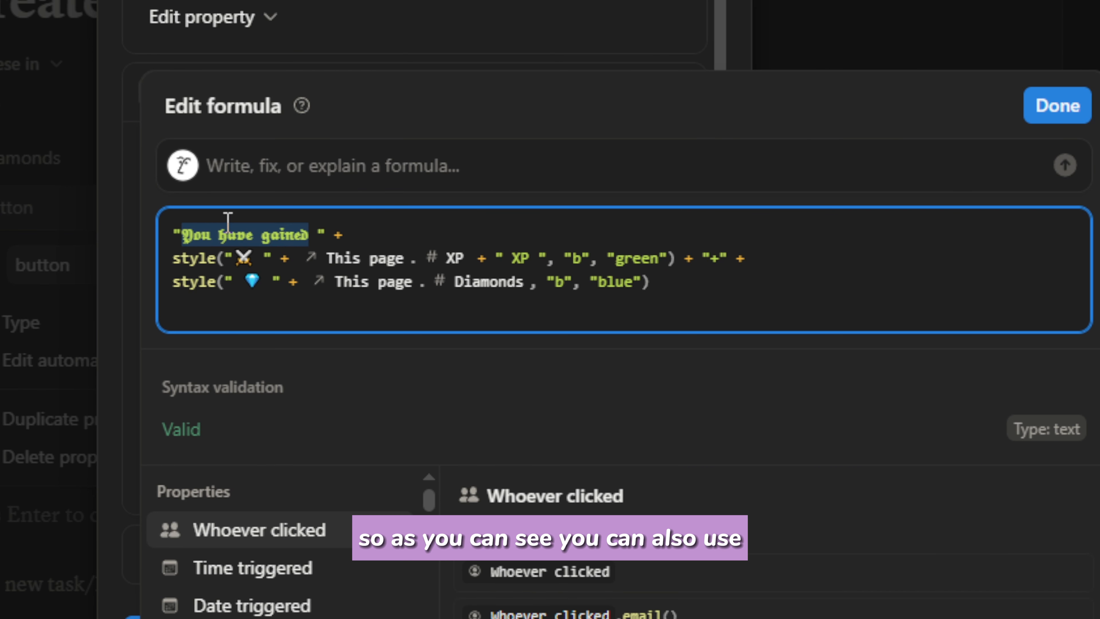
{"action": "left_click", "coordinate": [185, 236]}
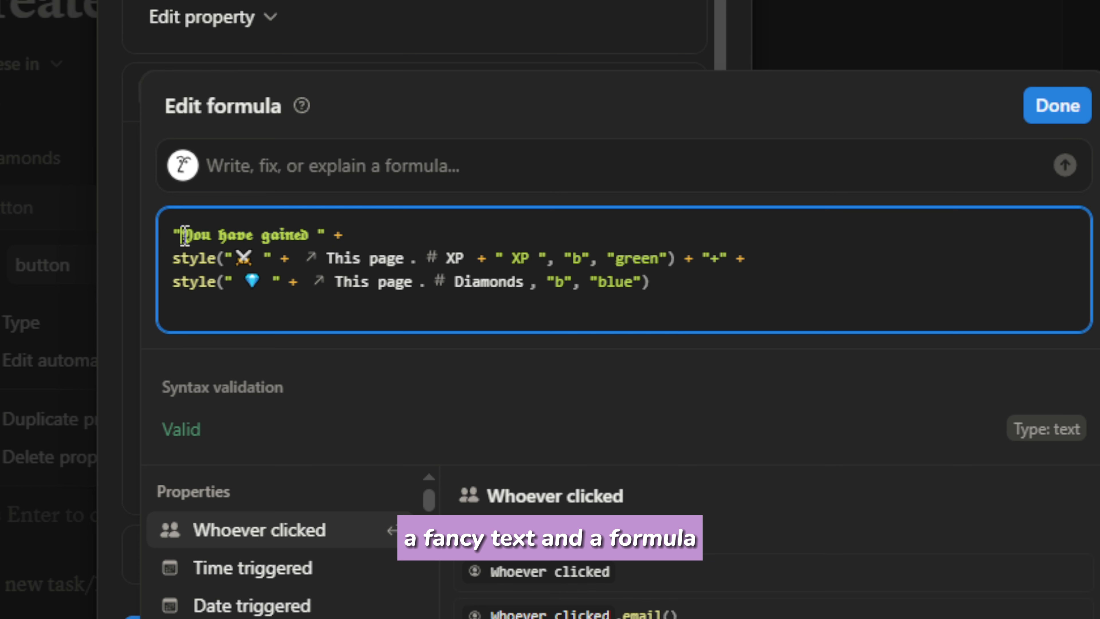
{"action": "left_click_drag", "start_coordinate": [185, 236], "coordinate": [311, 229]}
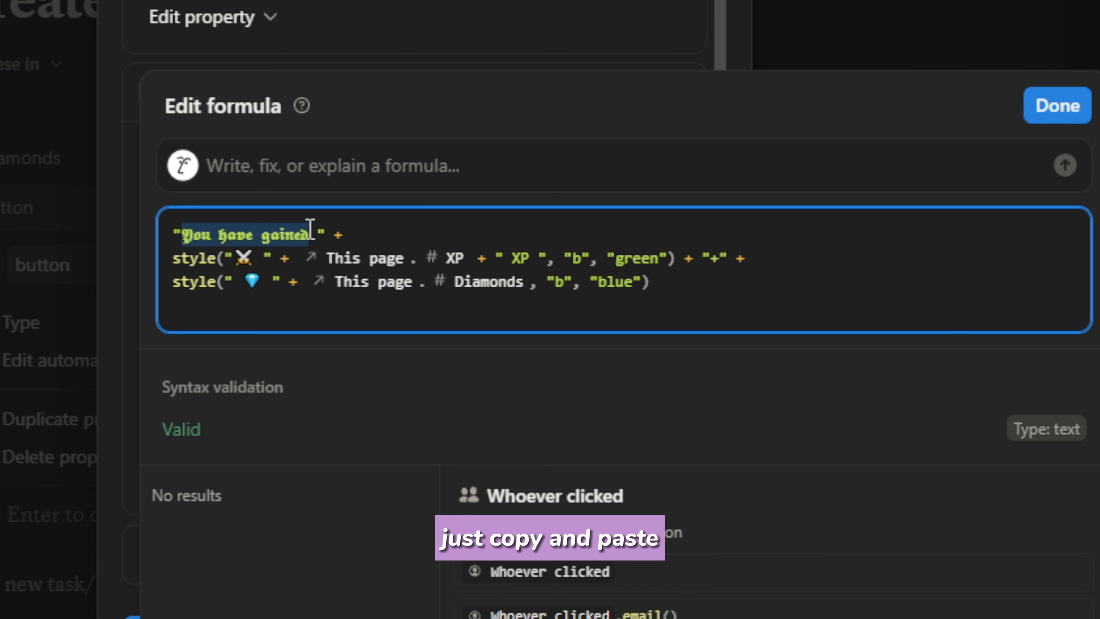
{"action": "left_click", "coordinate": [310, 229]}
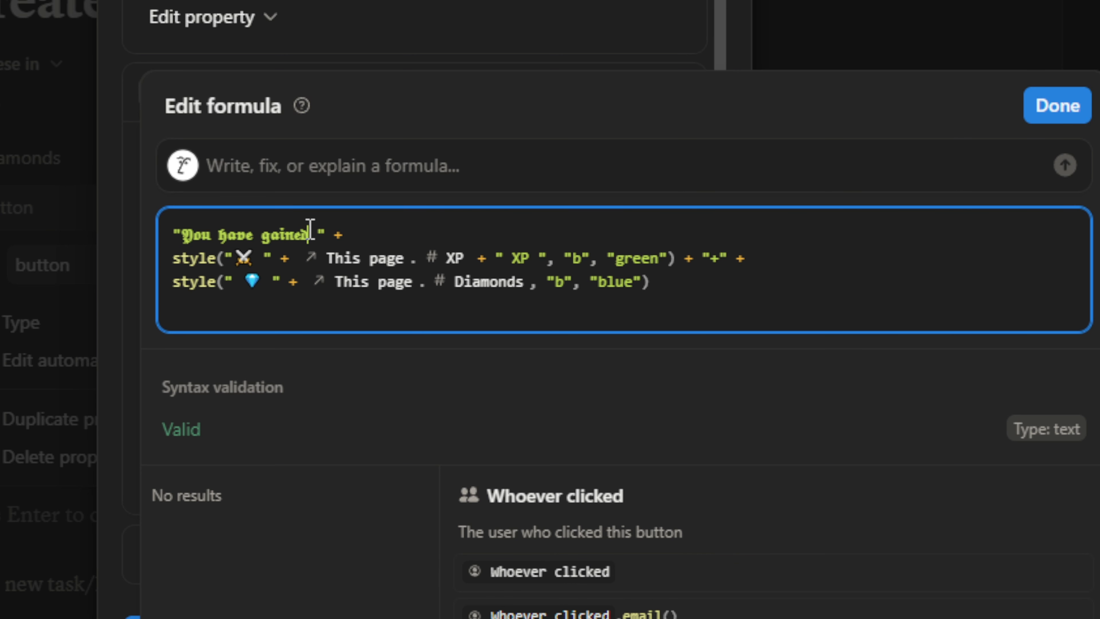
{"action": "left_click", "coordinate": [352, 235]}
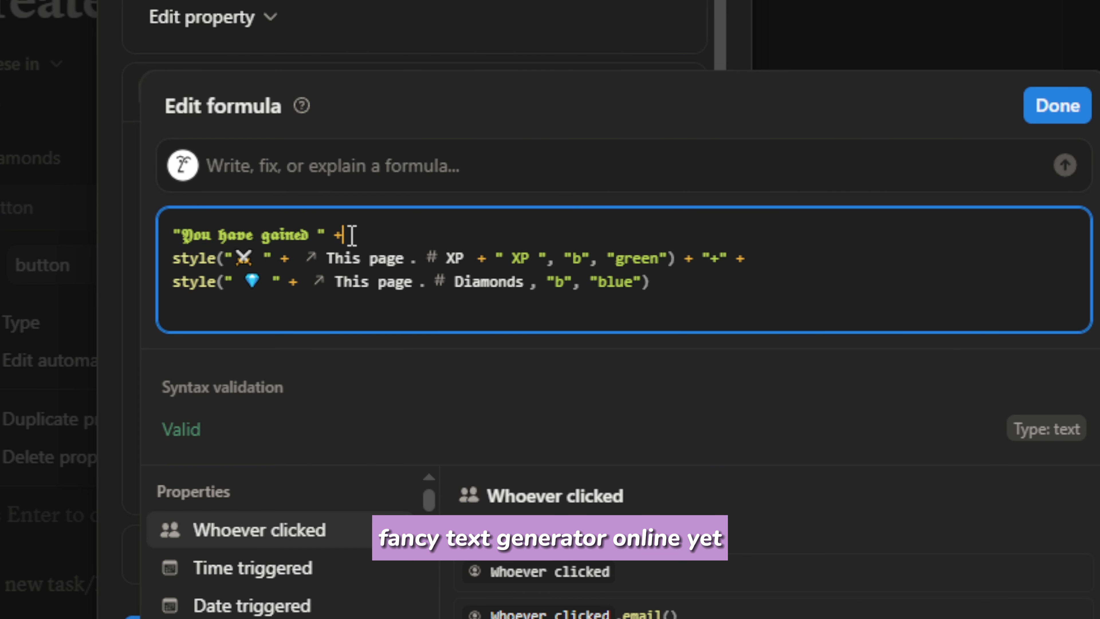
{"action": "left_click_drag", "start_coordinate": [307, 236], "coordinate": [187, 237]}
{"action": "left_click", "coordinate": [220, 237]}
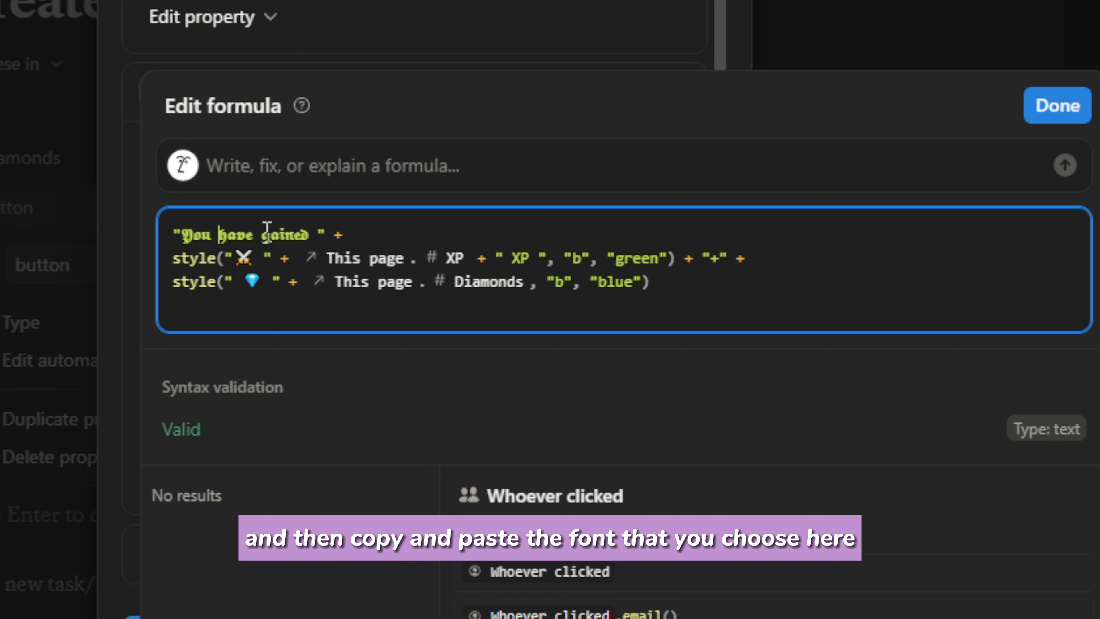
{"action": "left_click", "coordinate": [265, 234]}
{"action": "left_click", "coordinate": [303, 236]}
{"action": "left_click", "coordinate": [314, 236]}
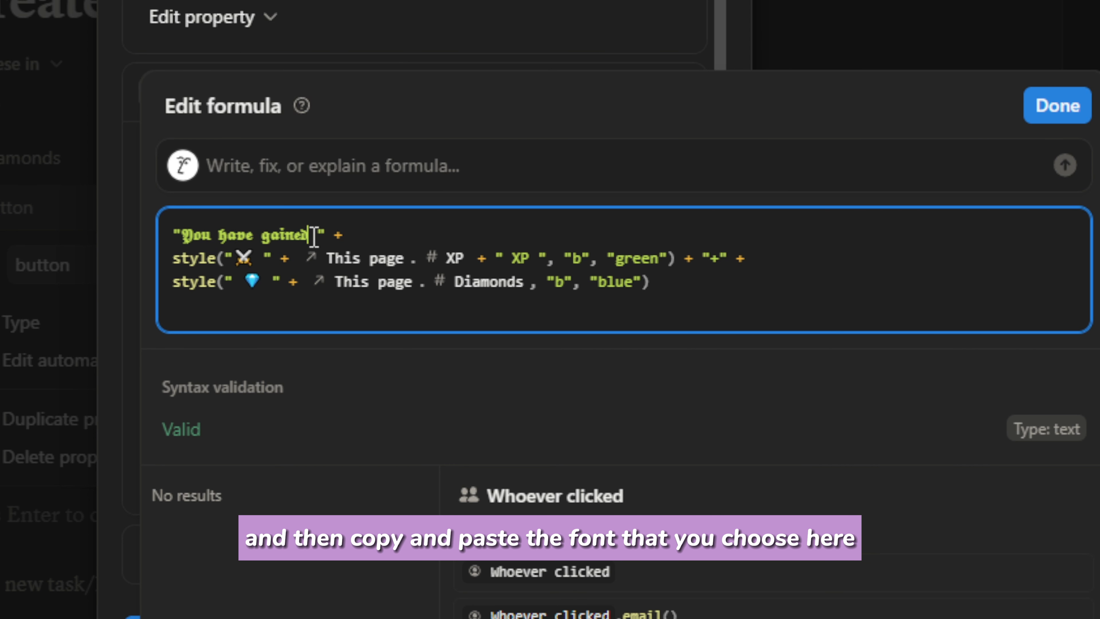
{"action": "left_click", "coordinate": [364, 226]}
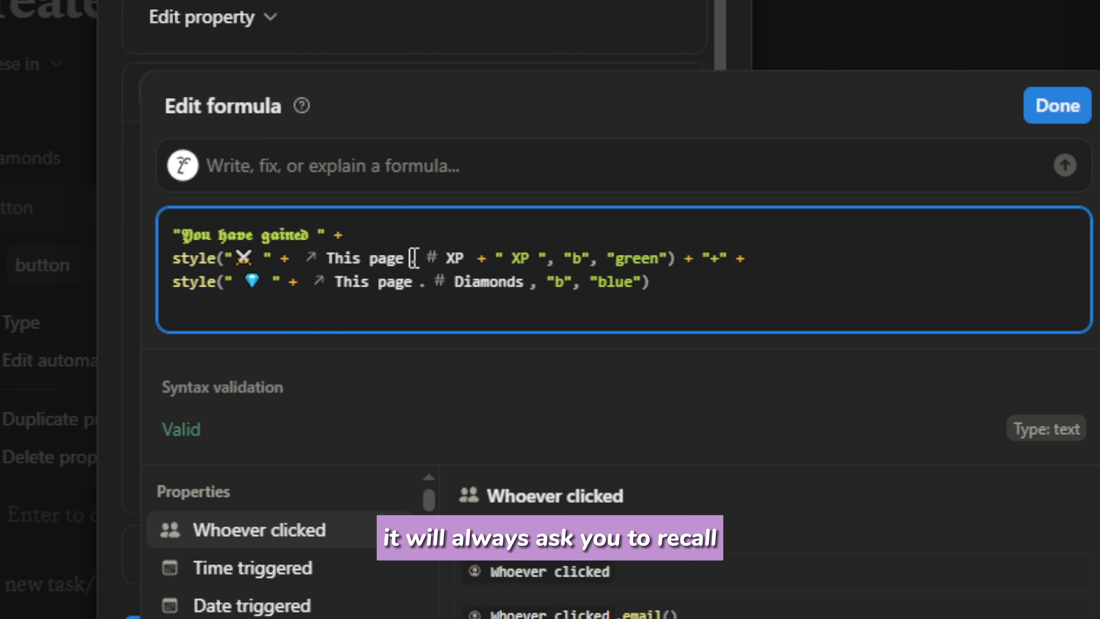
Examine how the confirmation formula references This page.XP, styles the text, and reports its syntax validation
{"action": "left_click", "coordinate": [415, 258]}
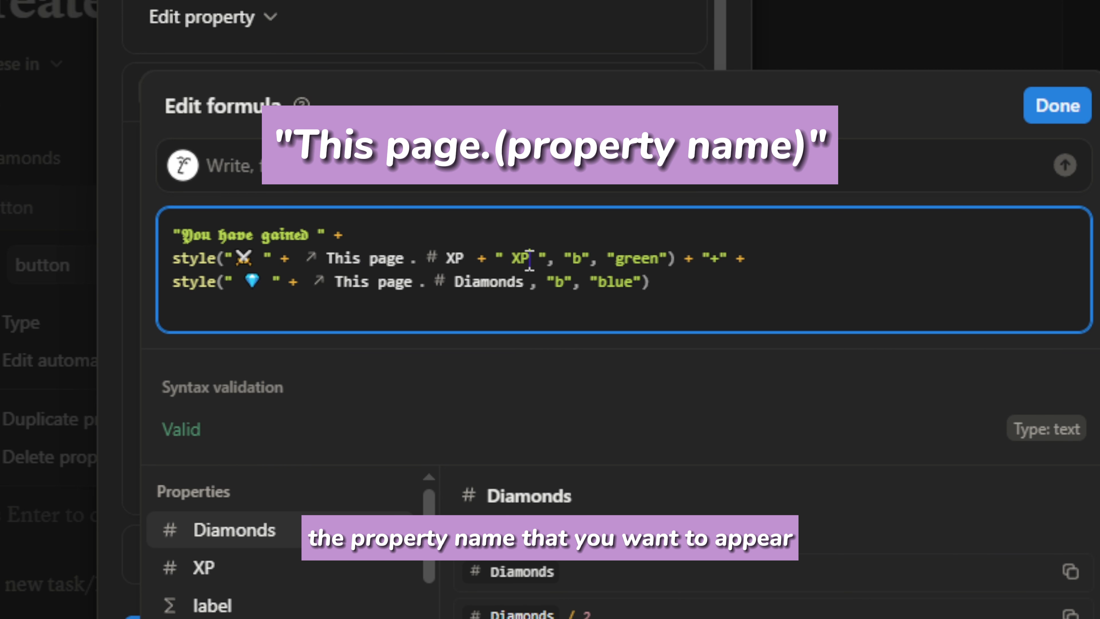
{"action": "left_click", "coordinate": [529, 260]}
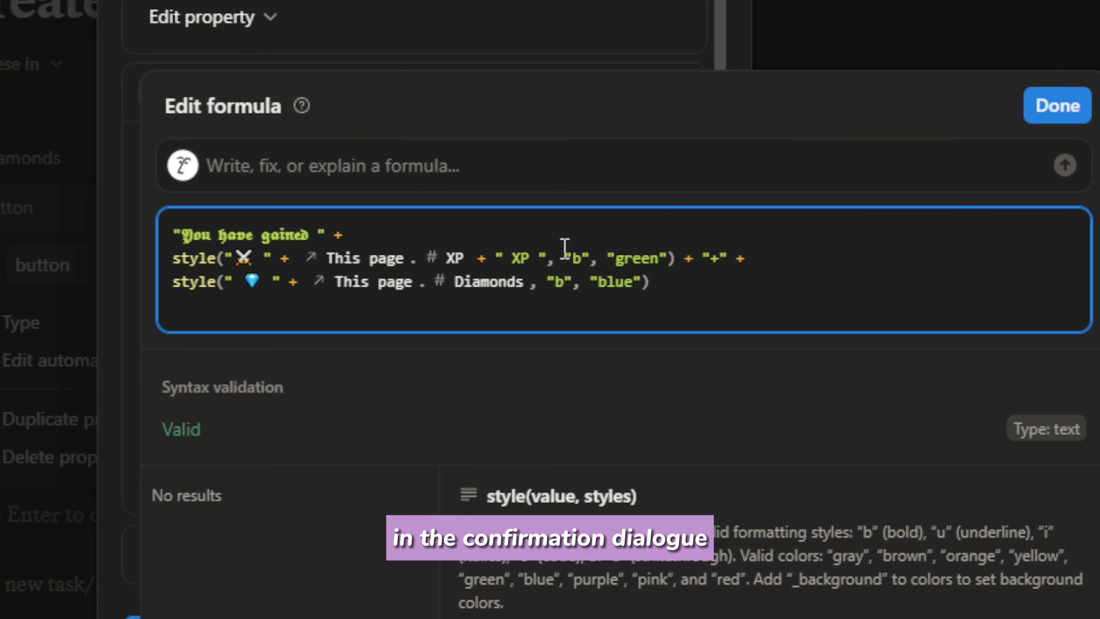
{"action": "left_click", "coordinate": [684, 286]}
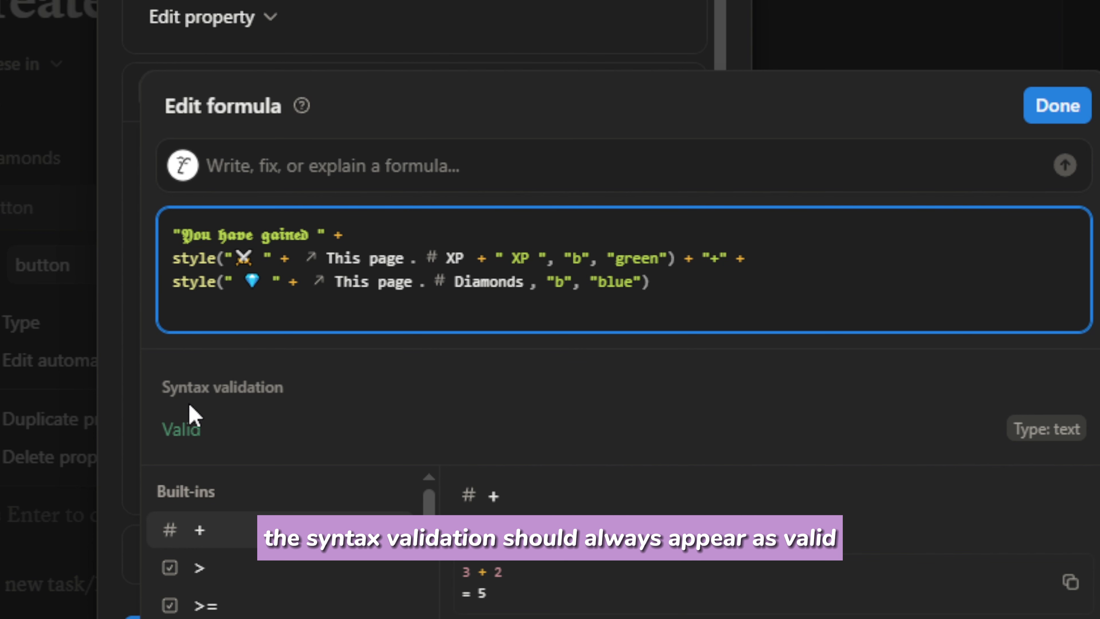
{"action": "left_click", "coordinate": [192, 429]}
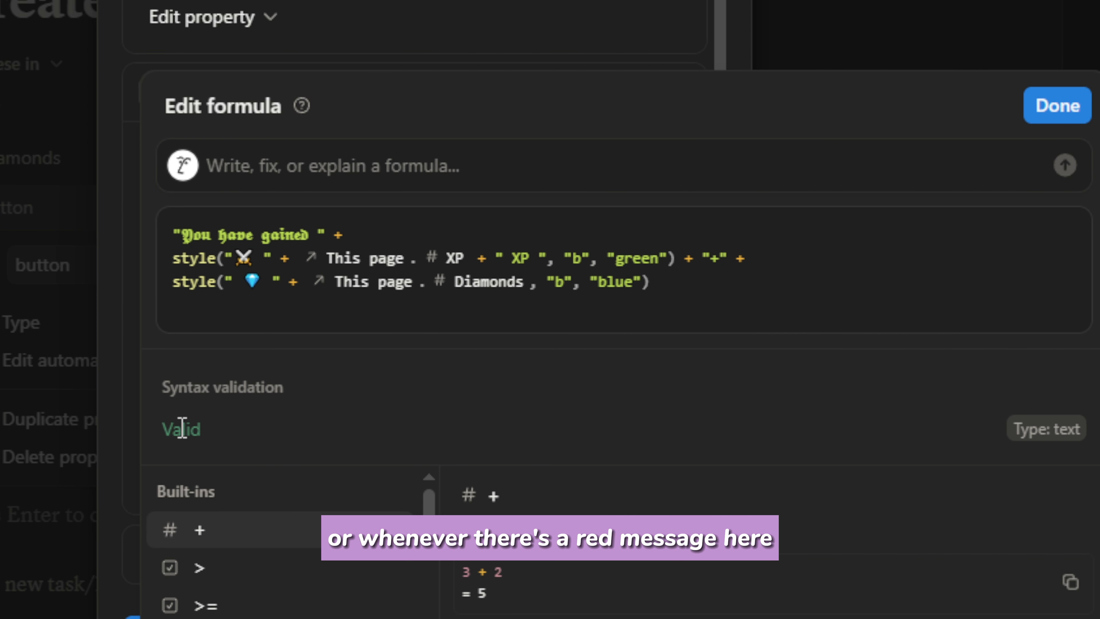
{"action": "left_click", "coordinate": [674, 287]}
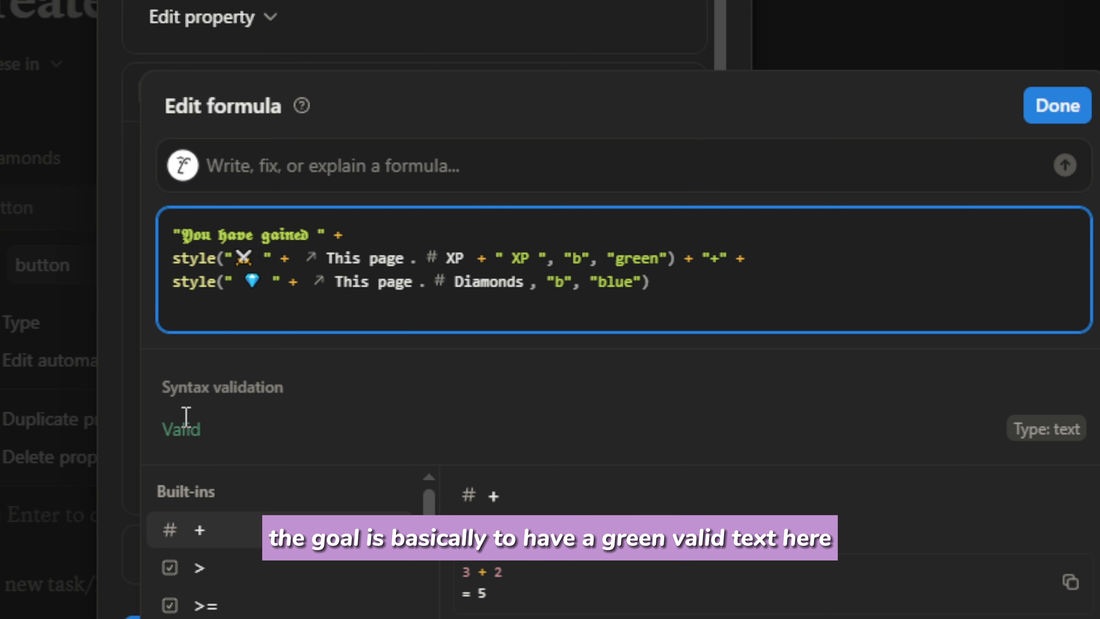
Check the syntax validation status of the confirmation message formula
{"action": "left_click", "coordinate": [181, 438]}
{"action": "double_click", "coordinate": [180, 430]}
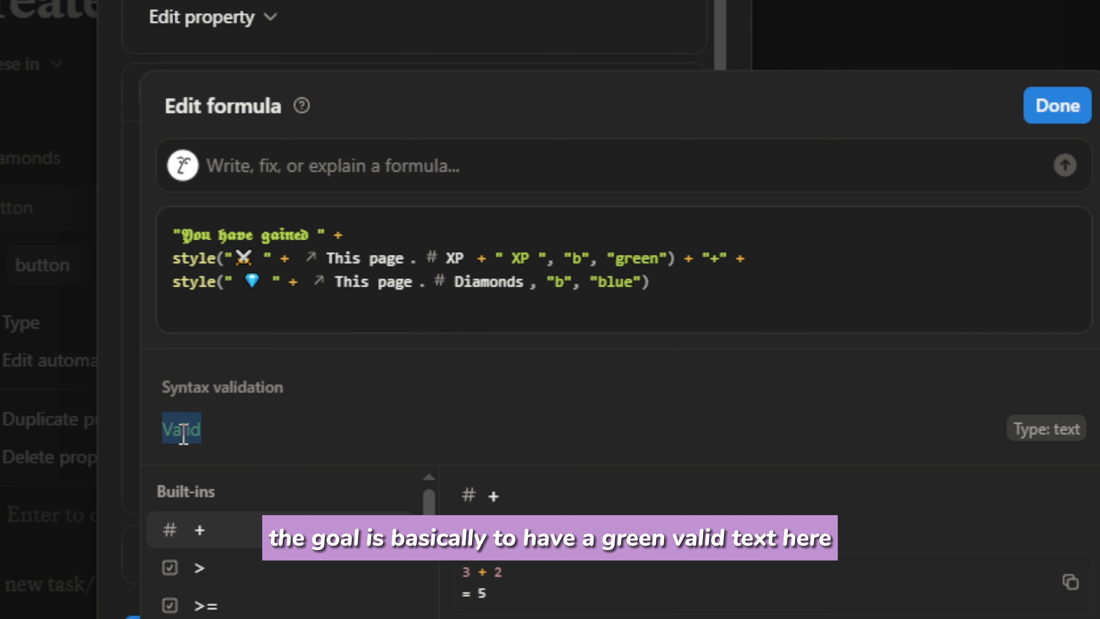
{"action": "left_click", "coordinate": [182, 431]}
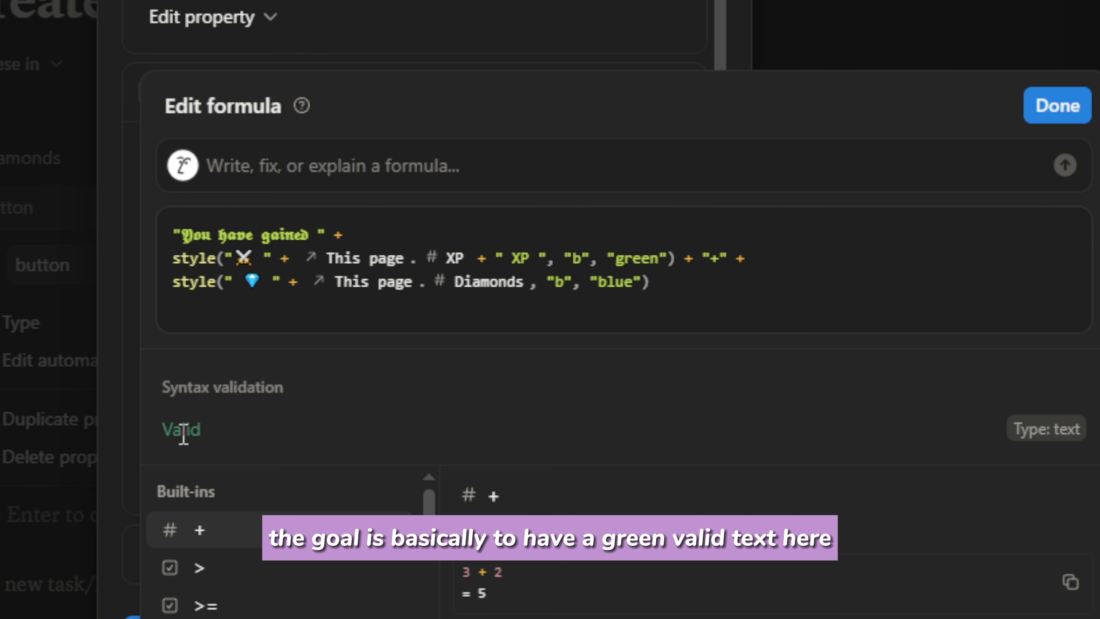
Finish the confirmation message formula, save the button's automation, and return to the Create a video page
{"action": "left_click", "coordinate": [692, 282]}
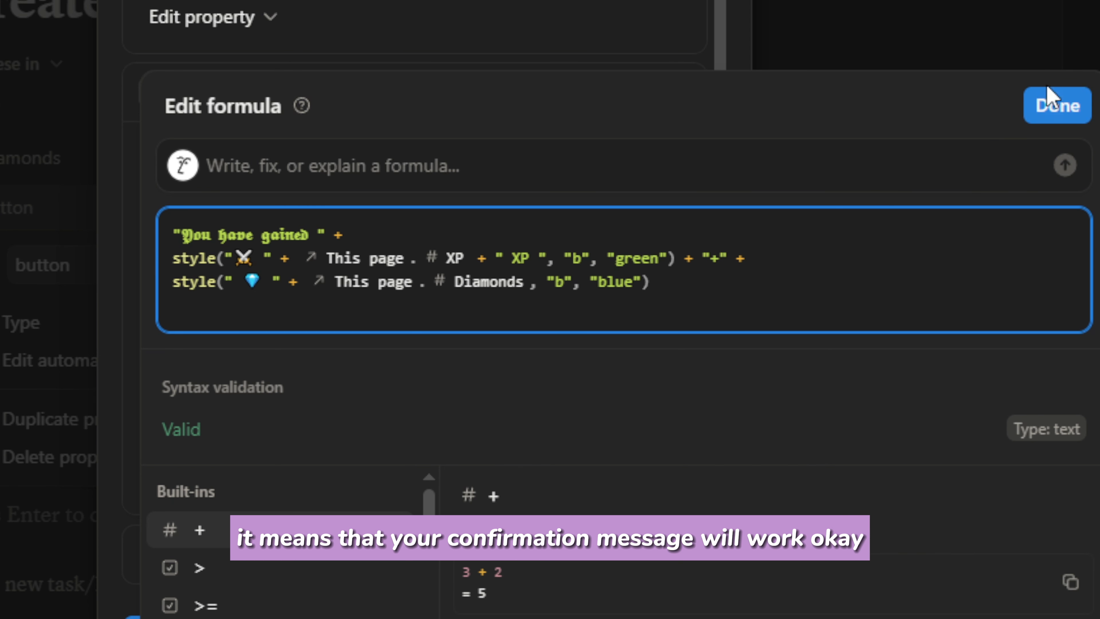
{"action": "left_click", "coordinate": [1050, 125]}
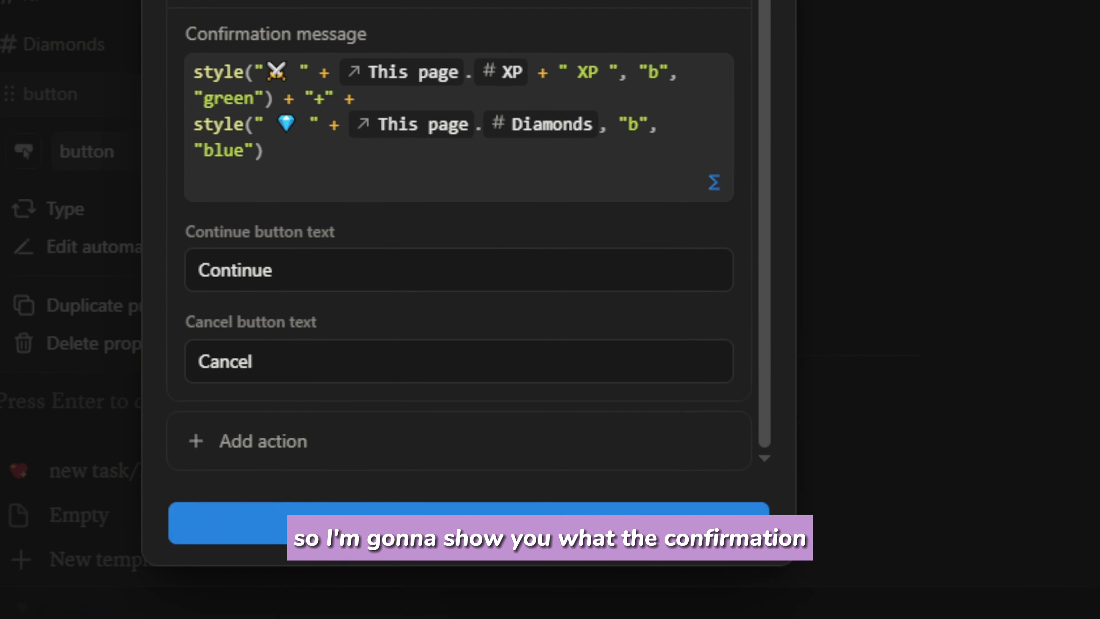
{"action": "left_click", "coordinate": [516, 209]}
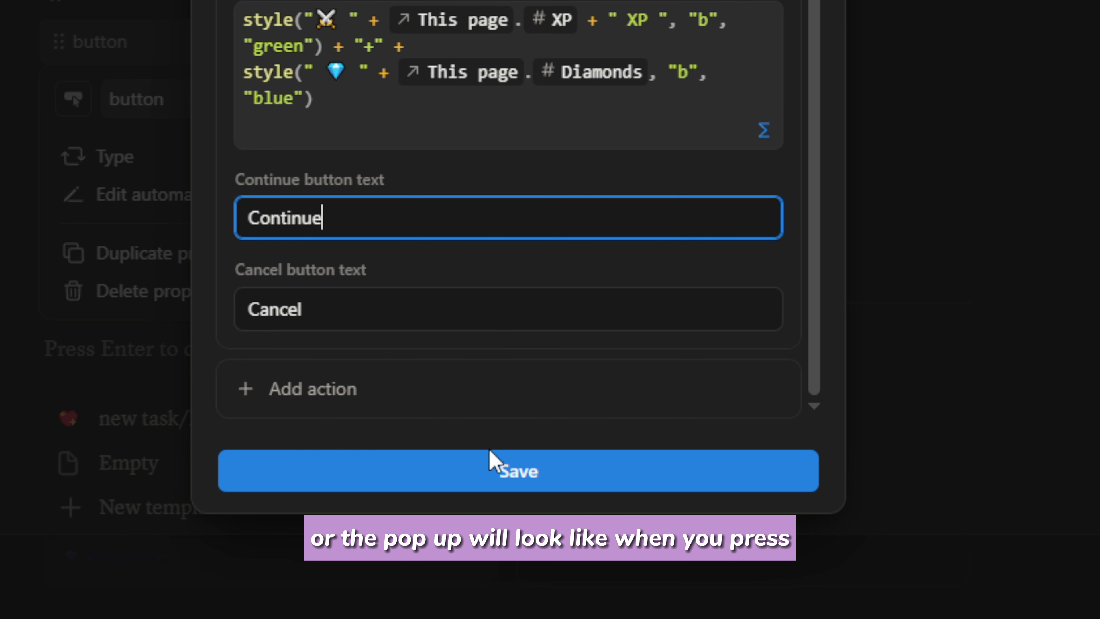
{"action": "left_click", "coordinate": [491, 470]}
{"action": "left_click", "coordinate": [182, 59]}
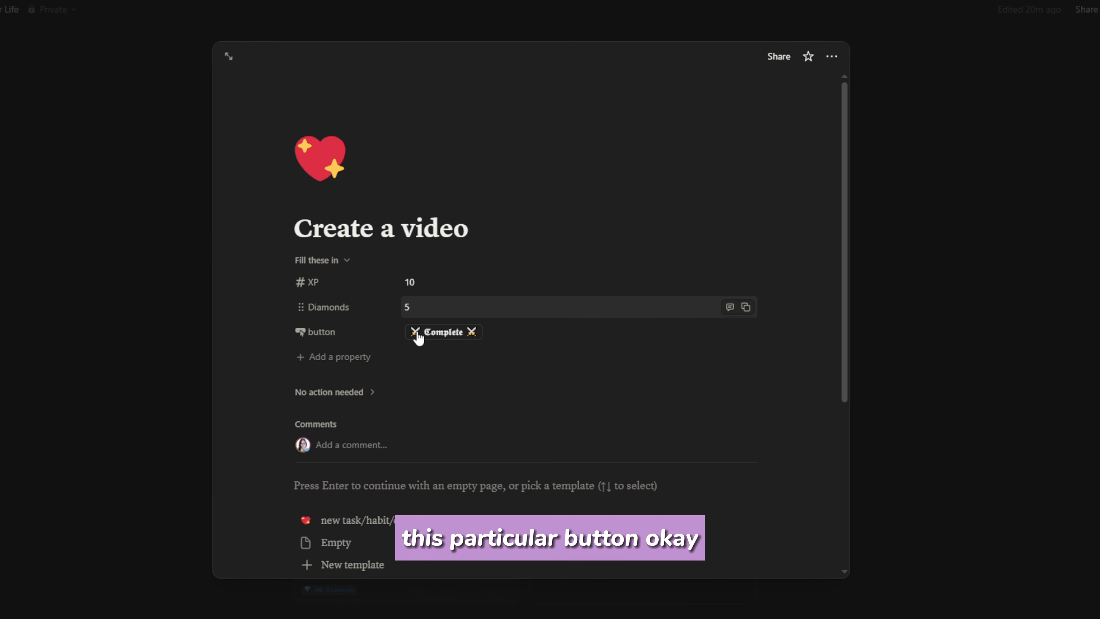
Run the Complete button on the Create a video quest, review the confirmation message, and continue
{"action": "left_click", "coordinate": [435, 340]}
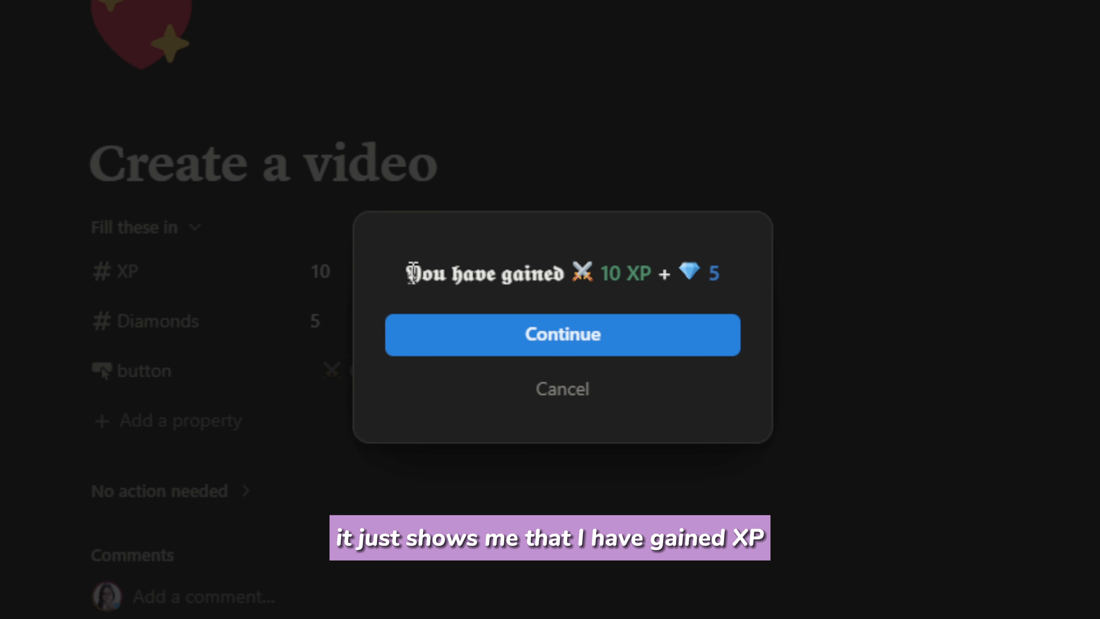
{"action": "left_click_drag", "start_coordinate": [413, 273], "coordinate": [602, 274]}
{"action": "left_click", "coordinate": [612, 274]}
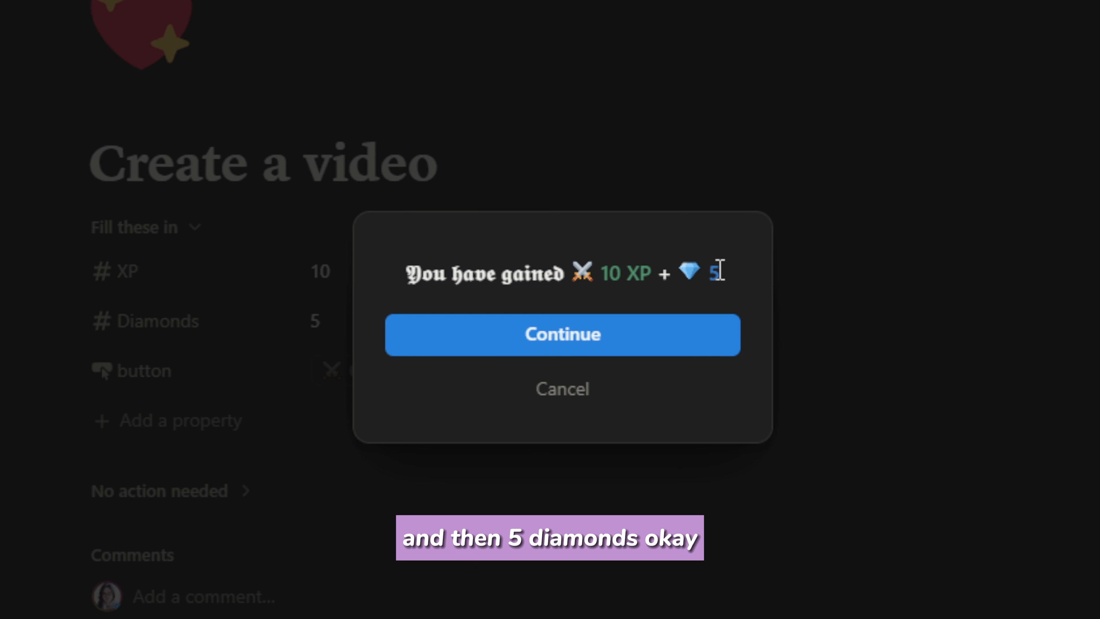
{"action": "left_click", "coordinate": [561, 353]}
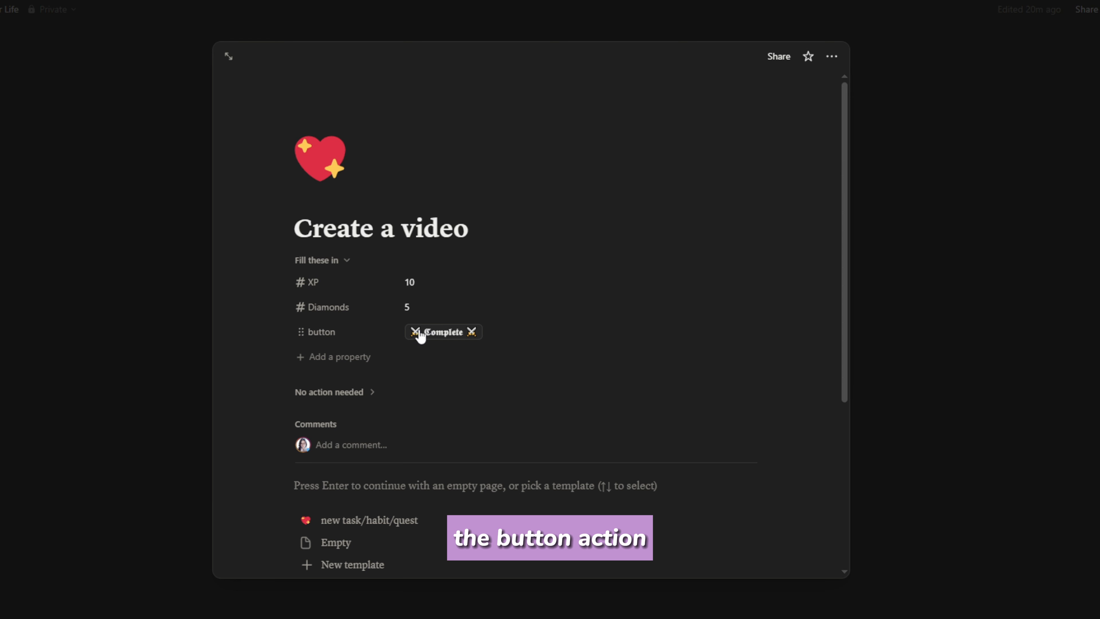
Uncheck the Checkbox property in the No action needed section of the Create a video quest and collapse the section
{"action": "left_click", "coordinate": [374, 392]}
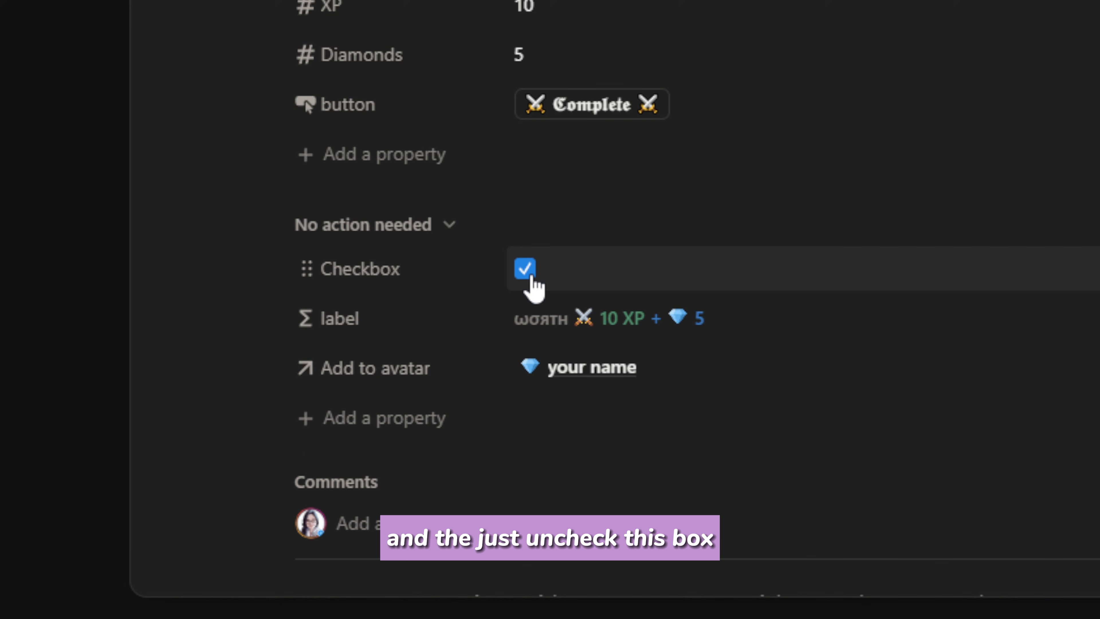
{"action": "left_click", "coordinate": [525, 270]}
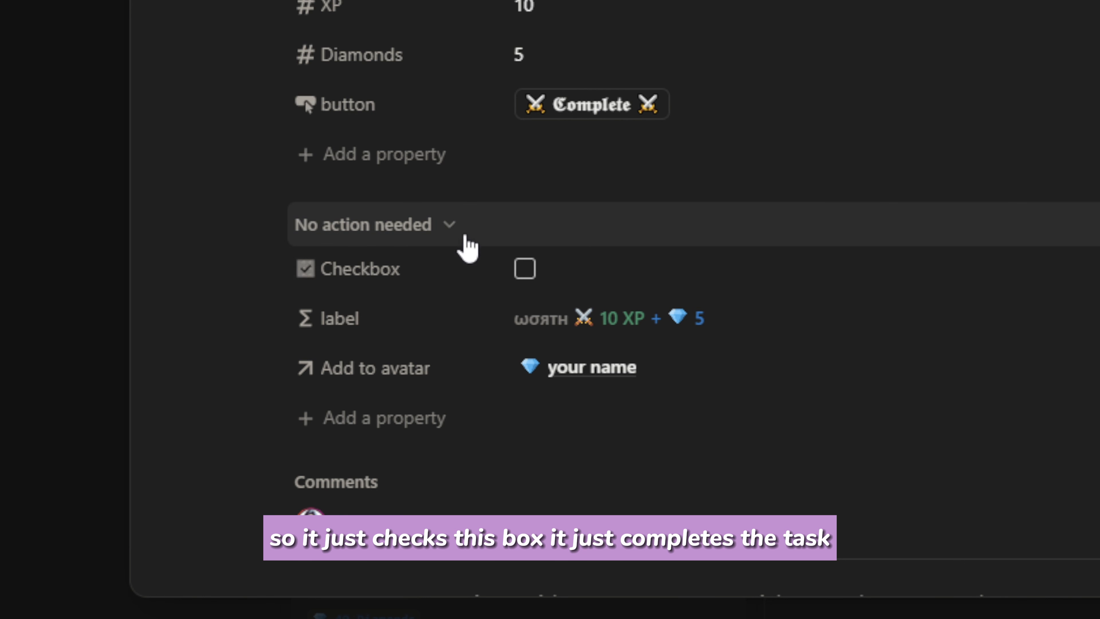
{"action": "left_click", "coordinate": [450, 226]}
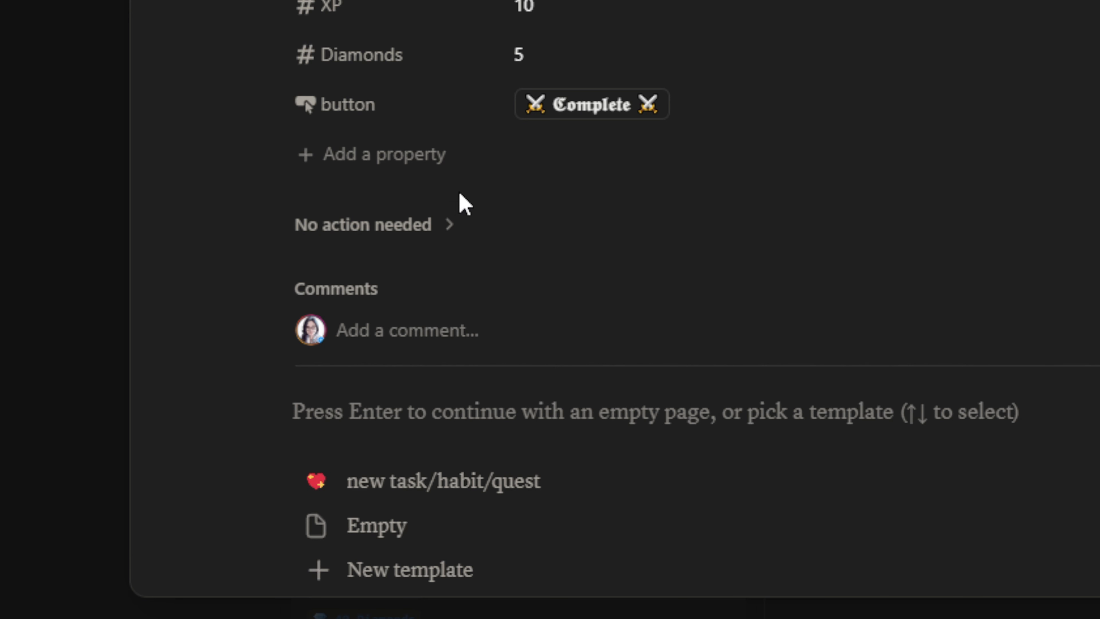
Expand the No action needed section and look at the options of the Add to avatar relation property
{"action": "left_click", "coordinate": [444, 236]}
{"action": "left_click", "coordinate": [460, 386]}
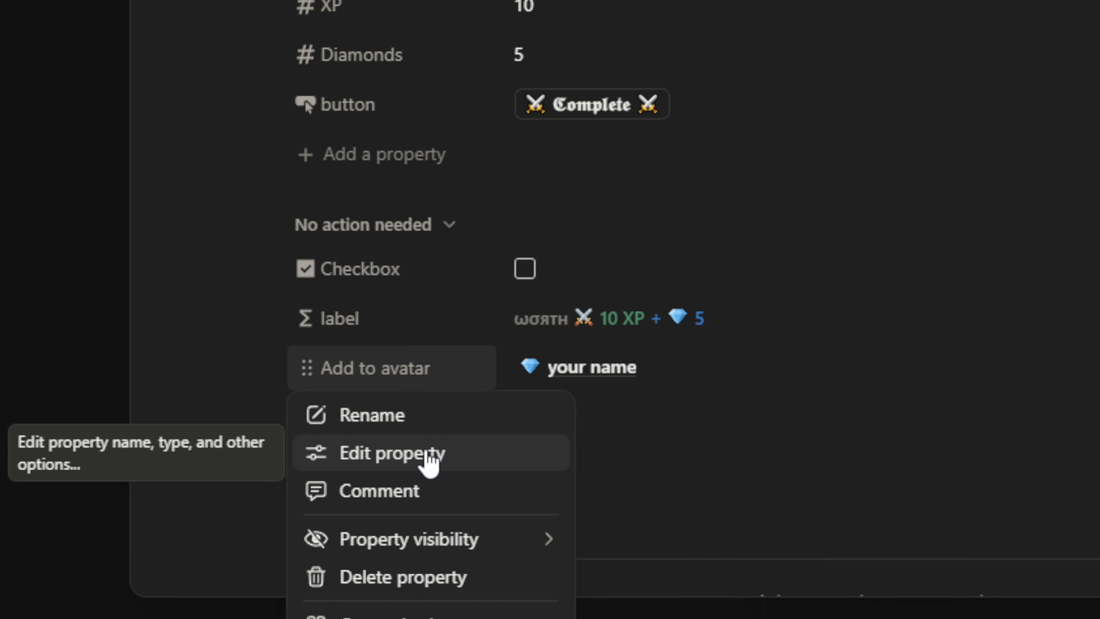
{"action": "left_click", "coordinate": [431, 381]}
{"action": "left_click", "coordinate": [422, 372]}
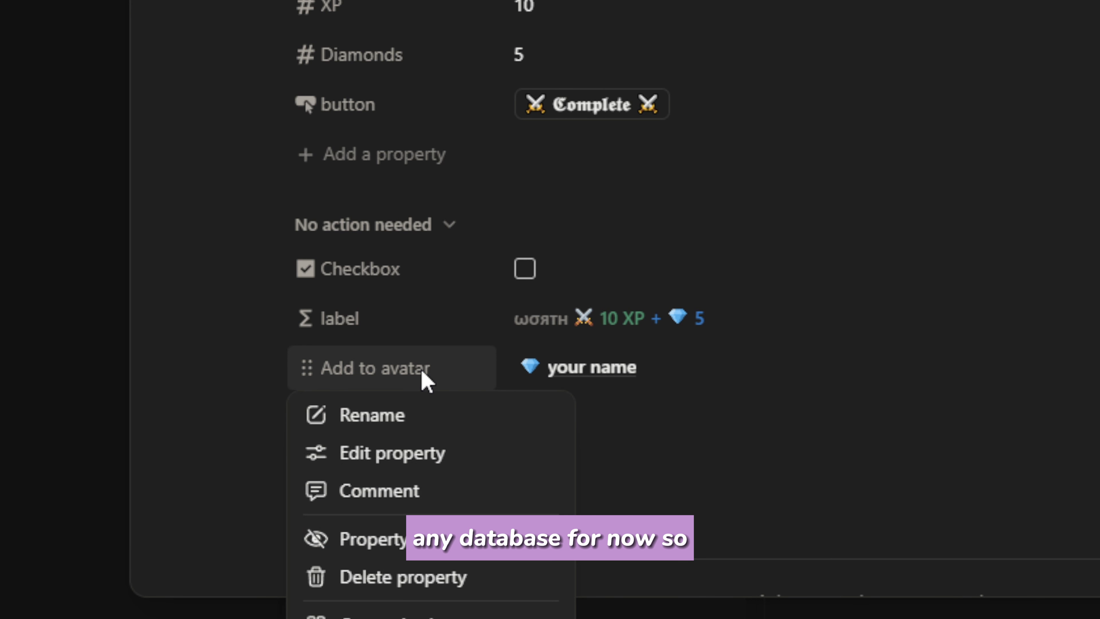
{"action": "left_click", "coordinate": [423, 372]}
{"action": "left_click", "coordinate": [423, 372]}
{"action": "left_click", "coordinate": [423, 373]}
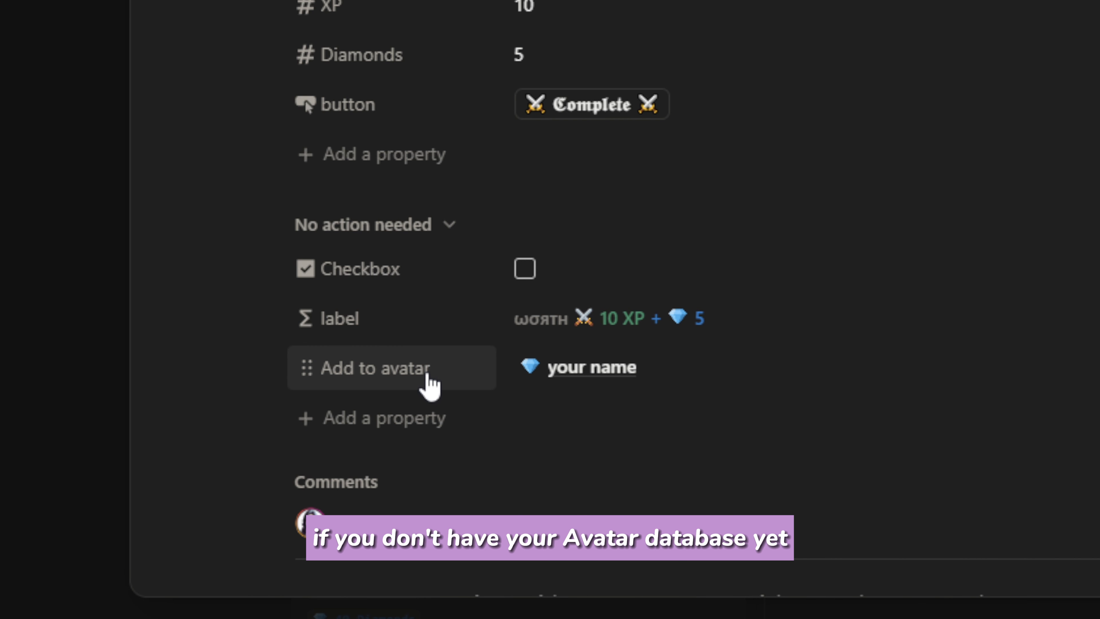
{"action": "left_click", "coordinate": [426, 376]}
{"action": "left_click", "coordinate": [427, 375]}
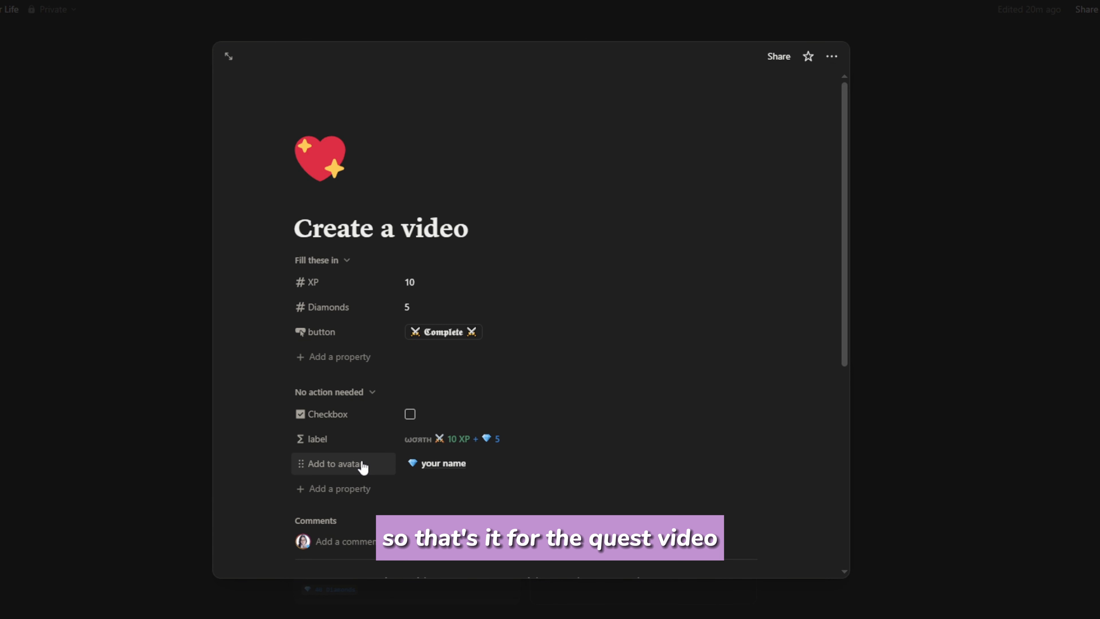
Close the Create a video quest and view the avatar card in the My Avatar database
{"action": "left_click", "coordinate": [200, 406]}
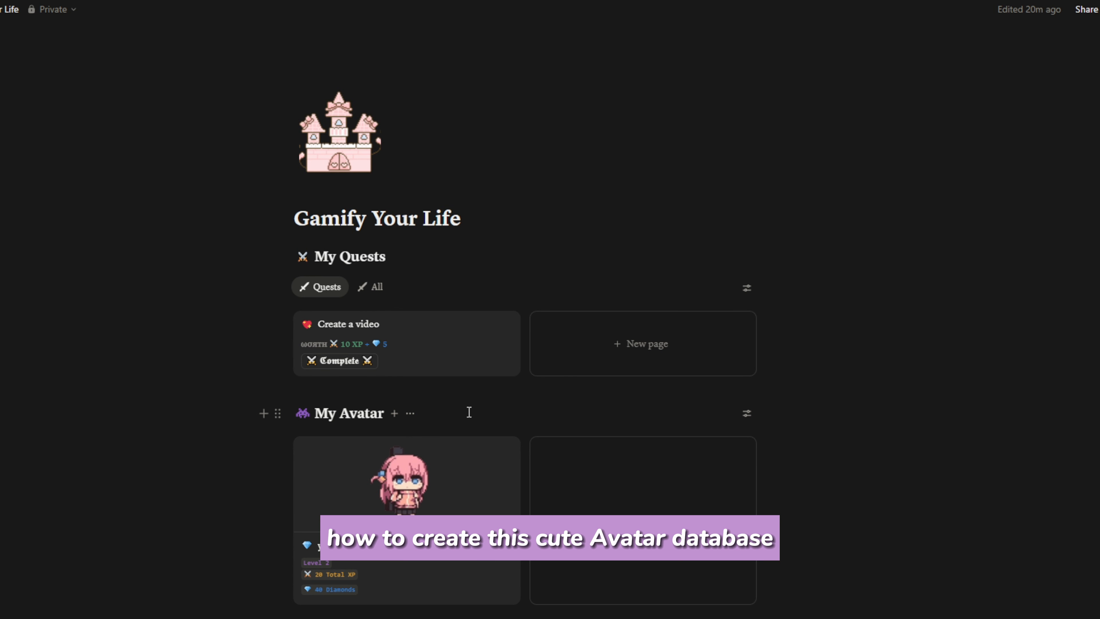
{"action": "scroll", "coordinate": [468, 414], "scroll_direction": "down", "scroll_amount": 3}
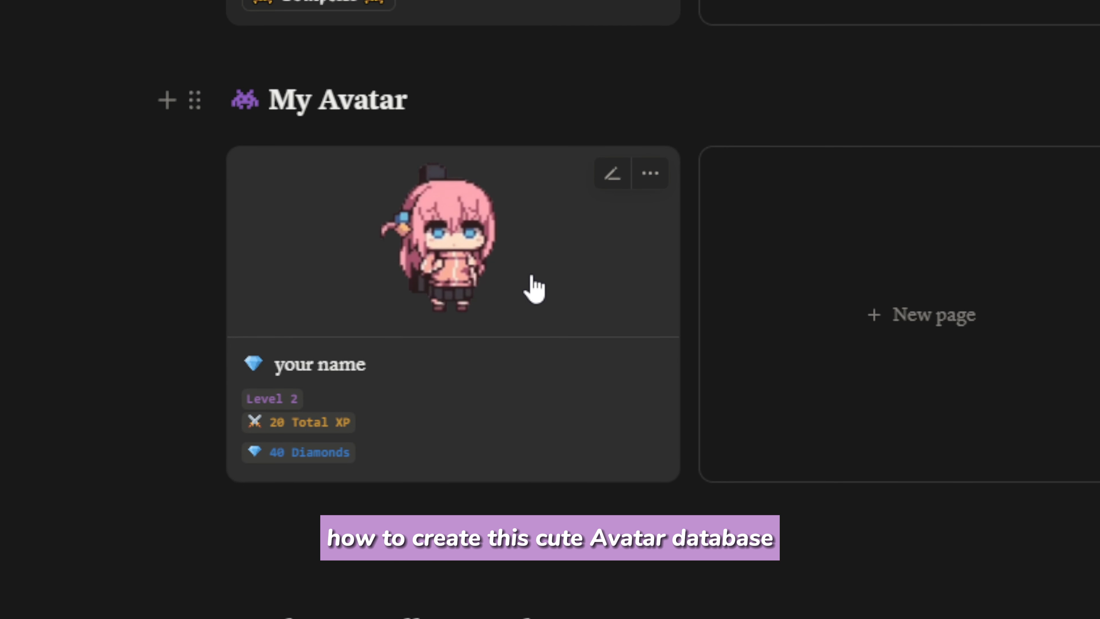